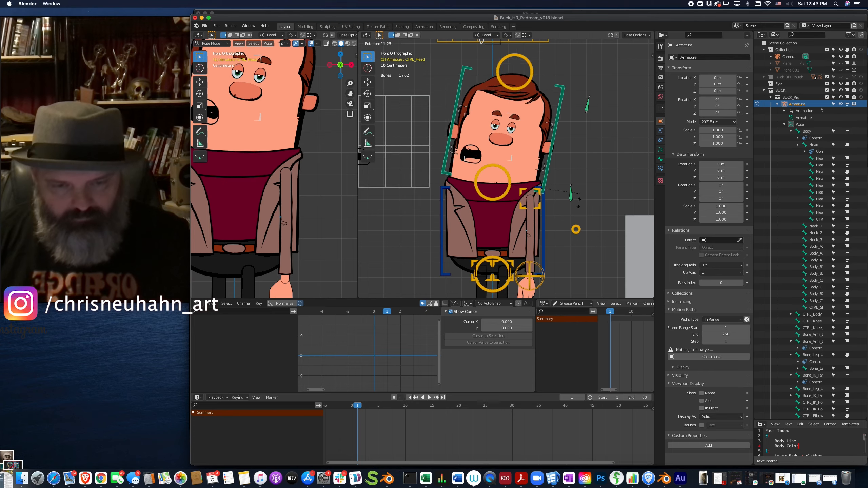
# Step: Tilt the character's head by rotating CTRL_Head about 25° and turn the face sideways with the head-turn control
pyautogui.click(570, 213)
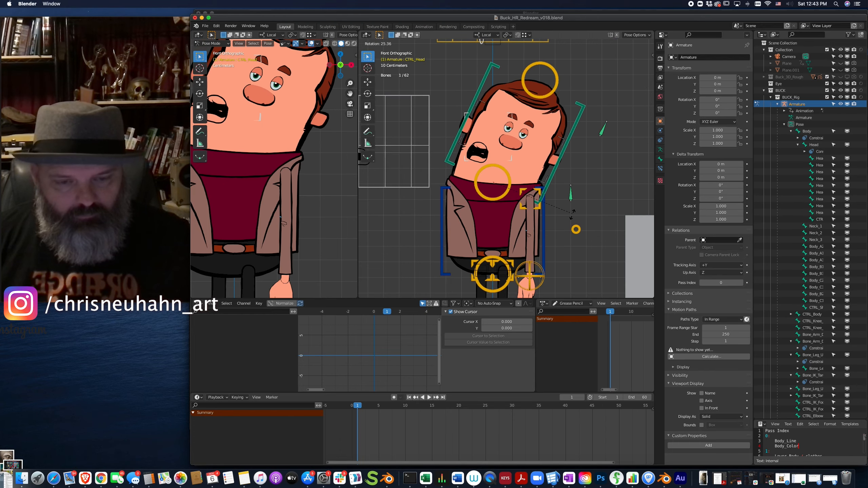
pyautogui.click(602, 129)
pyautogui.press('g')
pyautogui.click(598, 128)
pyautogui.click(510, 189)
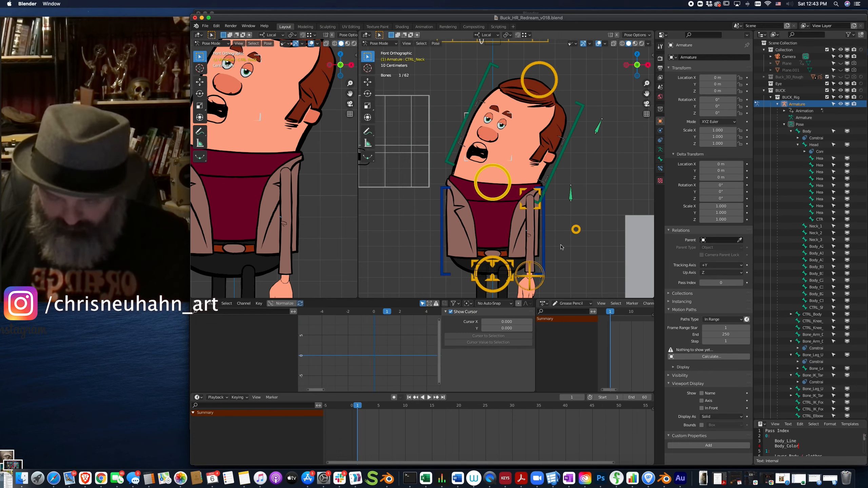
pyautogui.press('g')
pyautogui.rightClick(571, 249)
# Step: Try out the CTRL_Wrist_F control by moving the character's hand up to the chest
pyautogui.click(530, 275)
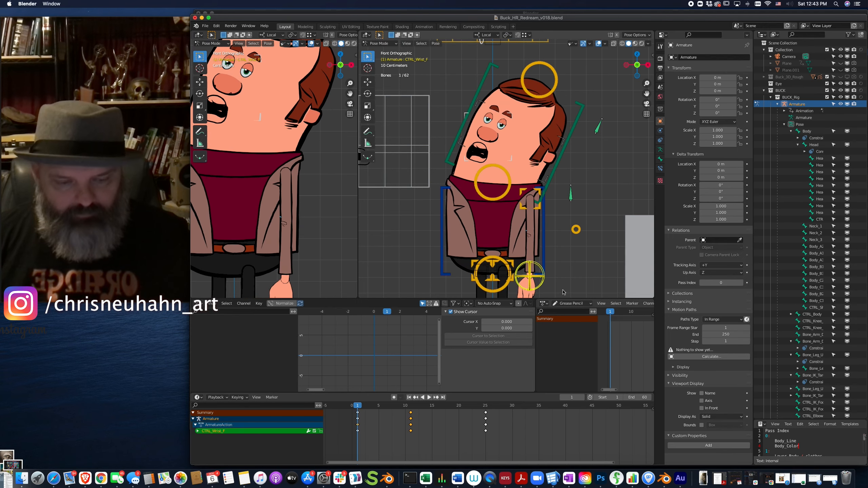
pyautogui.press('g')
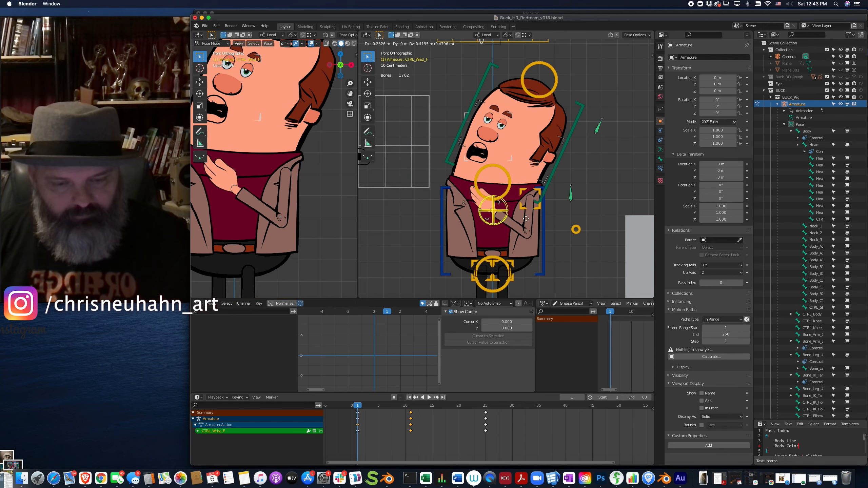
pyautogui.rightClick(504, 227)
pyautogui.press('space')
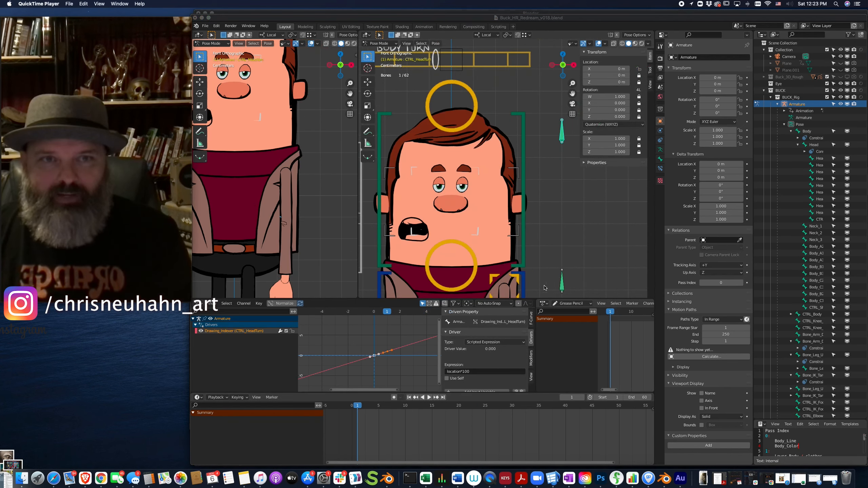
# Step: Hide the front viewport's sidebar and preview the head turn by sliding the head-turn control bone sideways
pyautogui.click(656, 372)
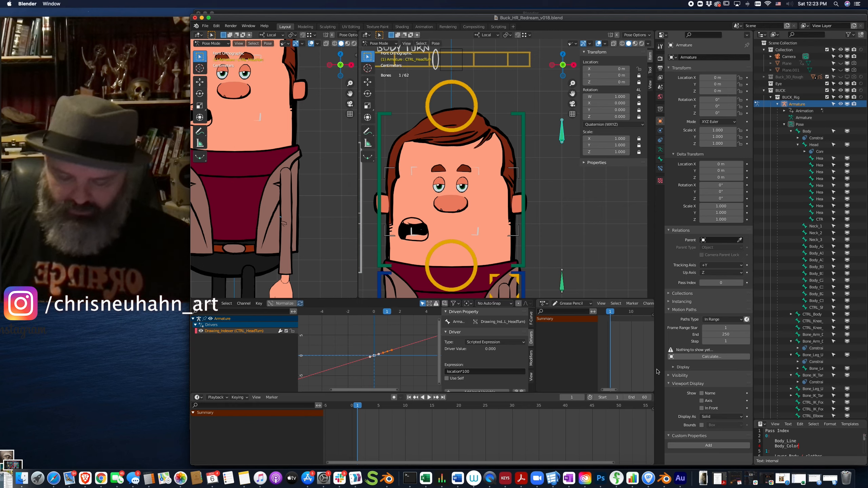
pyautogui.scroll(-4, 563, 209)
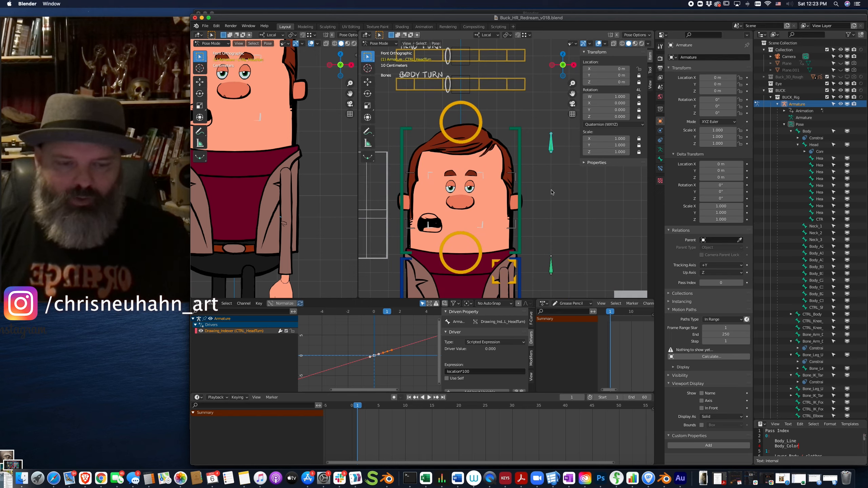
pyautogui.scroll(2, 573, 168)
pyautogui.scroll(2, 574, 167)
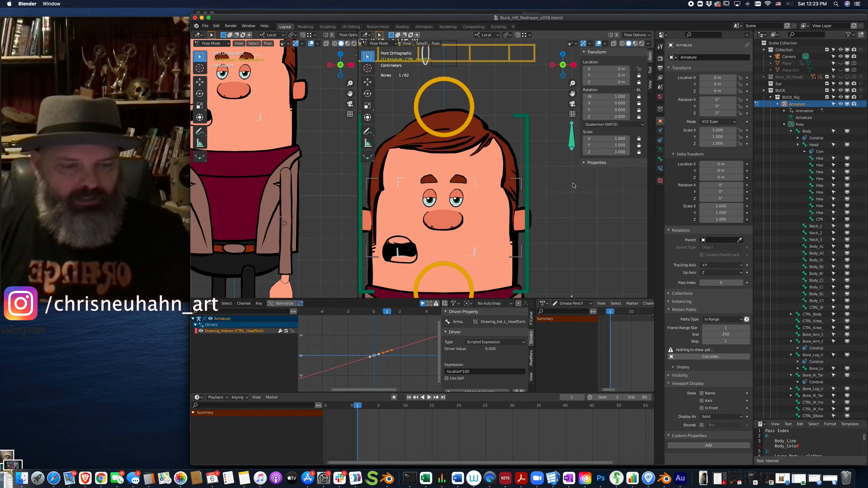
pyautogui.press('n')
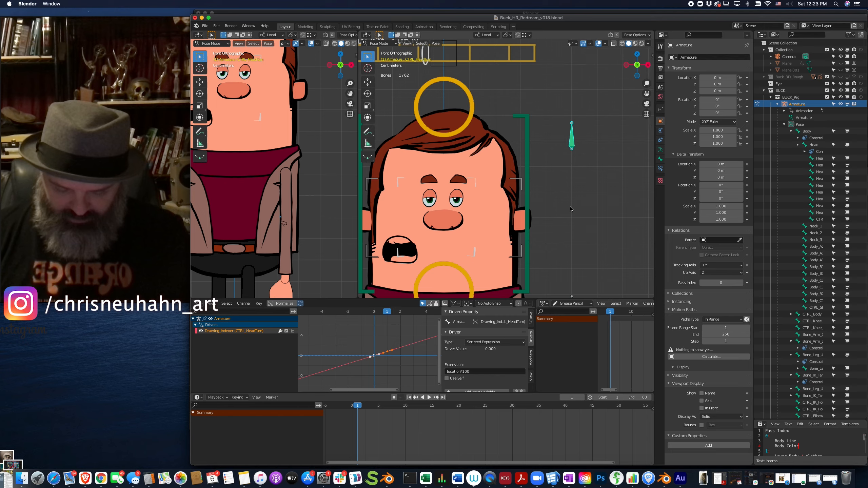
pyautogui.press('g')
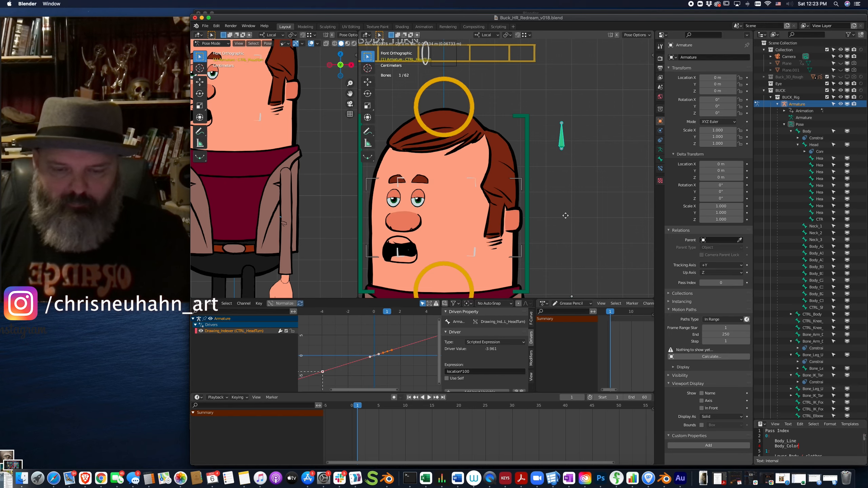
pyautogui.rightClick(575, 216)
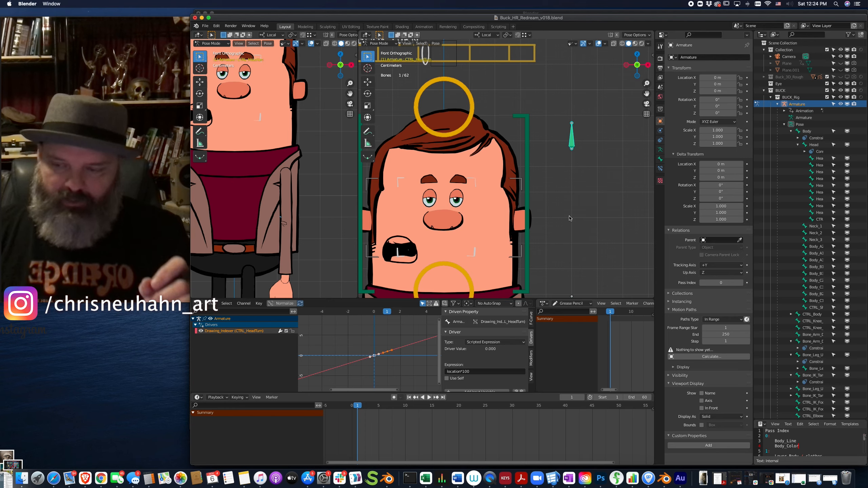
# Step: Switch to the empty Blender scene and add a blank Grease Pencil object
pyautogui.click(668, 485)
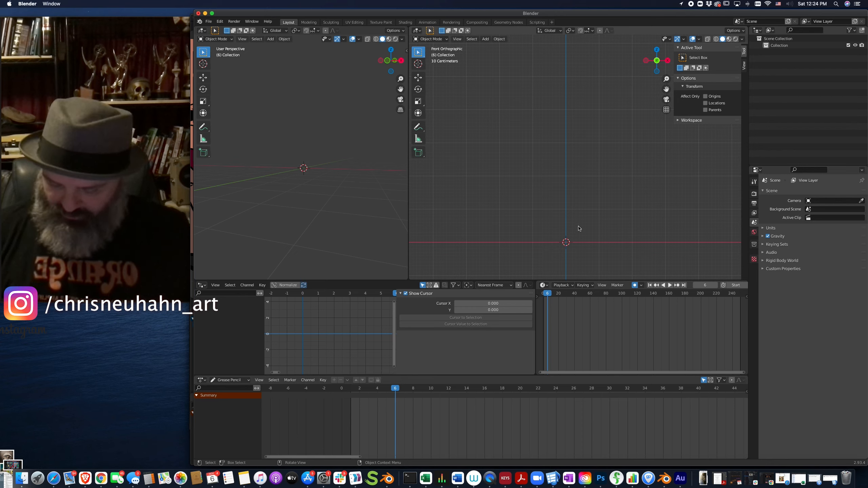
pyautogui.hotkey('shift', 'a')
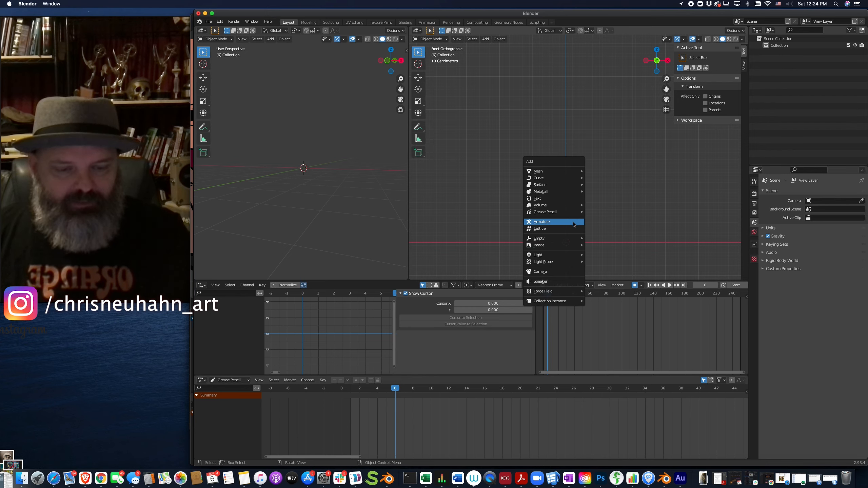
pyautogui.moveTo(570, 212)
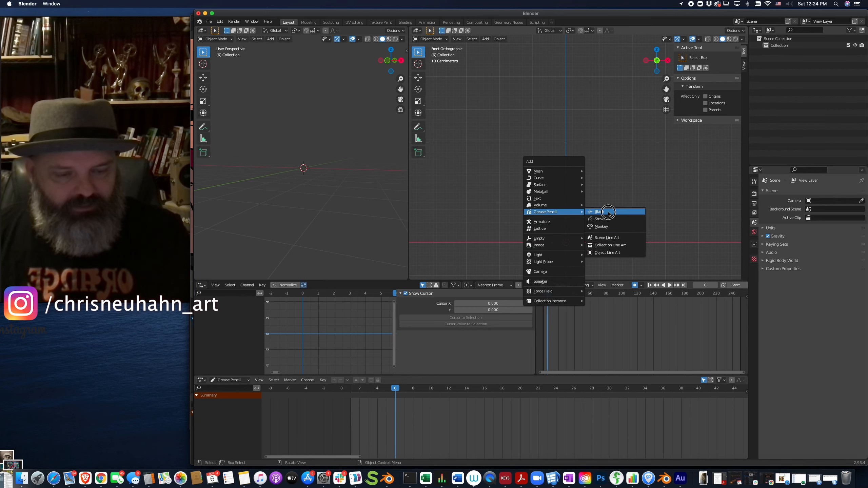
pyautogui.click(608, 212)
# Step: Create the Grease Pencil object's first layer and name it Head
pyautogui.click(755, 304)
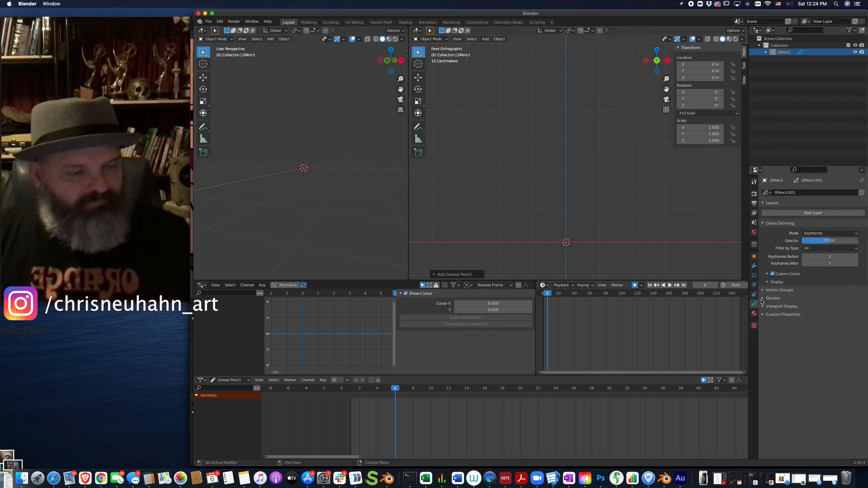
pyautogui.click(817, 213)
pyautogui.doubleClick(785, 214)
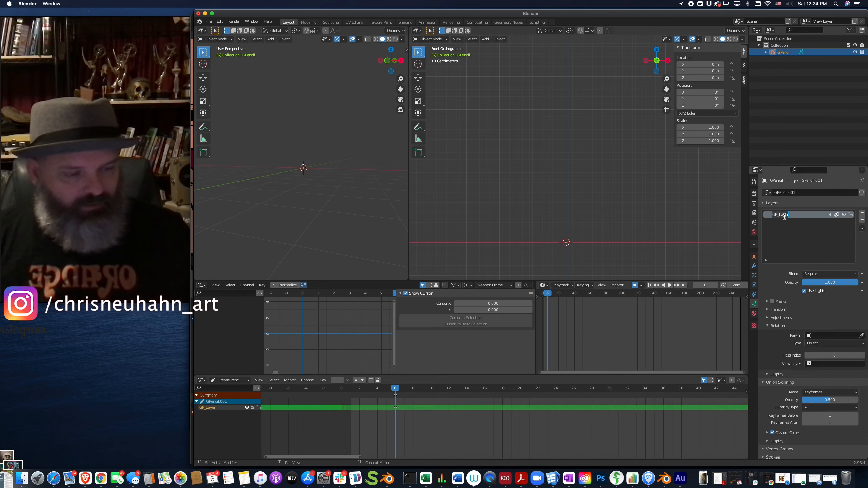
pyautogui.write('Head')
pyautogui.press('Return')
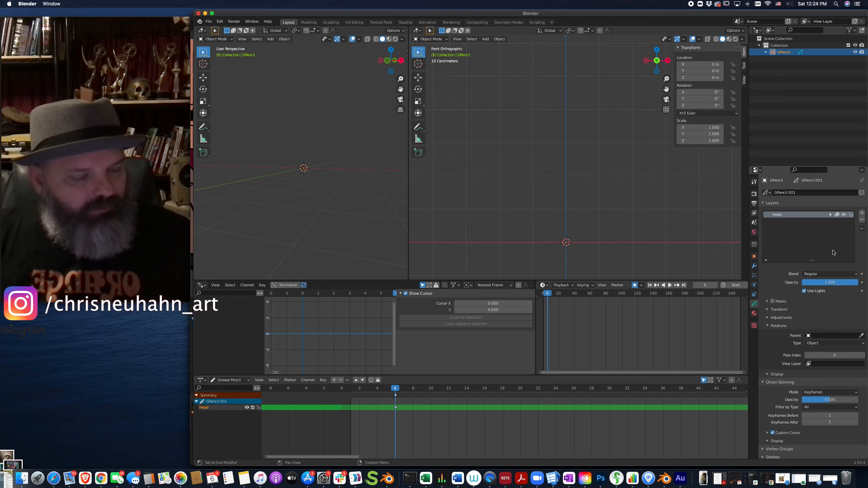
# Step: Add a second Grease Pencil layer above Head and name it Nose
pyautogui.click(862, 212)
pyautogui.doubleClick(787, 216)
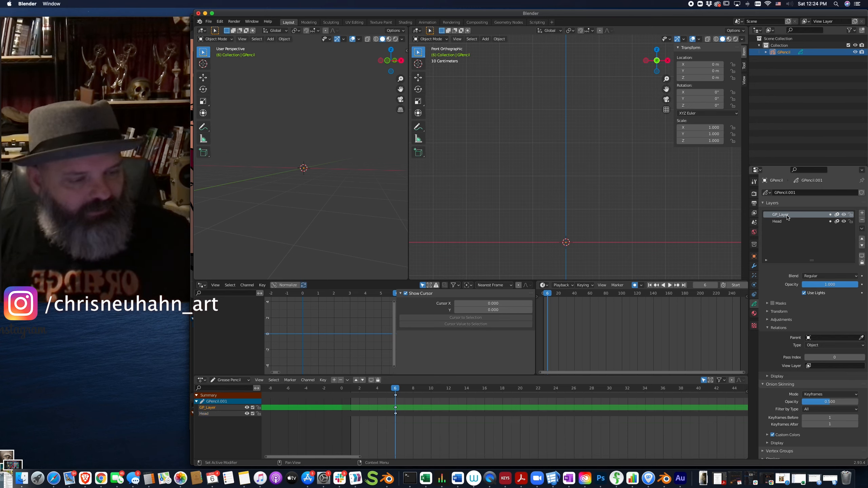
pyautogui.write('No')
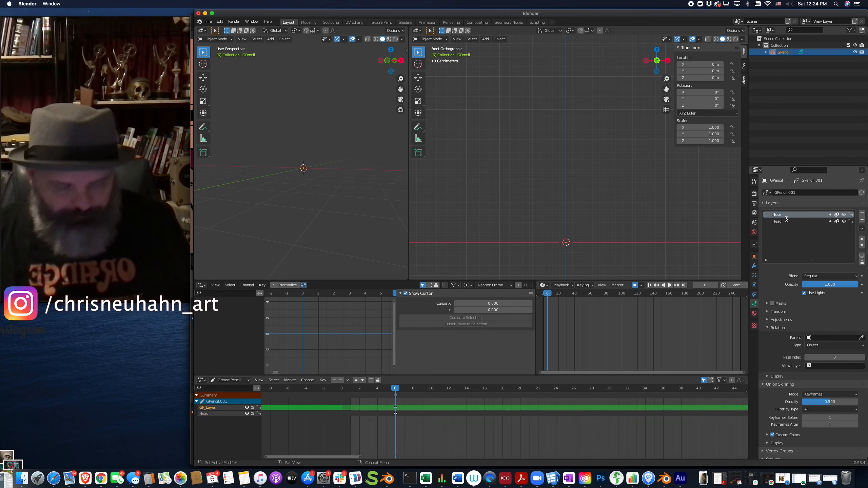
pyautogui.write('se')
pyautogui.press('Return')
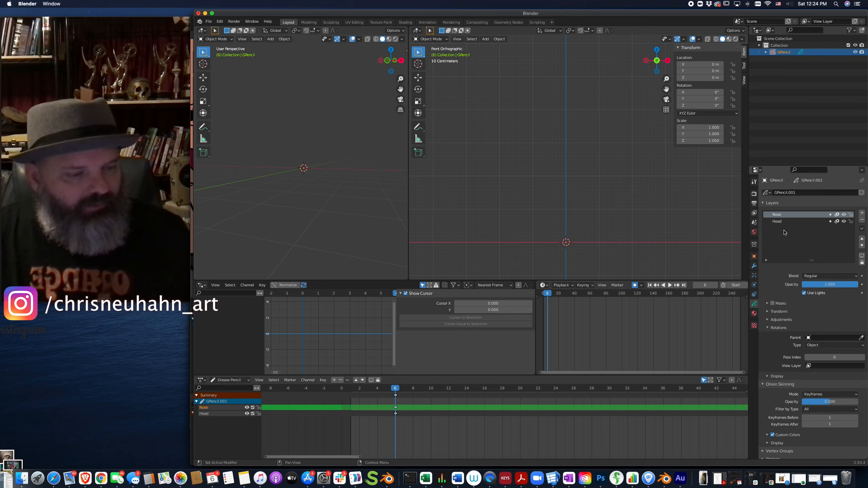
# Step: Make Head the active layer and rename the object's material as Outline
pyautogui.click(781, 222)
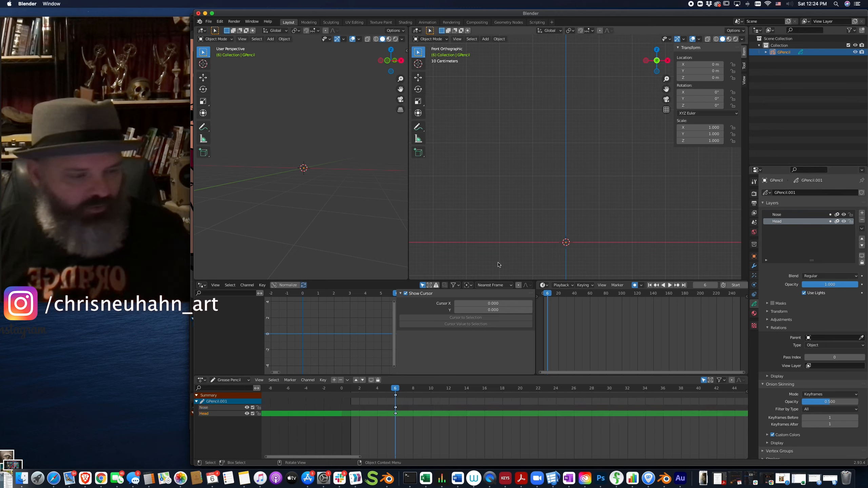
pyautogui.click(754, 314)
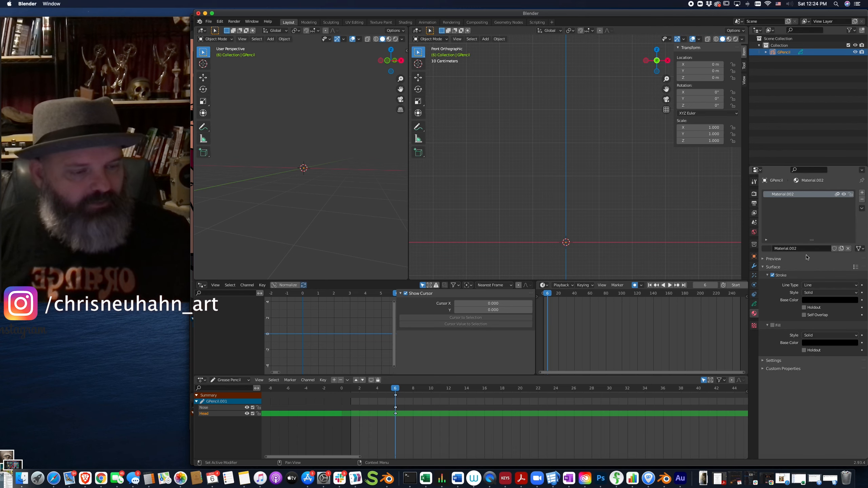
pyautogui.doubleClick(792, 195)
pyautogui.write('Outline')
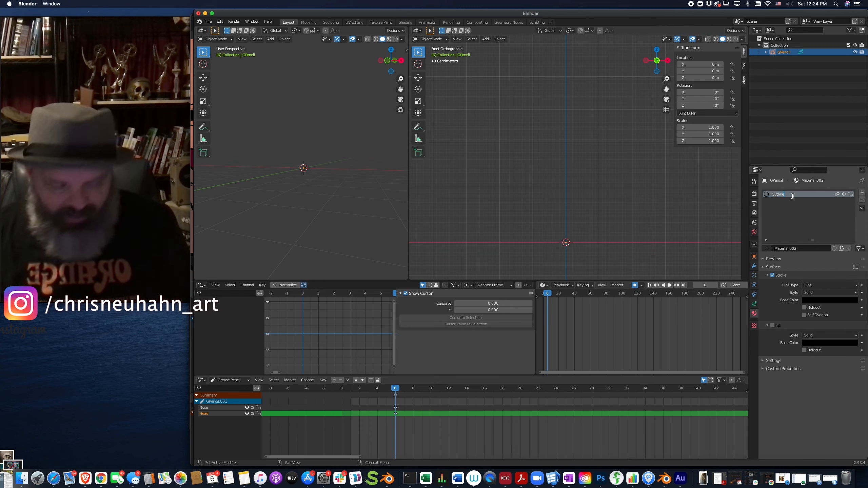
pyautogui.press('Return')
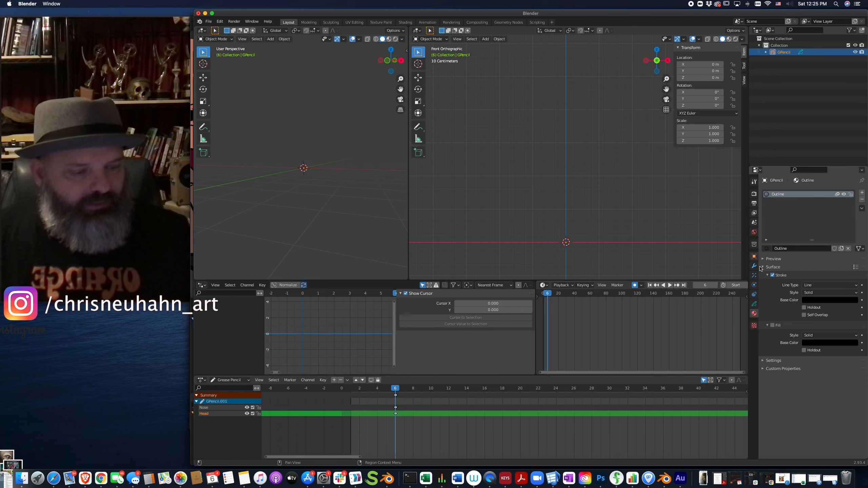
# Step: Draw a freehand circle for the head on the Head layer in Draw mode, and lock that layer
pyautogui.click(755, 305)
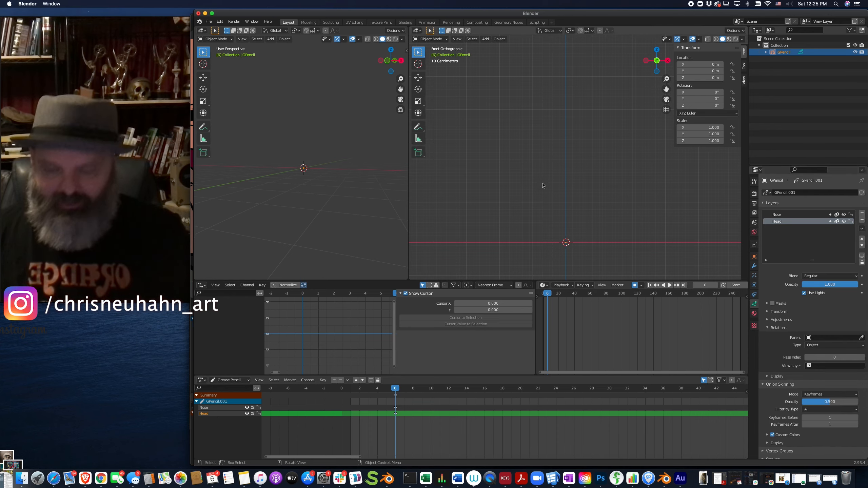
pyautogui.hotkey('ctrl', 'Tab')
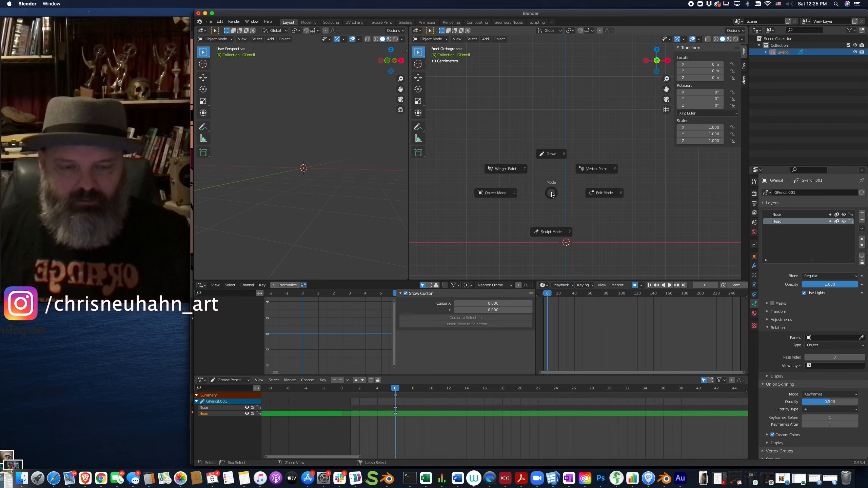
pyautogui.click(554, 156)
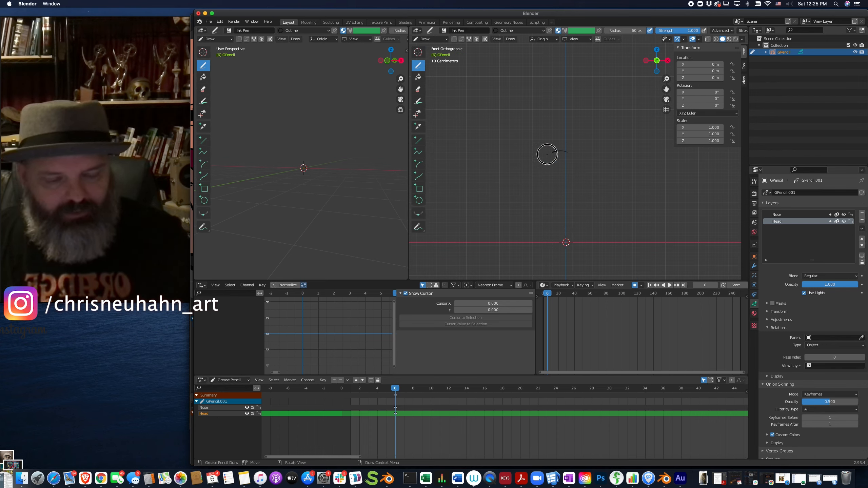
pyautogui.moveTo(564, 151)
pyautogui.mouseDown()
pyautogui.moveTo(519, 238)
pyautogui.moveTo(604, 235)
pyautogui.moveTo(600, 164)
pyautogui.moveTo(549, 149)
pyautogui.moveTo(516, 180)
pyautogui.mouseUp()
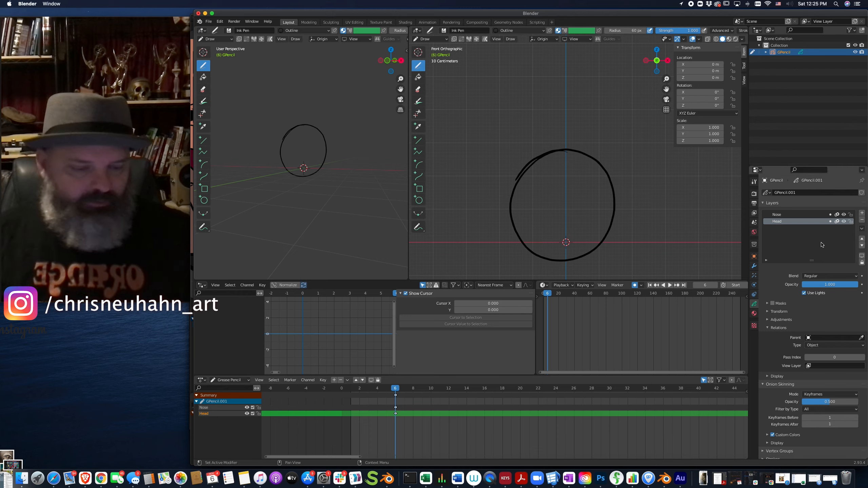
pyautogui.click(851, 221)
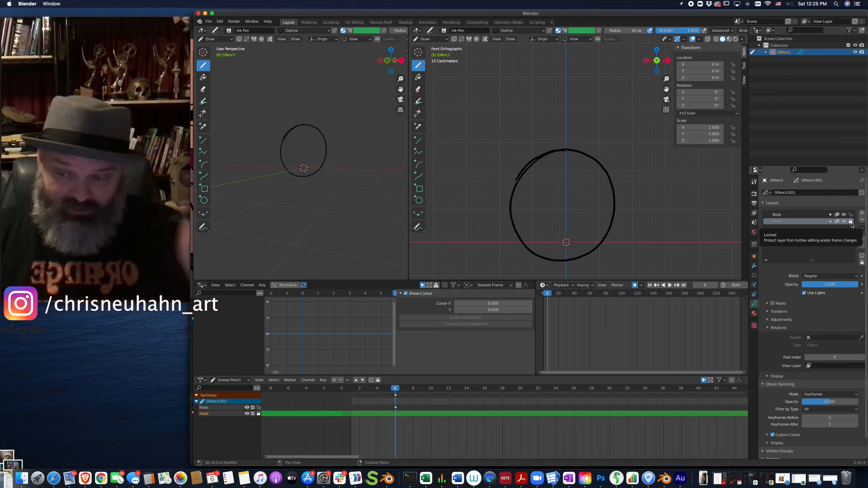
# Step: Move the Nose and Head layers' keyframes to frame 1 in the Grease Pencil dope sheet
pyautogui.click(778, 215)
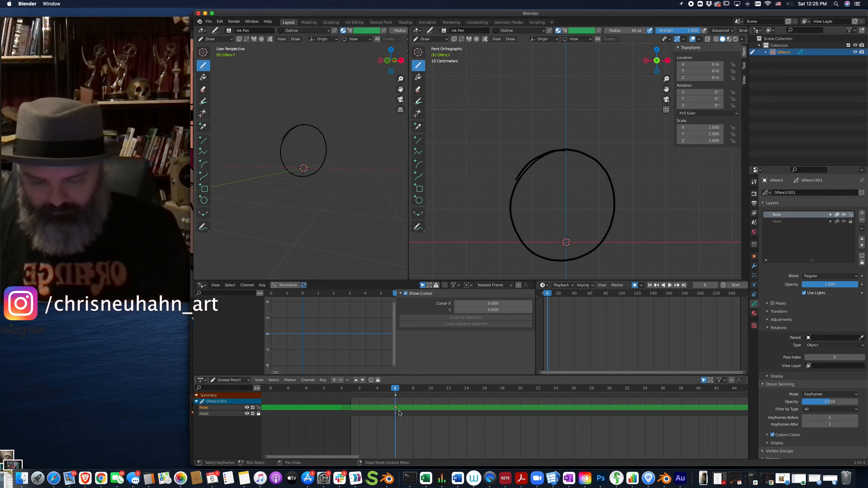
pyautogui.press('g')
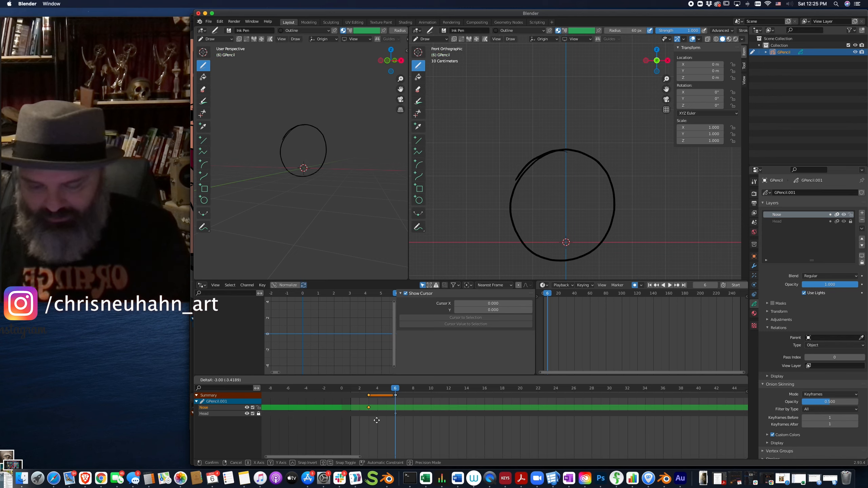
pyautogui.click(363, 420)
pyautogui.click(396, 414)
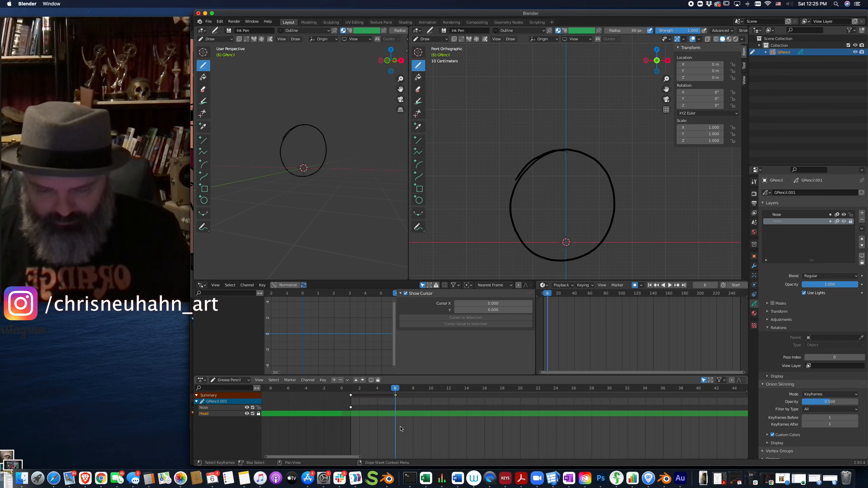
pyautogui.press('g')
pyautogui.click(356, 431)
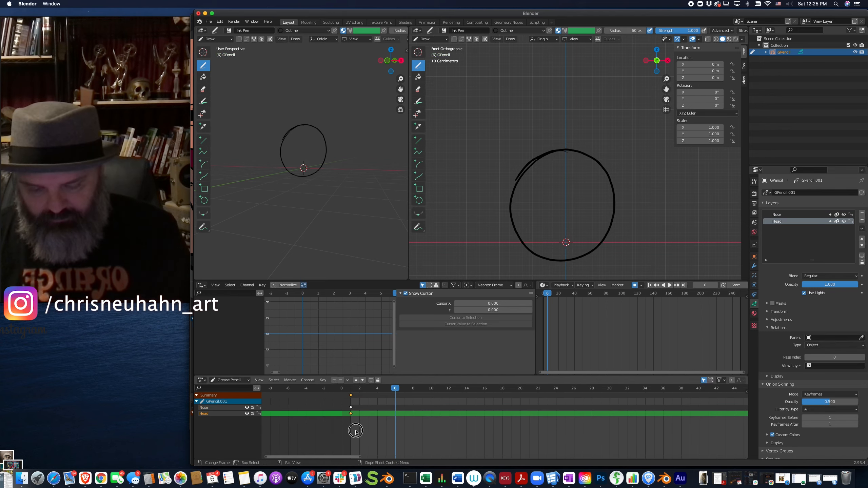
# Step: Lock the Head layer again and make Nose the active layer at frame 1
pyautogui.click(851, 221)
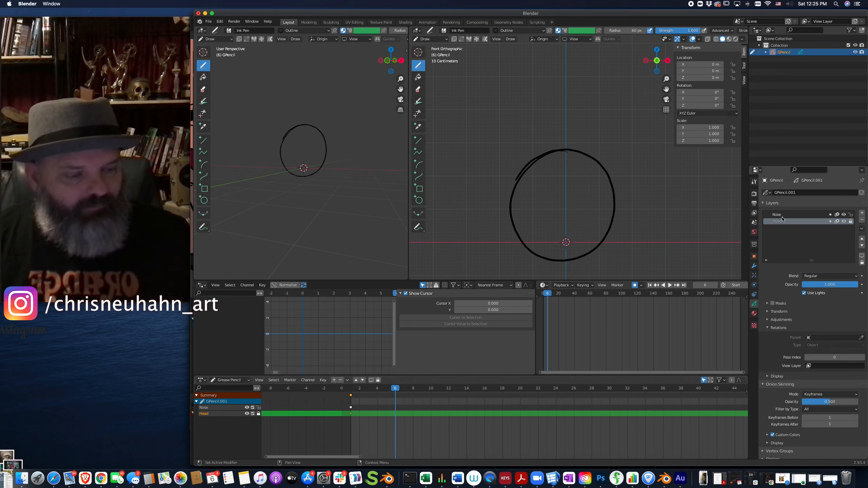
pyautogui.click(787, 214)
pyautogui.click(352, 390)
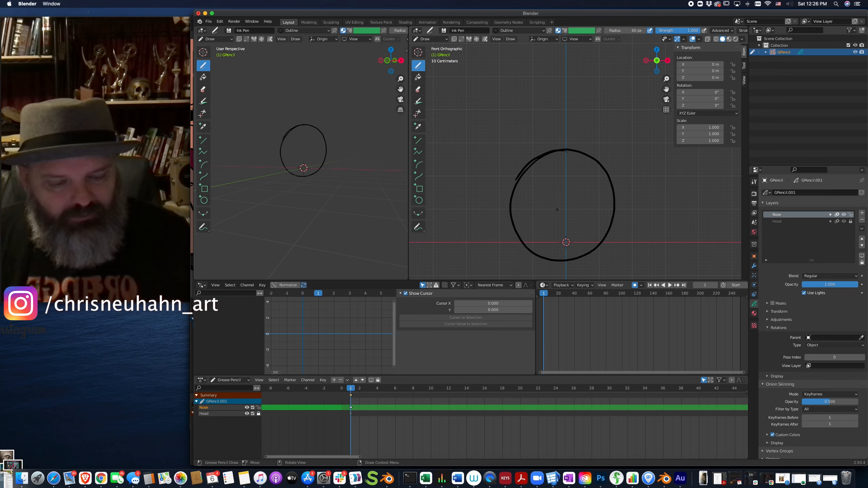
# Step: Draw a U-shaped nose in the lower middle of the head on the Nose layer at frame 1
pyautogui.moveTo(557, 209)
pyautogui.mouseDown()
pyautogui.moveTo(564, 221)
pyautogui.moveTo(570, 210)
pyautogui.mouseUp()
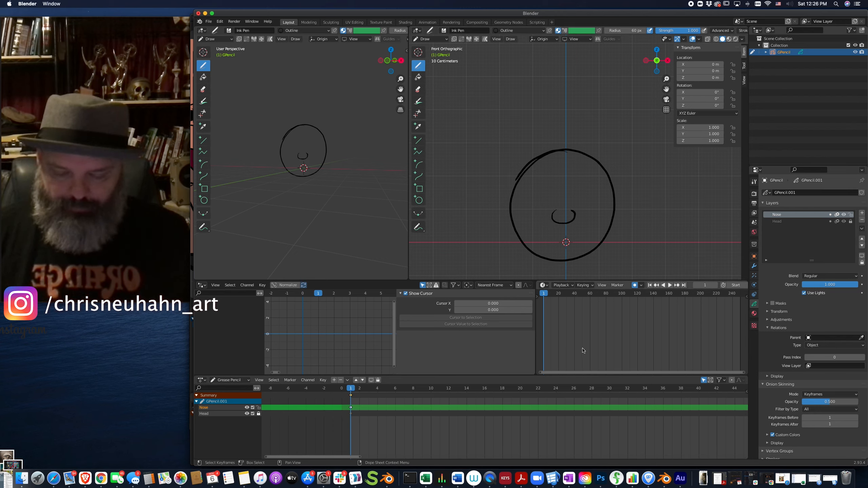
pyautogui.hotkey('ctrl', 'z')
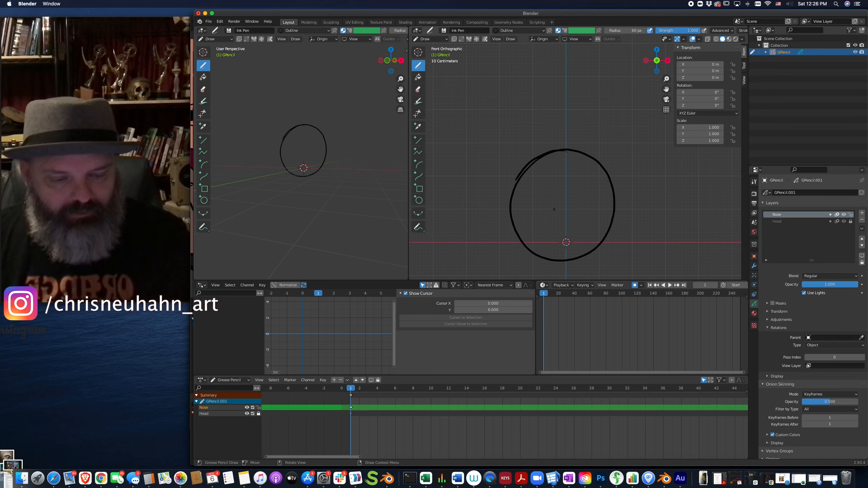
pyautogui.moveTo(555, 210)
pyautogui.mouseDown()
pyautogui.moveTo(549, 221)
pyautogui.moveTo(570, 229)
pyautogui.moveTo(579, 214)
pyautogui.moveTo(547, 225)
pyautogui.moveTo(566, 229)
pyautogui.moveTo(573, 210)
pyautogui.mouseUp()
pyautogui.hotkey('ctrl', 'z')
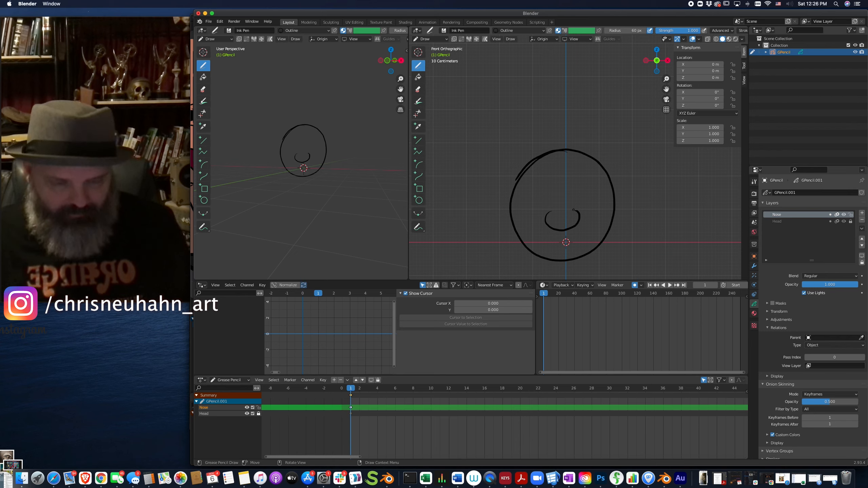
# Step: Enable the Onion Skin overlay and draw the nose at frame 2 just inside the head's left edge
pyautogui.press('Right')
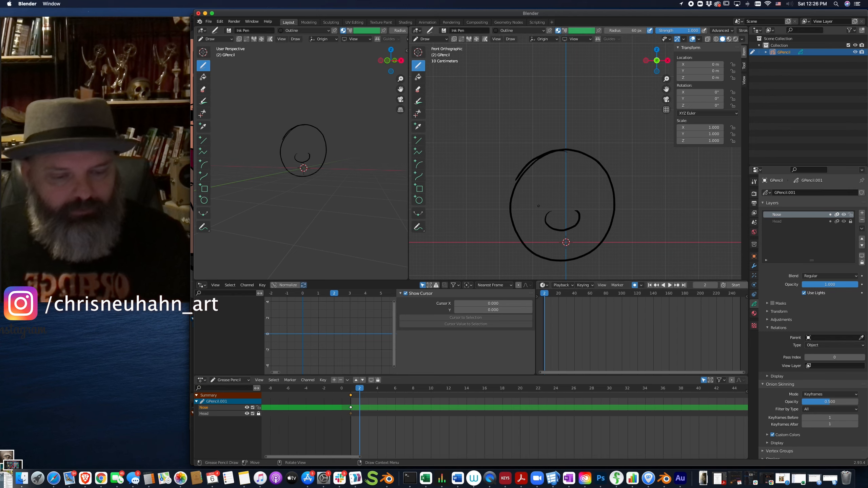
pyautogui.moveTo(527, 212)
pyautogui.mouseDown()
pyautogui.moveTo(520, 216)
pyautogui.moveTo(529, 227)
pyautogui.moveTo(549, 226)
pyautogui.moveTo(546, 211)
pyautogui.mouseUp()
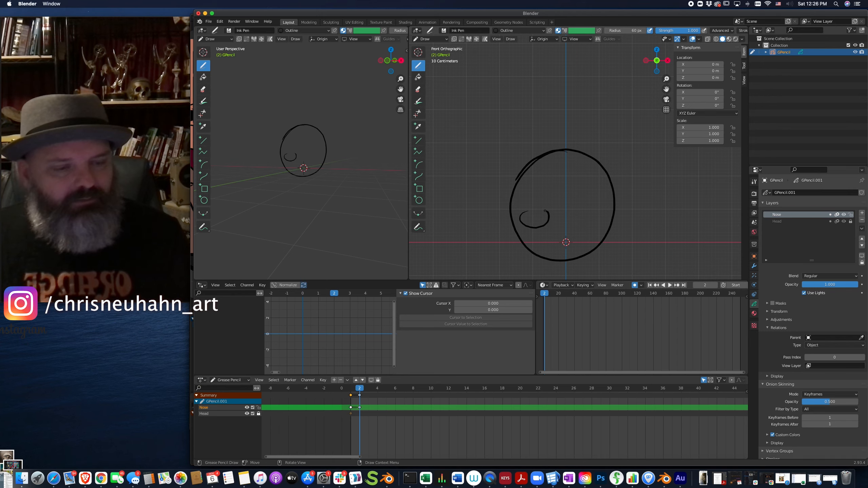
pyautogui.click(700, 39)
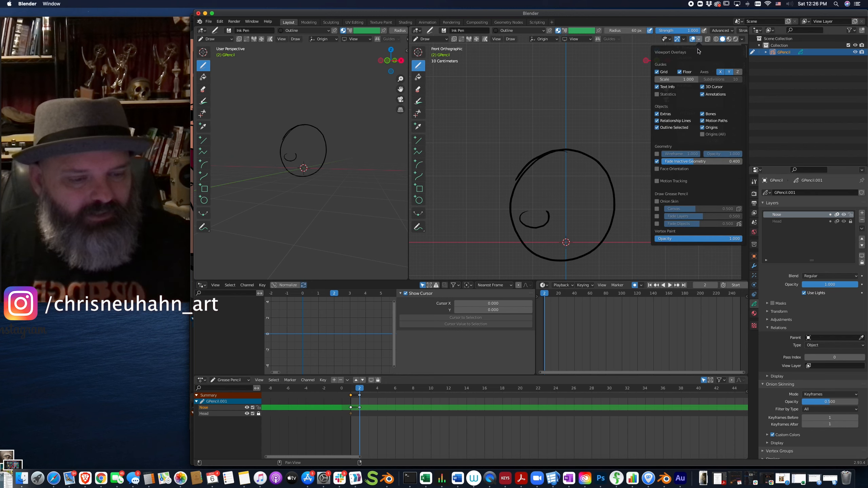
pyautogui.click(657, 201)
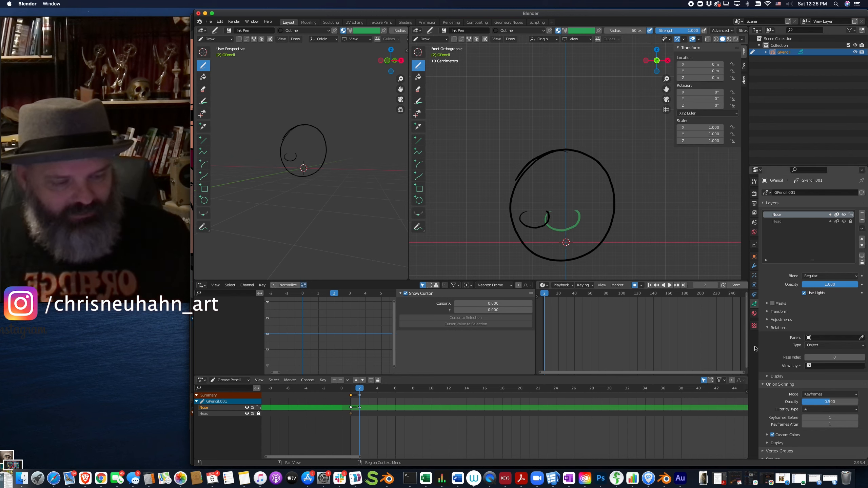
pyautogui.hotkey('ctrl', 'z')
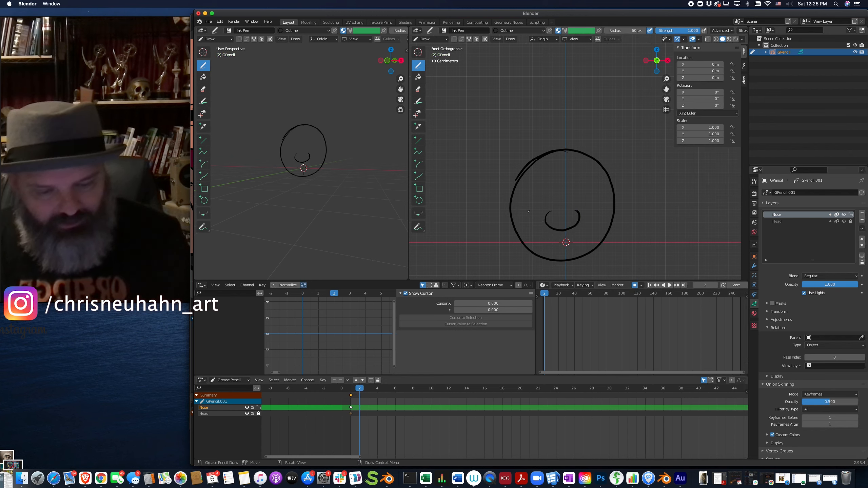
pyautogui.moveTo(528, 212)
pyautogui.mouseDown()
pyautogui.moveTo(520, 223)
pyautogui.moveTo(545, 219)
pyautogui.moveTo(543, 210)
pyautogui.moveTo(518, 222)
pyautogui.moveTo(537, 227)
pyautogui.moveTo(542, 211)
pyautogui.mouseUp()
pyautogui.hotkey('ctrl', 'z')
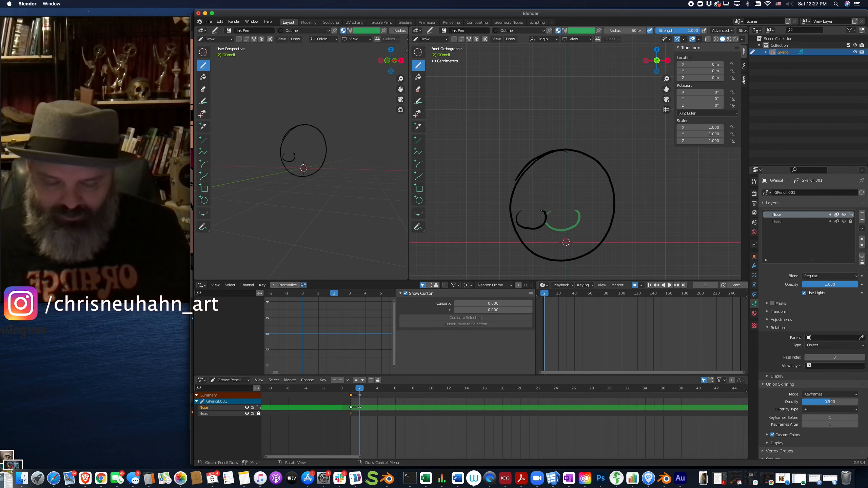
# Step: Draw the profile nose at frame 3 as a small curve protruding from the head's left edge
pyautogui.press('Right')
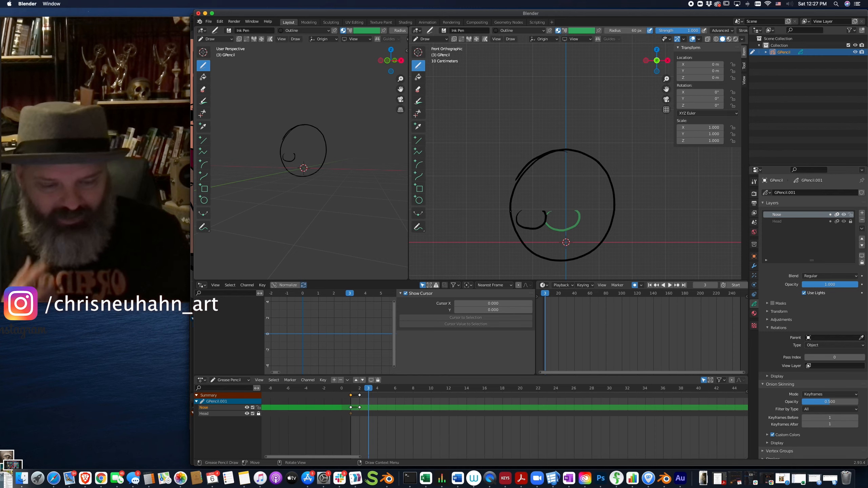
pyautogui.moveTo(511, 211); pyautogui.dragTo(513, 227)
pyautogui.press('super+z')
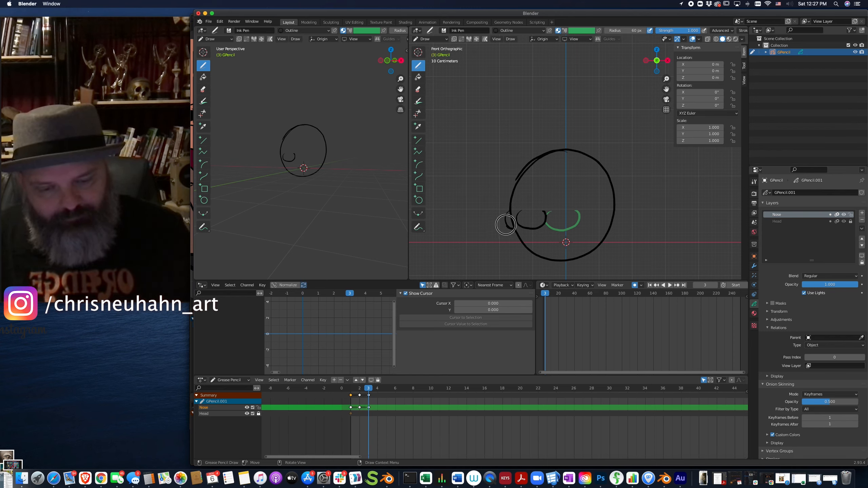
# Step: Move the Nose layer's frame 2 keyframe to frame 3 and its frame 3 keyframe to frame 5
pyautogui.press('Left')
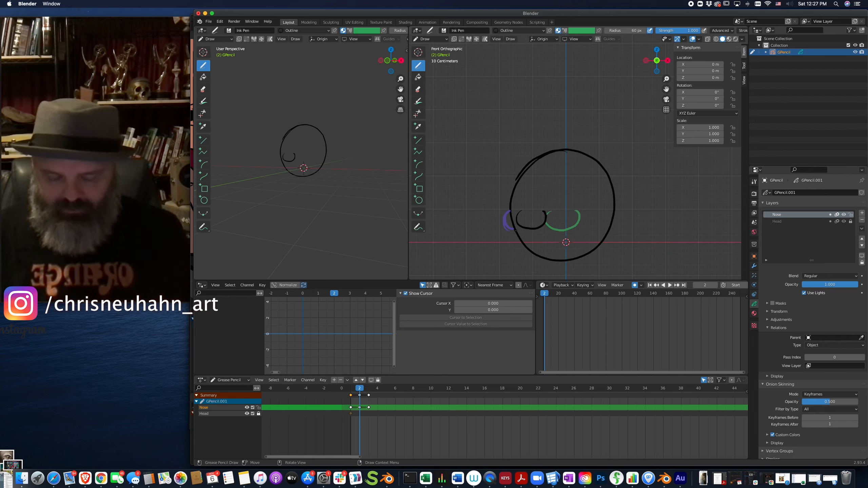
pyautogui.moveTo(354, 391); pyautogui.dragTo(374, 408)
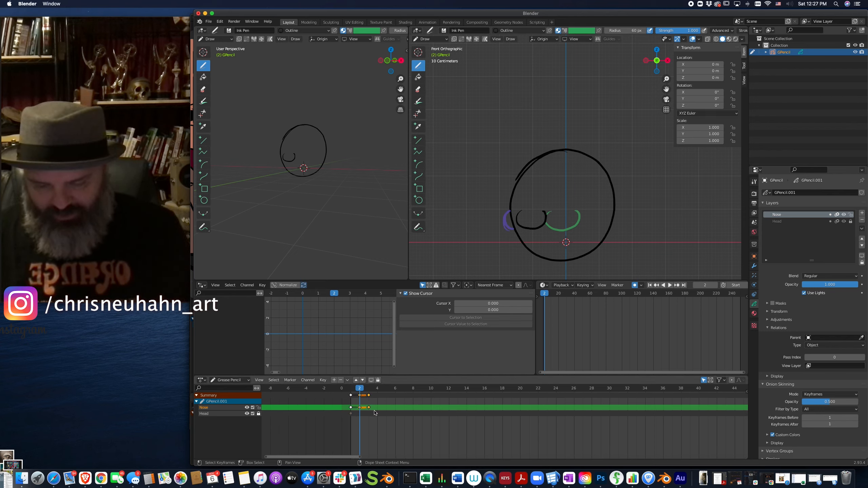
pyautogui.press('g')
pyautogui.click(372, 409)
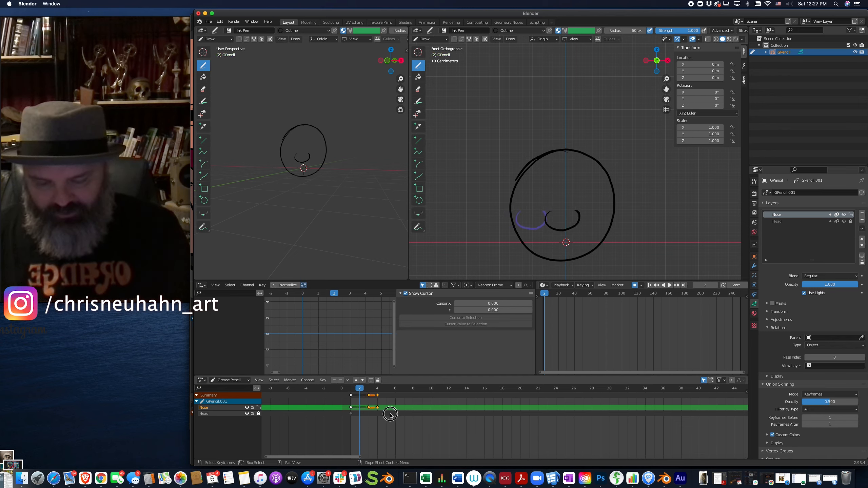
pyautogui.moveTo(390, 415); pyautogui.dragTo(376, 395)
pyautogui.press('g')
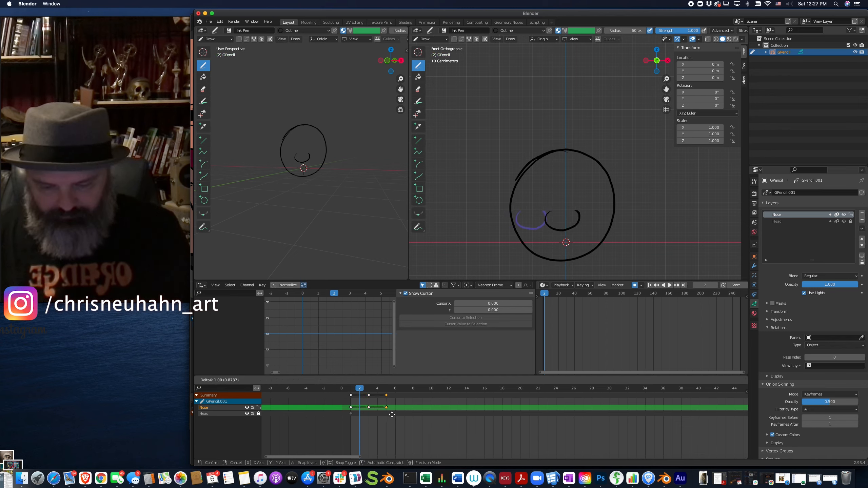
pyautogui.click(393, 417)
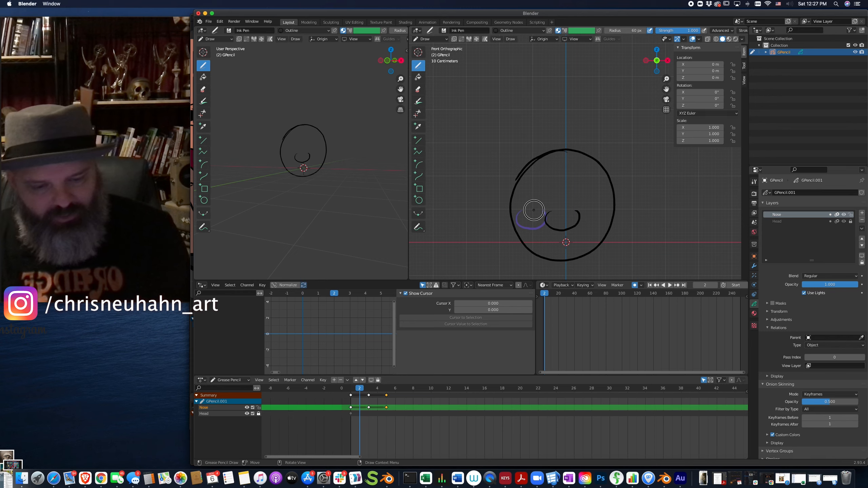
# Step: Draw in-between noses at frames 2 and 4, each placed between the neighbouring nose drawings
pyautogui.moveTo(543, 210)
pyautogui.mouseDown()
pyautogui.moveTo(527, 222)
pyautogui.moveTo(553, 226)
pyautogui.moveTo(558, 211)
pyautogui.mouseUp()
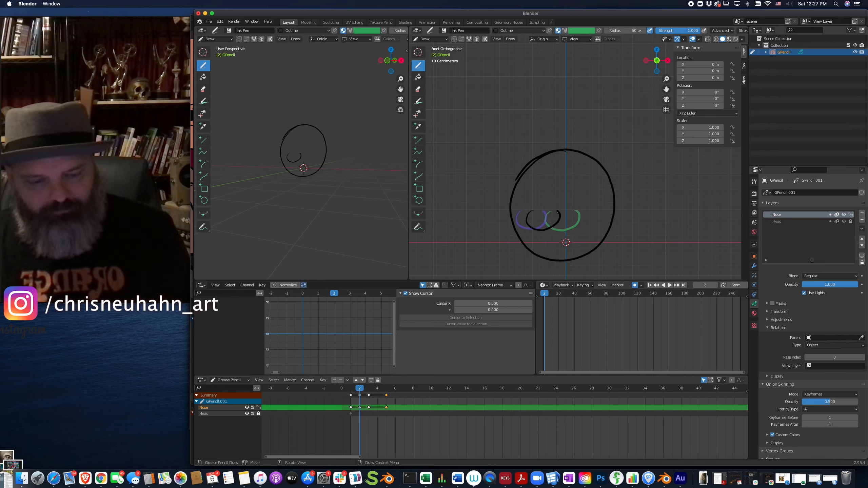
pyautogui.press('Right')
pyautogui.press('Right')
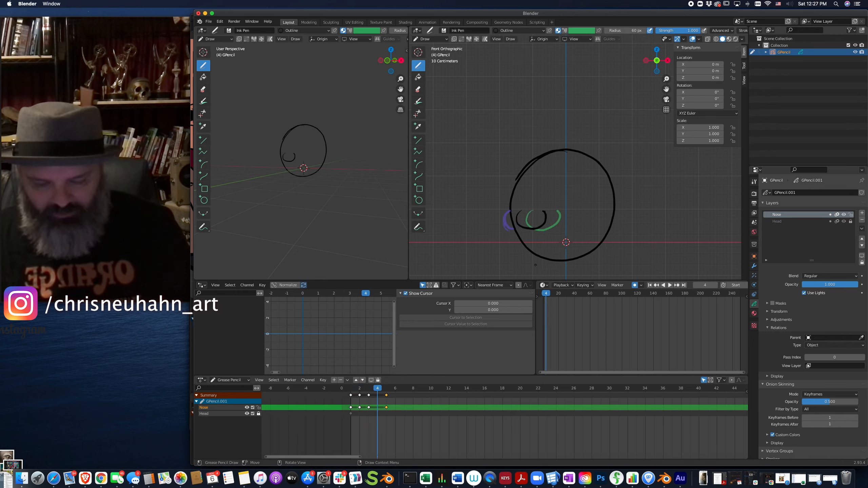
pyautogui.moveTo(515, 210)
pyautogui.mouseDown()
pyautogui.moveTo(505, 219)
pyautogui.moveTo(512, 230)
pyautogui.moveTo(535, 217)
pyautogui.moveTo(509, 213)
pyautogui.moveTo(518, 230)
pyautogui.moveTo(529, 210)
pyautogui.mouseUp()
pyautogui.hotkey('ctrl', 'z')
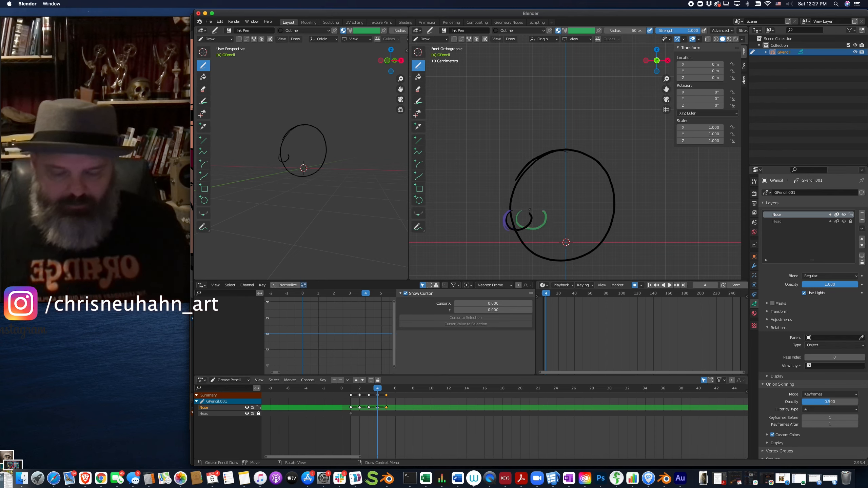
# Step: Turn off the Onion Skin overlay and step through the first three frames to check the nose turn
pyautogui.press('Left')
pyautogui.press('Left')
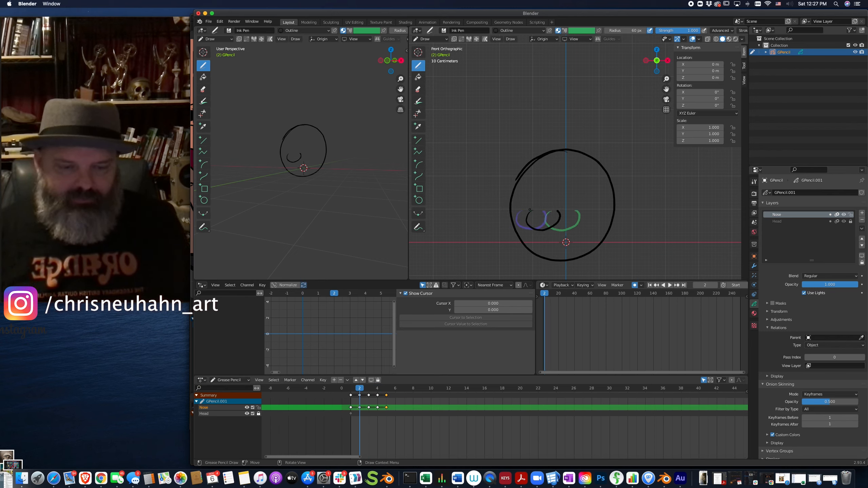
pyautogui.click(699, 39)
pyautogui.click(656, 202)
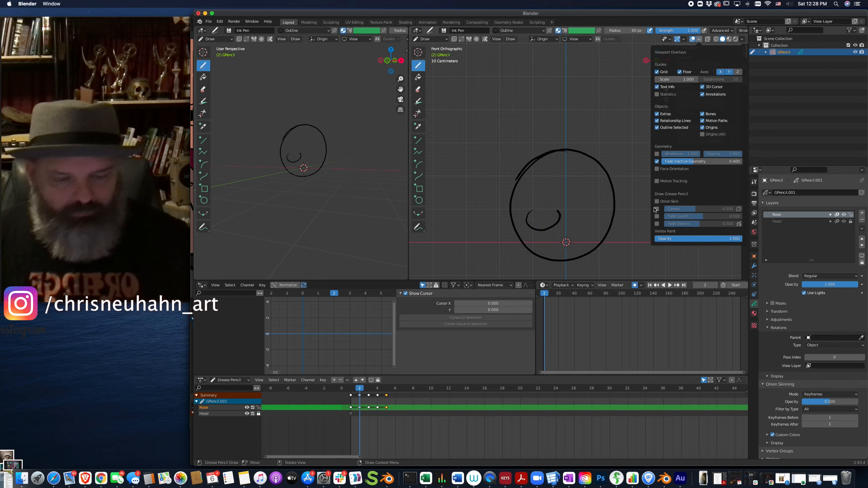
pyautogui.press('n')
pyautogui.press('Left')
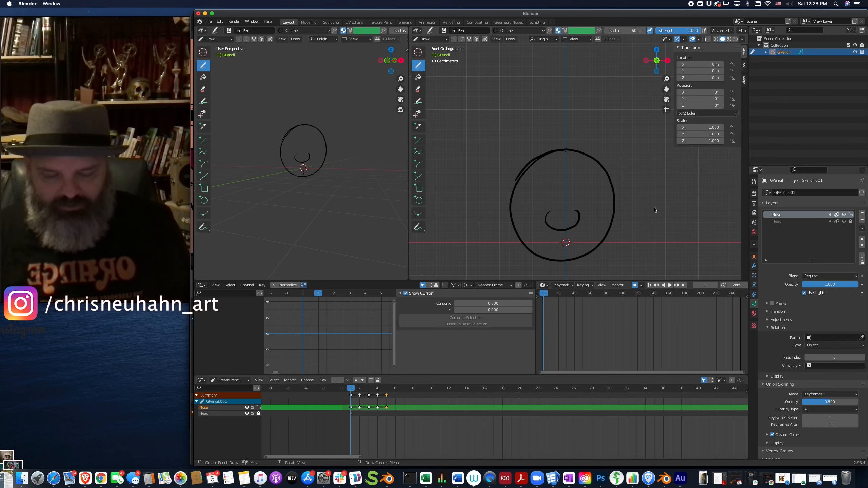
pyautogui.press('Right')
pyautogui.press('Right')
pyautogui.press('Left')
pyautogui.press('Left')
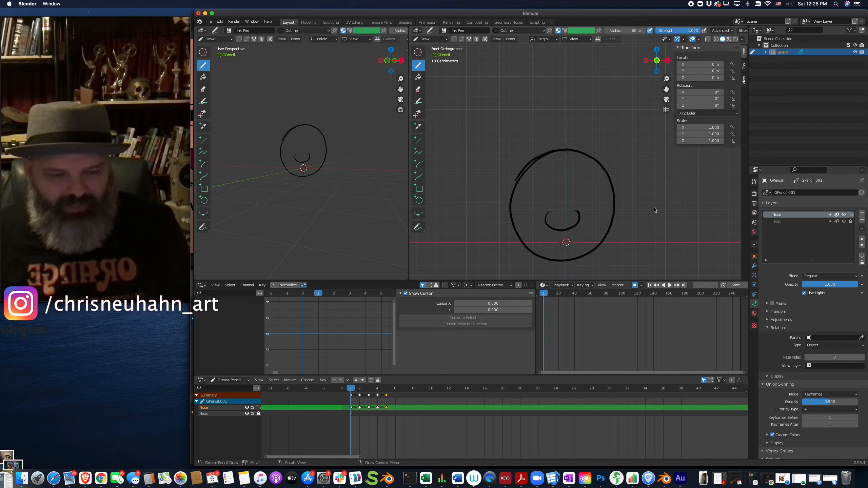
# Step: Push the underside of the frame 2 nose slightly in Sculpt Mode with a 46 px brush radius
pyautogui.press('Right')
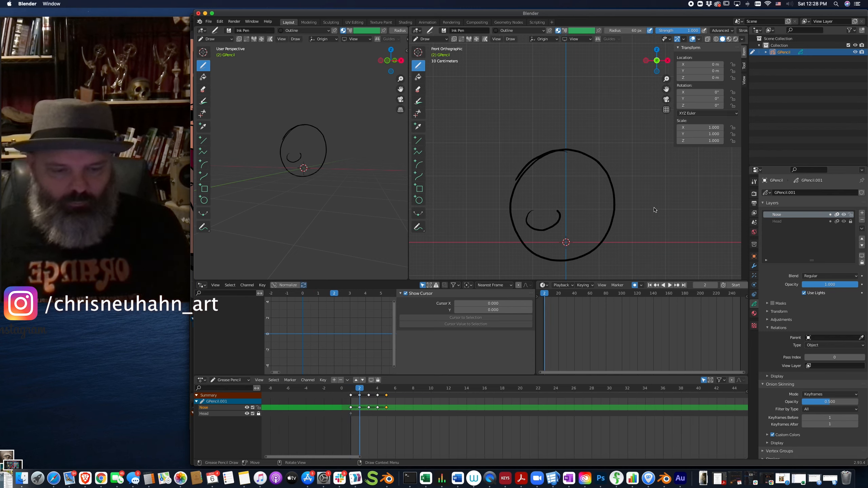
pyautogui.hotkey('ctrl', 'Tab')
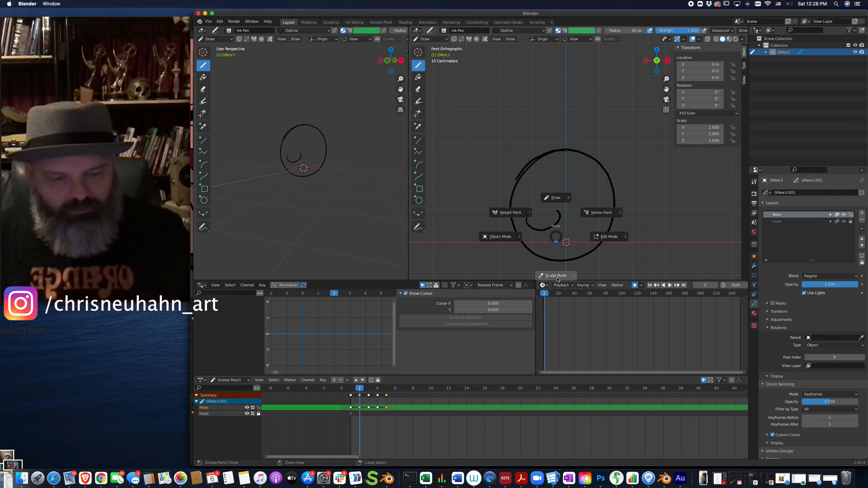
pyautogui.click(558, 253)
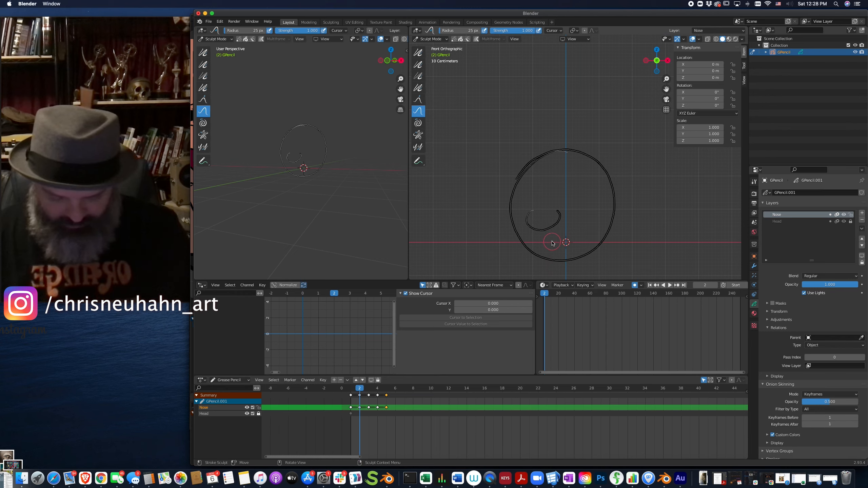
pyautogui.press('f')
pyautogui.click(559, 244)
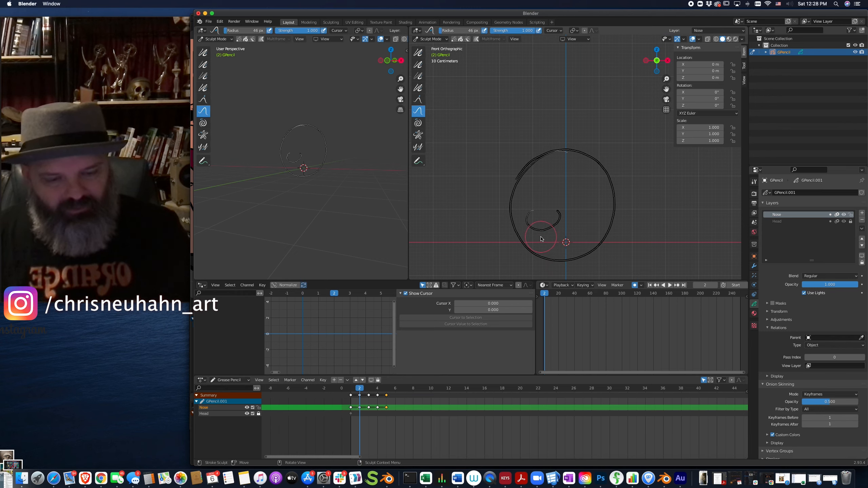
pyautogui.moveTo(545, 239); pyautogui.dragTo(559, 230)
pyautogui.moveTo(557, 240); pyautogui.dragTo(558, 232)
pyautogui.moveTo(553, 237); pyautogui.dragTo(550, 236)
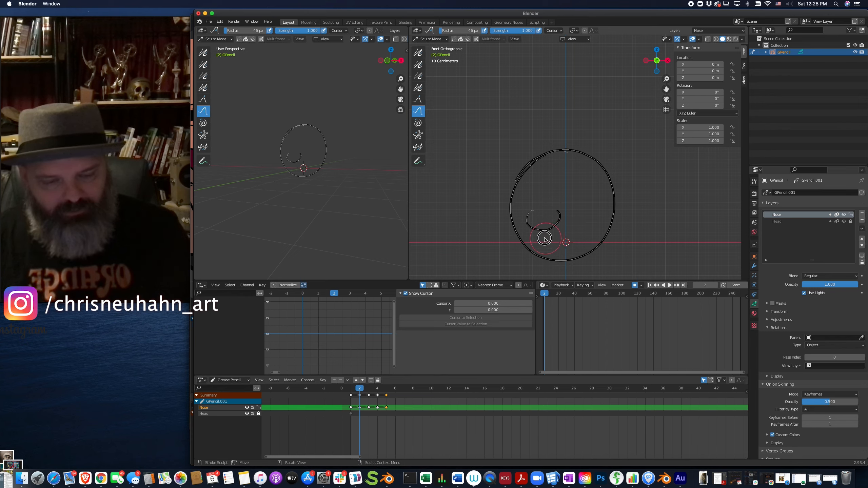
# Step: Compare the nose drawings from frame 1 to frame 4 and return the object to Draw mode
pyautogui.press('Left')
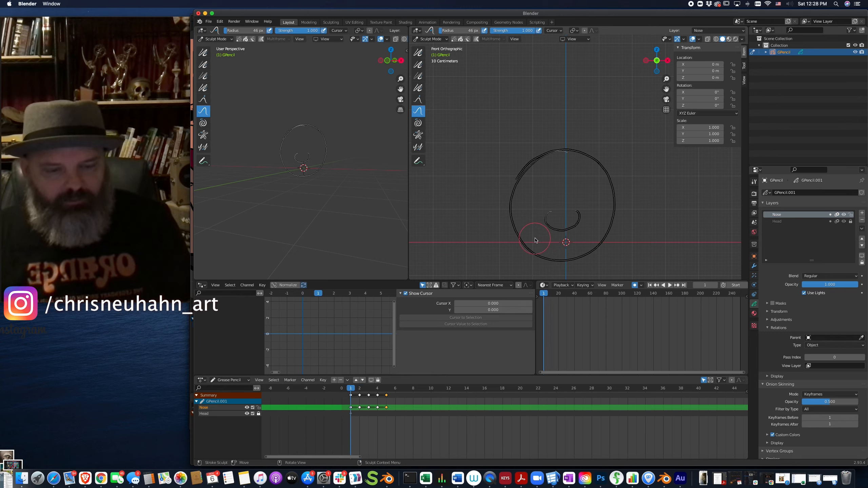
pyautogui.press('Right')
pyautogui.press('Right')
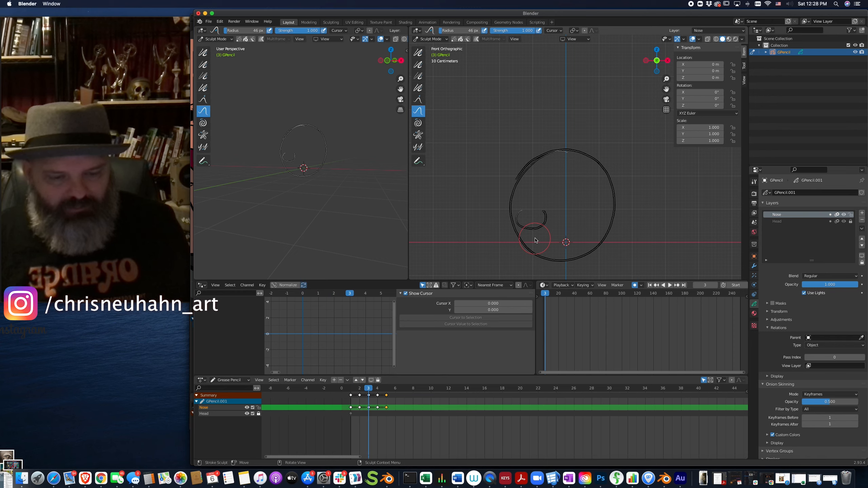
pyautogui.press('Right')
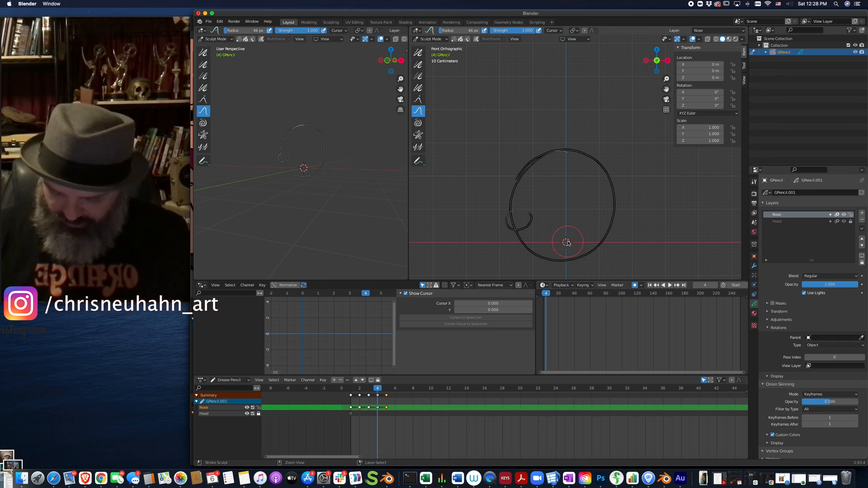
pyautogui.hotkey('ctrl', 'Tab')
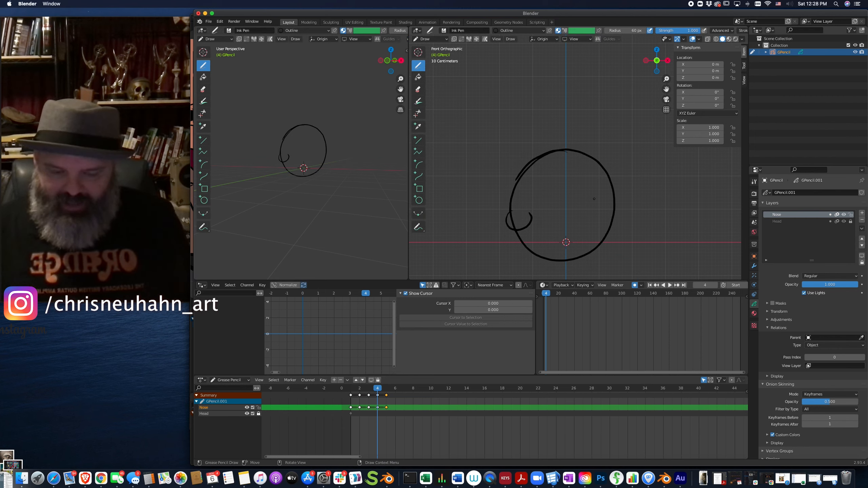
# Step: Step back and forth through the nose keyframes to examine how smoothly the nose turns
pyautogui.press('Left')
pyautogui.press('Left')
pyautogui.press('Right')
pyautogui.press('Right')
pyautogui.press('Right')
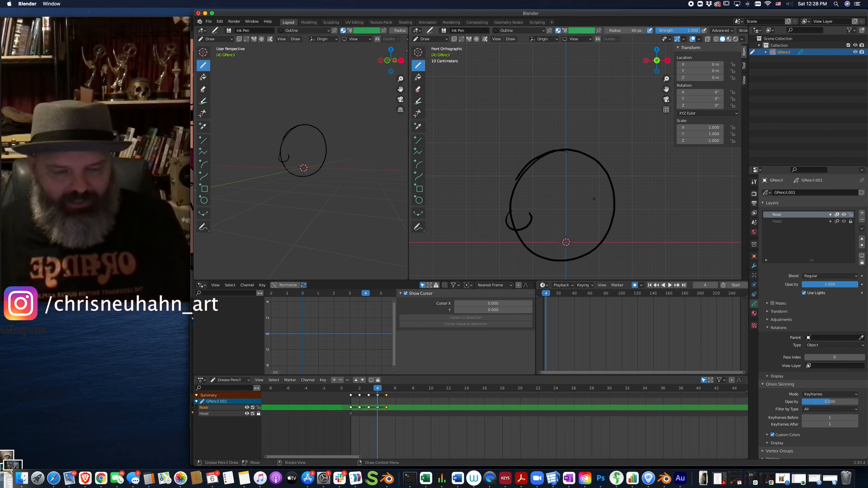
pyautogui.press('Left')
pyautogui.press('Left')
pyautogui.press('Left')
pyautogui.press('Left')
pyautogui.press('Left')
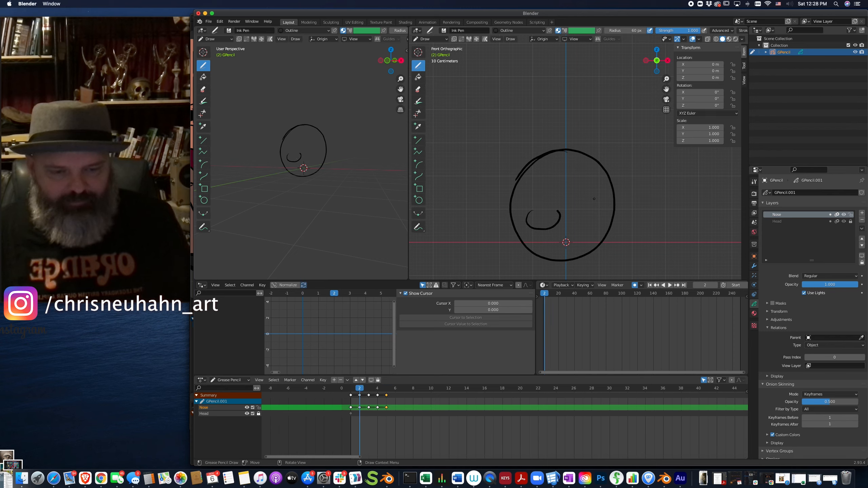
pyautogui.press('Right')
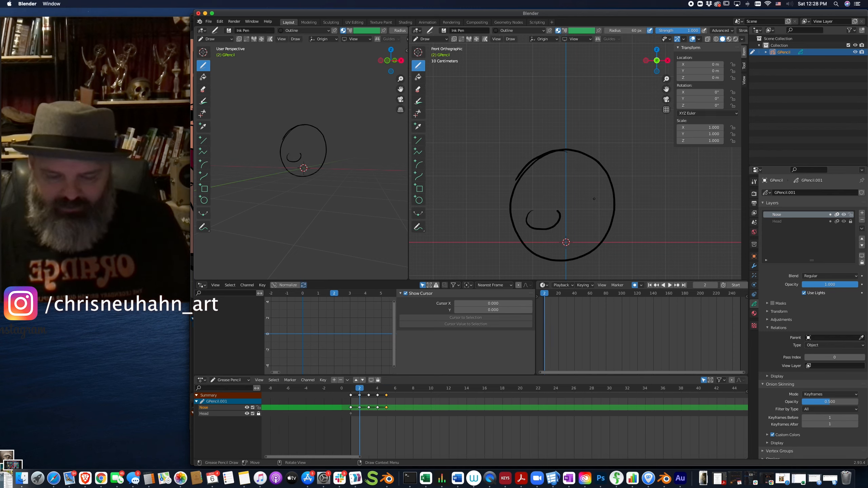
# Step: Shift all five Nose keyframes 5 frames later so they run from frame 6 to frame 10
pyautogui.press('Left')
pyautogui.press('Right')
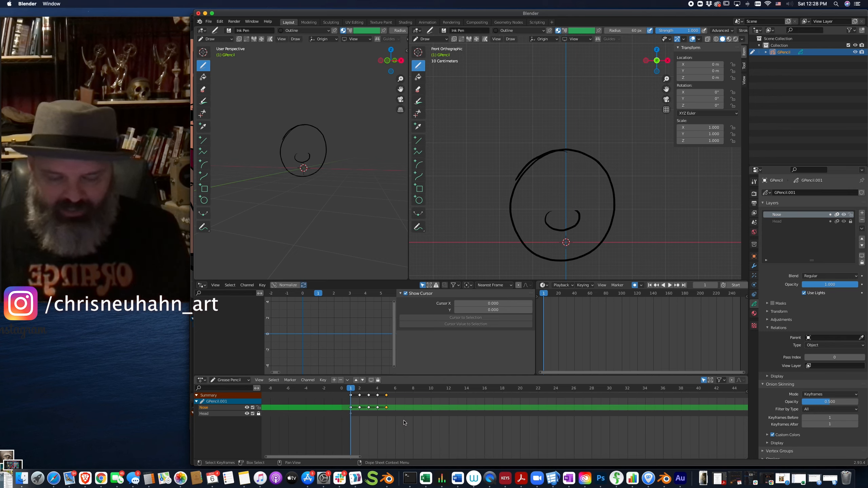
pyautogui.moveTo(407, 423); pyautogui.dragTo(347, 394)
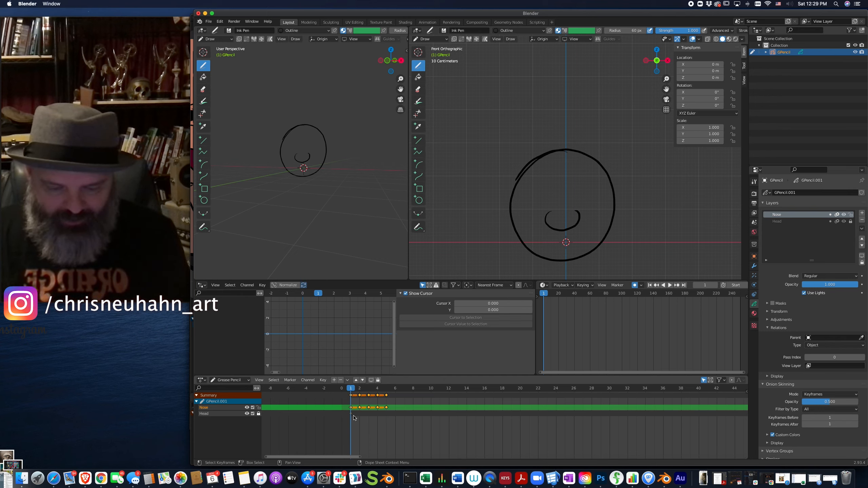
pyautogui.press('g')
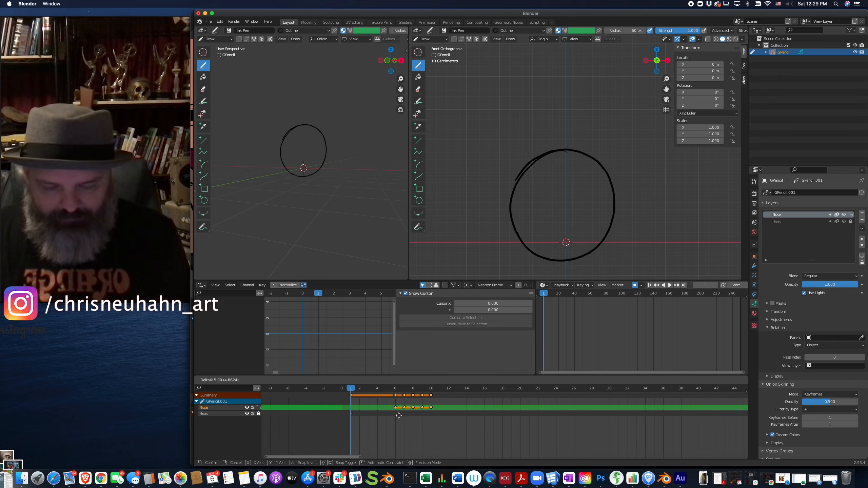
pyautogui.click(398, 415)
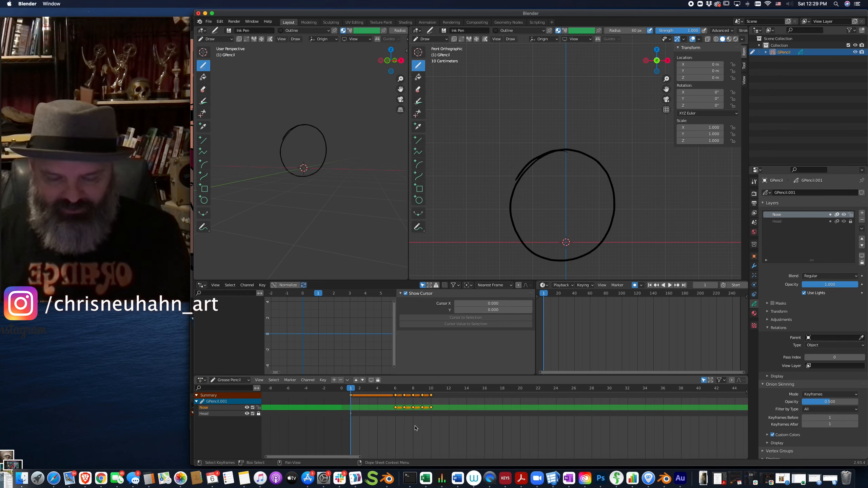
# Step: Move the Nose keyframe at frame 7 to frame 5 and the one at frame 8 to frame 4
pyautogui.moveTo(404, 433); pyautogui.dragTo(407, 393)
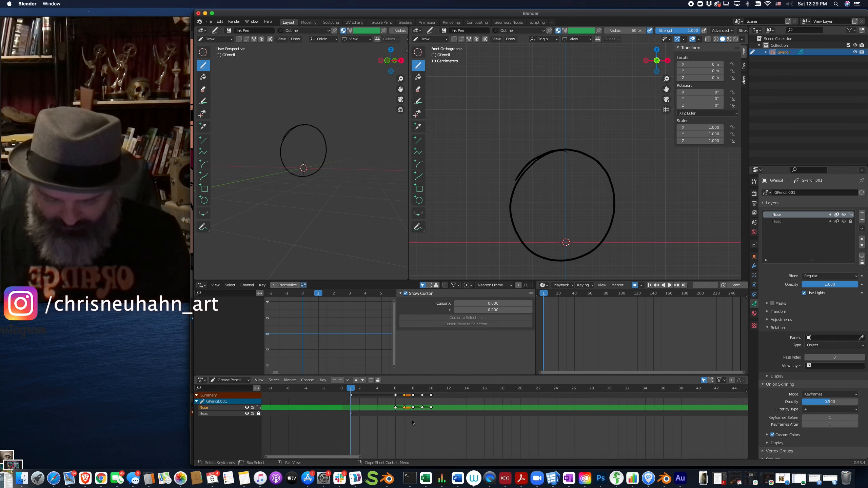
pyautogui.press('g')
pyautogui.click(392, 420)
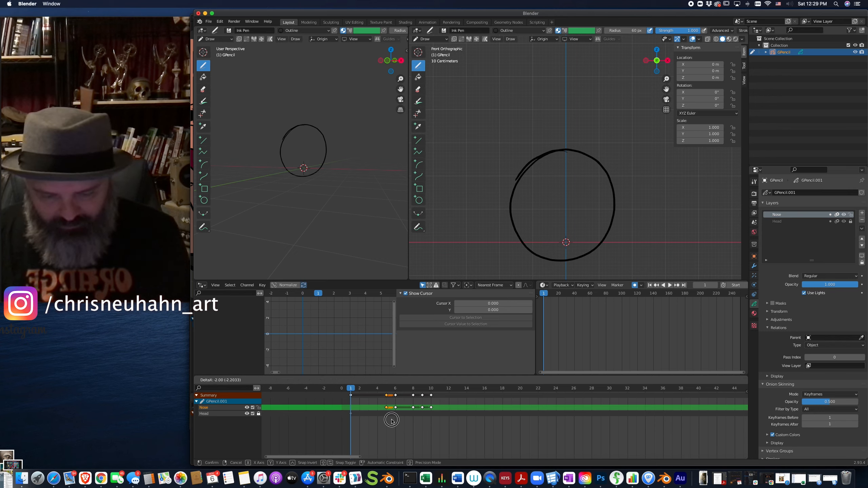
pyautogui.click(414, 408)
pyautogui.press('g')
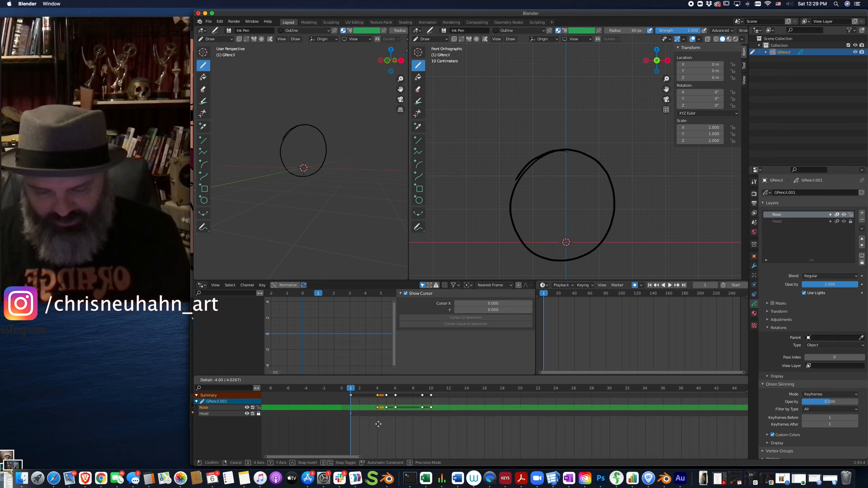
pyautogui.click(379, 425)
# Step: Move the Nose keyframe at frame 9 to frame 3 and the one at frame 10 to frame 2
pyautogui.click(422, 408)
pyautogui.press('g')
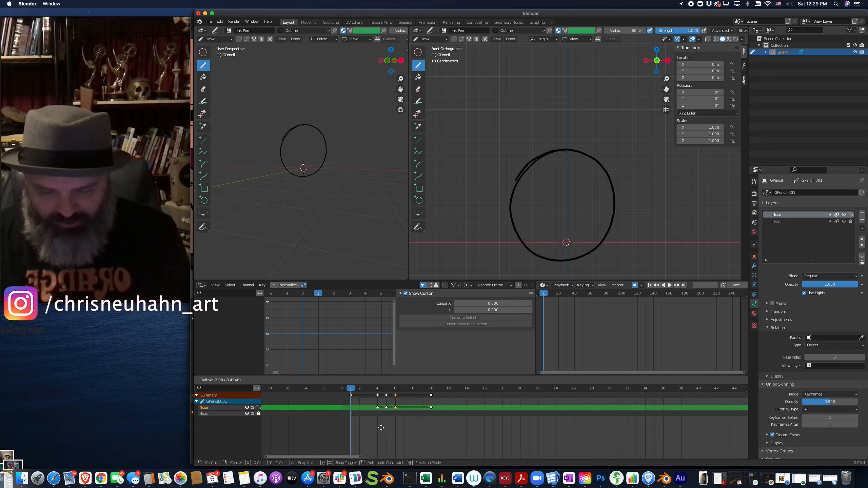
pyautogui.click(366, 428)
pyautogui.click(431, 408)
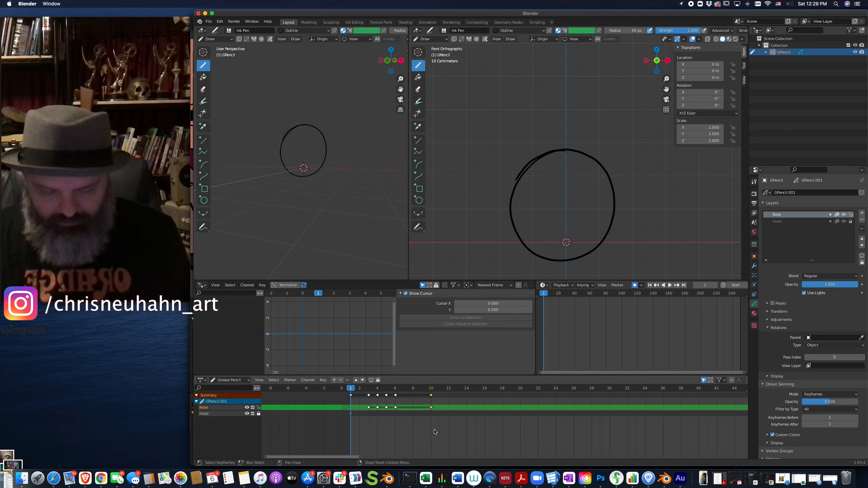
pyautogui.press('g')
pyautogui.click(360, 430)
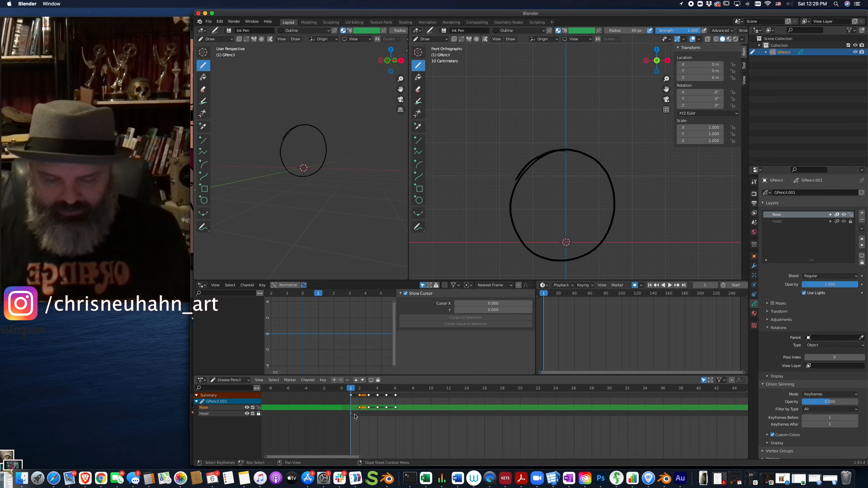
# Step: Duplicate the Nose keyframes from frames 5, 4, 3 and 2 to frames 7, 8, 9 and 10 respectively
pyautogui.moveTo(359, 386)
pyautogui.mouseDown()
pyautogui.moveTo(399, 394)
pyautogui.moveTo(379, 424)
pyautogui.mouseUp()
pyautogui.press('g')
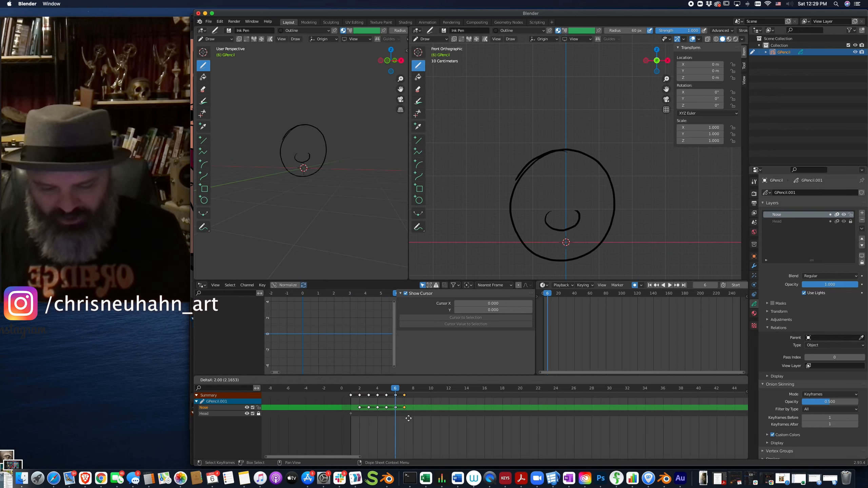
pyautogui.click(404, 422)
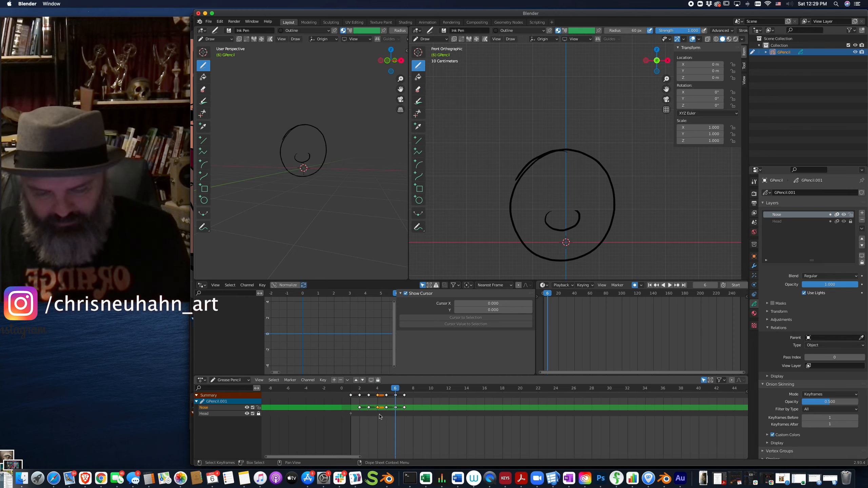
pyautogui.hotkey('shift', 'd')
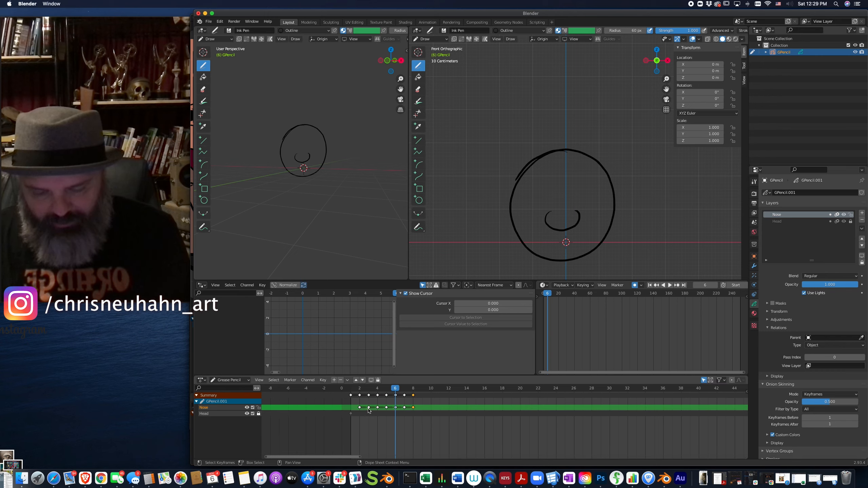
pyautogui.click(374, 423)
pyautogui.press('g')
pyautogui.click(426, 424)
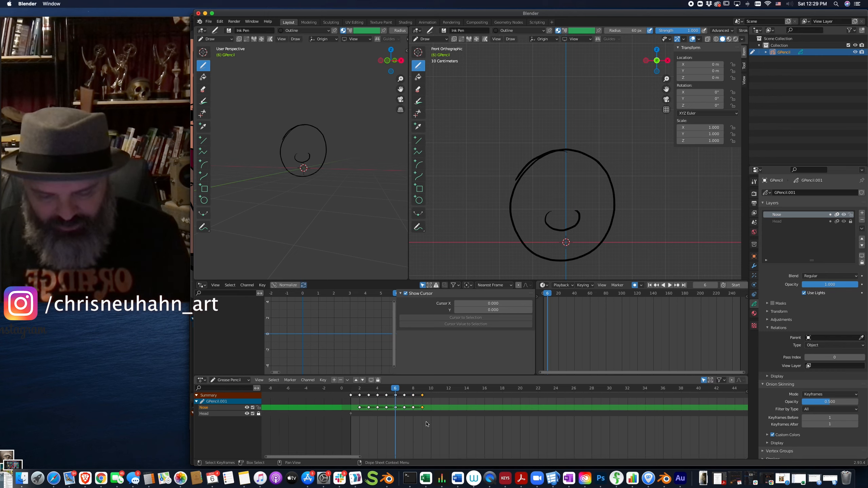
pyautogui.hotkey('shift', 'd')
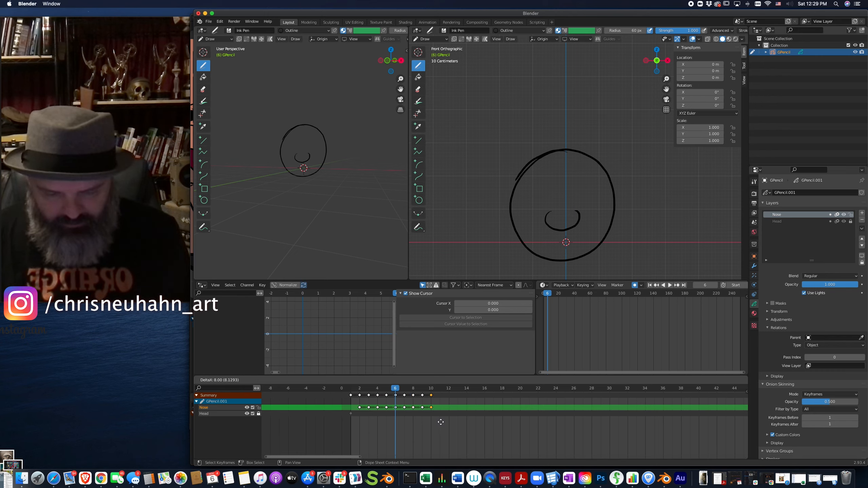
pyautogui.click(439, 424)
# Step: Select the frame 7 nose stroke in Edit Mode and turn on the Onion Skin overlay
pyautogui.click(403, 391)
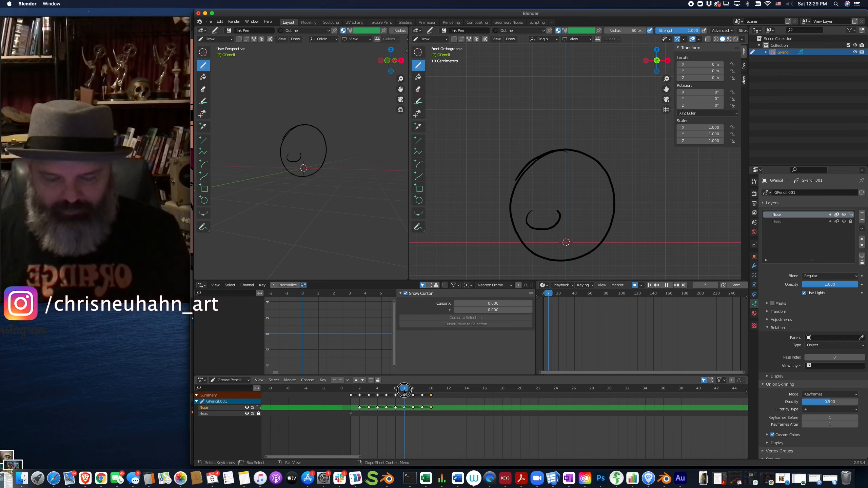
pyautogui.hotkey('ctrl', 'Tab')
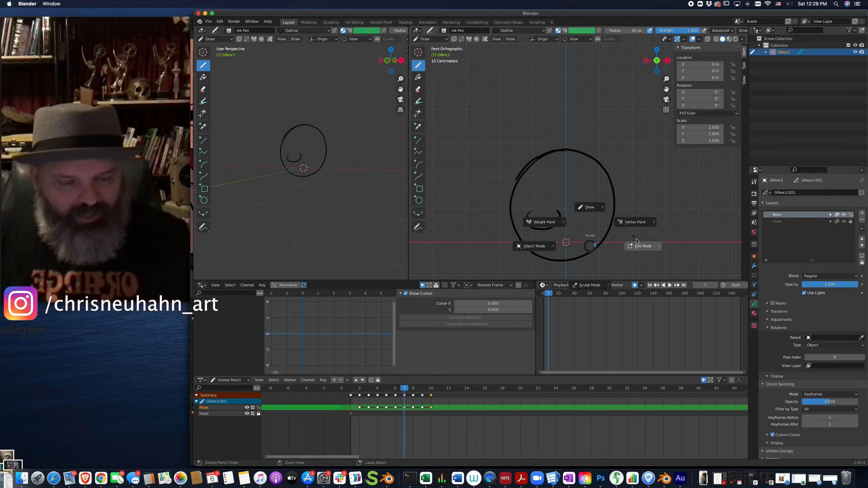
pyautogui.click(643, 247)
pyautogui.moveTo(528, 205); pyautogui.dragTo(570, 241)
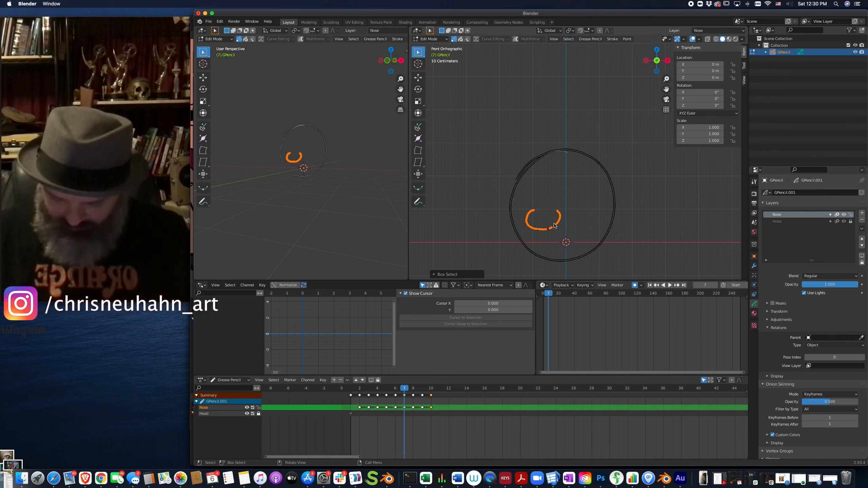
pyautogui.click(699, 39)
pyautogui.click(659, 202)
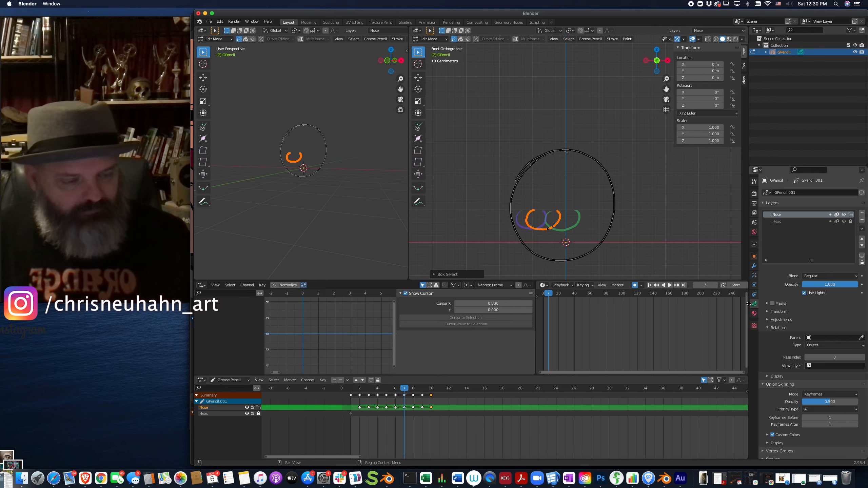
# Step: Mirror the frame 7 nose across local X and move it along X to the opposite side of the face
pyautogui.rightClick(558, 231)
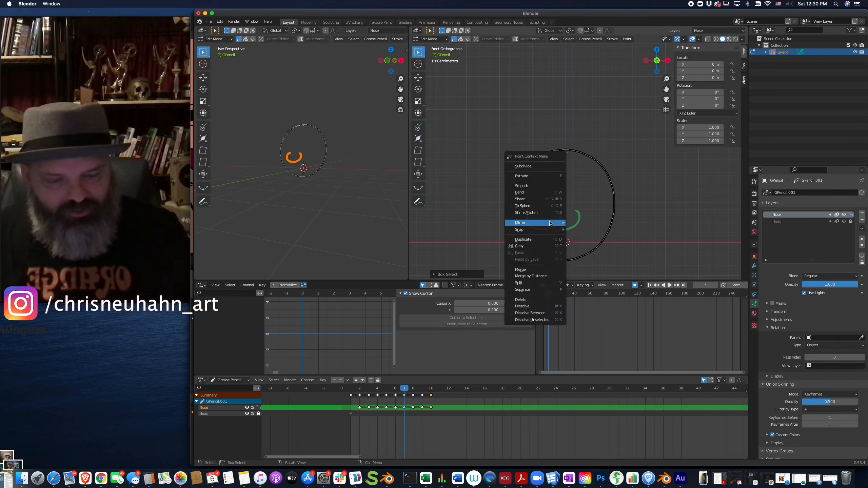
pyautogui.moveTo(556, 222)
pyautogui.click(593, 255)
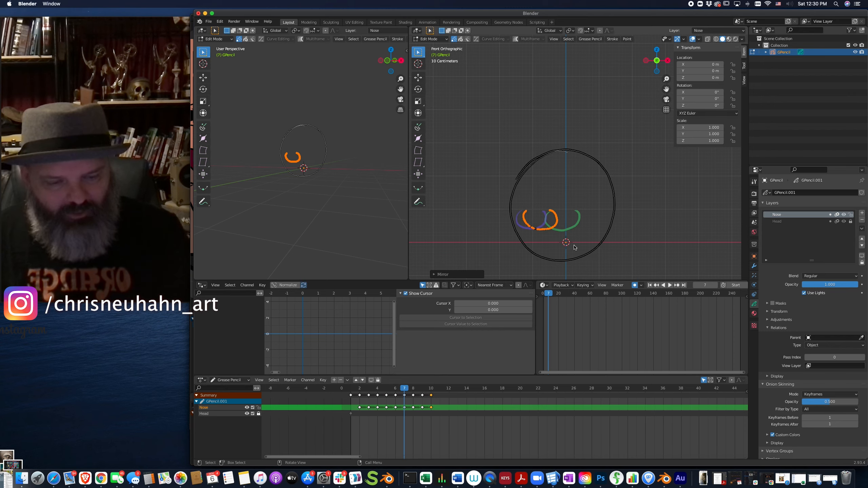
pyautogui.press('g')
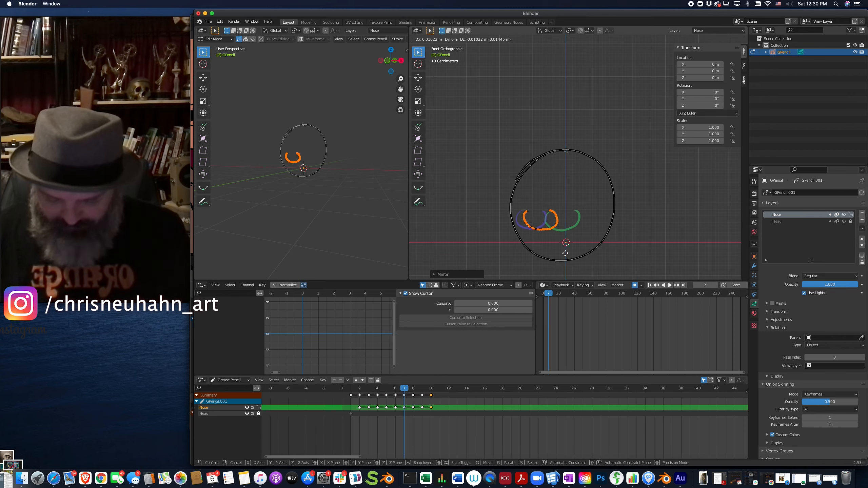
pyautogui.press('x')
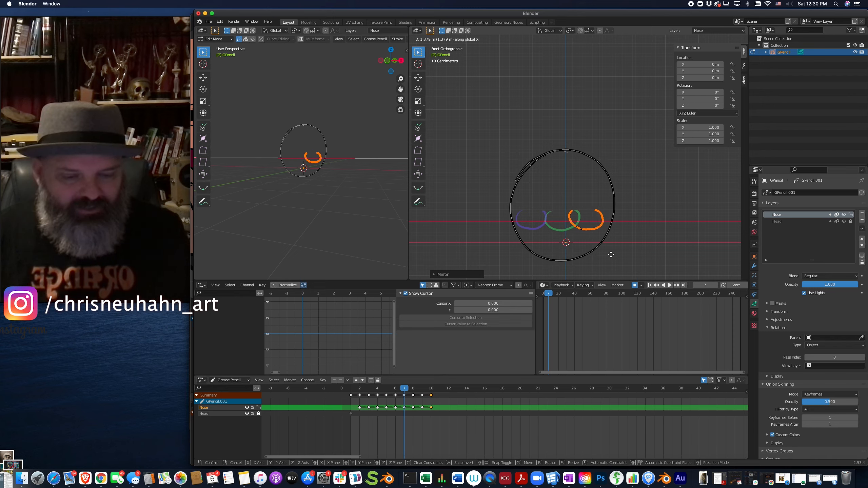
pyautogui.click(614, 254)
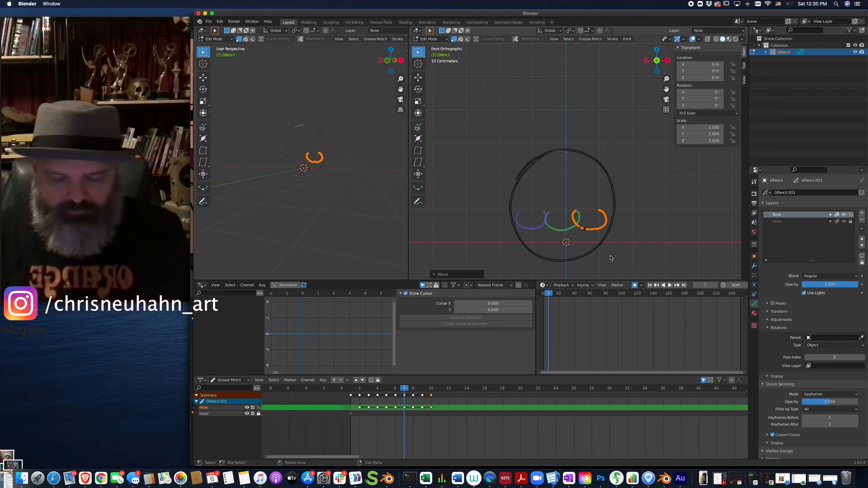
# Step: Mirror the frame 8 nose across local X and move it along X beyond the frame 7 nose
pyautogui.click(414, 390)
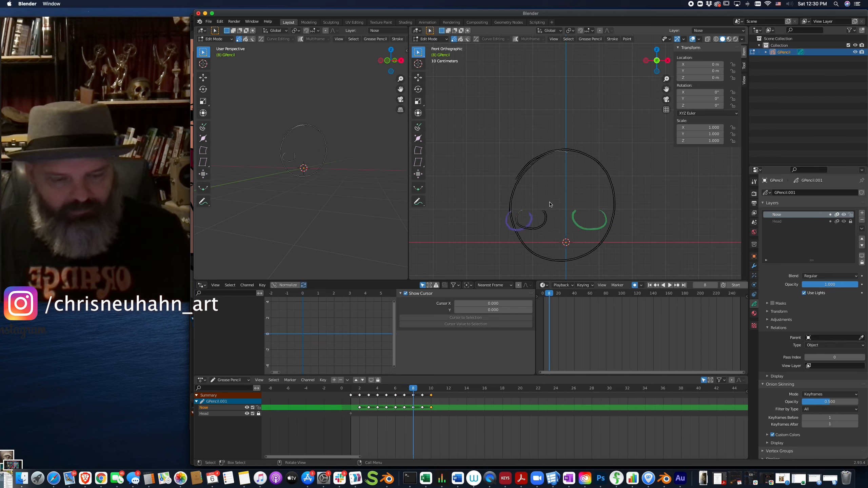
pyautogui.moveTo(555, 197); pyautogui.dragTo(503, 241)
pyautogui.rightClick(540, 229)
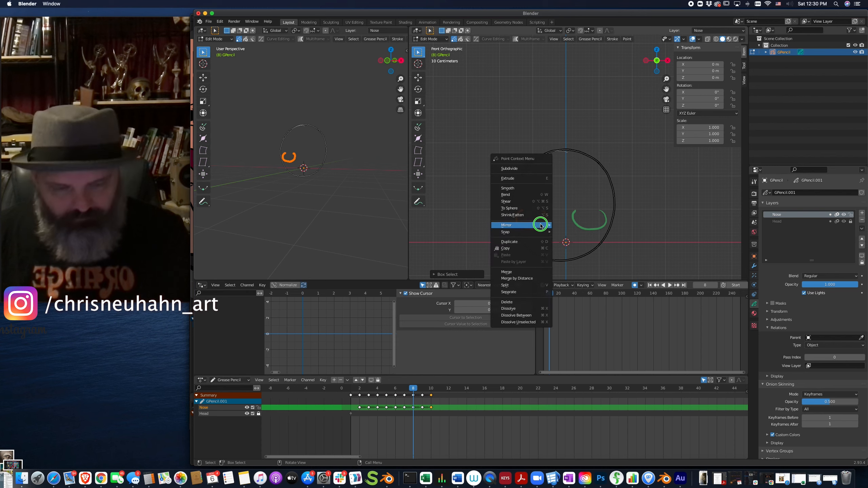
pyautogui.moveTo(543, 226)
pyautogui.click(568, 265)
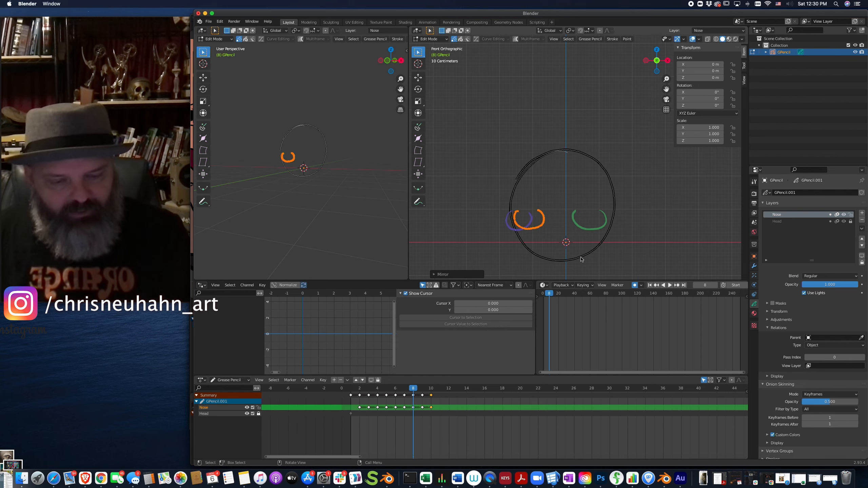
pyautogui.press('g')
pyautogui.press('x')
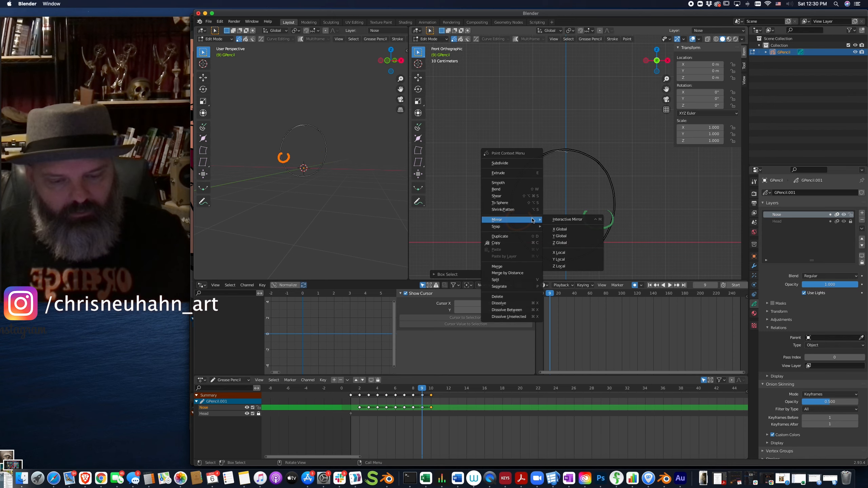
# Step: Mirror the frame 9 nose across local X and move it along X to the opposite edge of the head
pyautogui.click(569, 253)
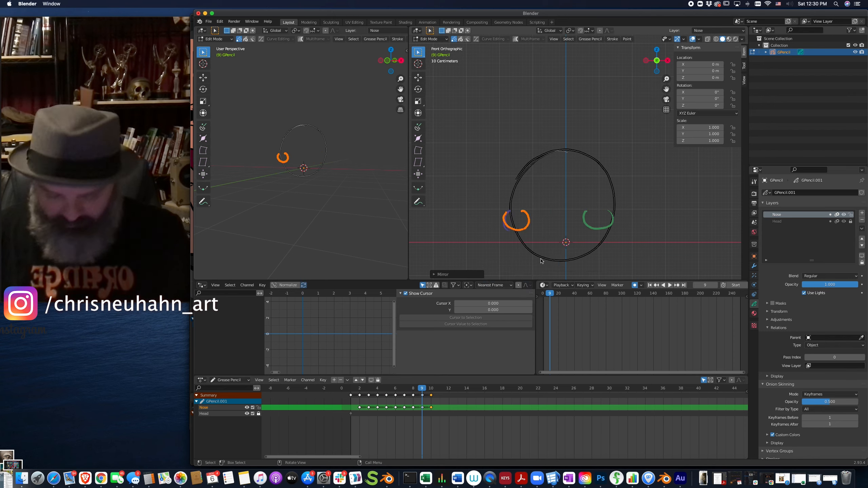
pyautogui.press('g')
pyautogui.press('x')
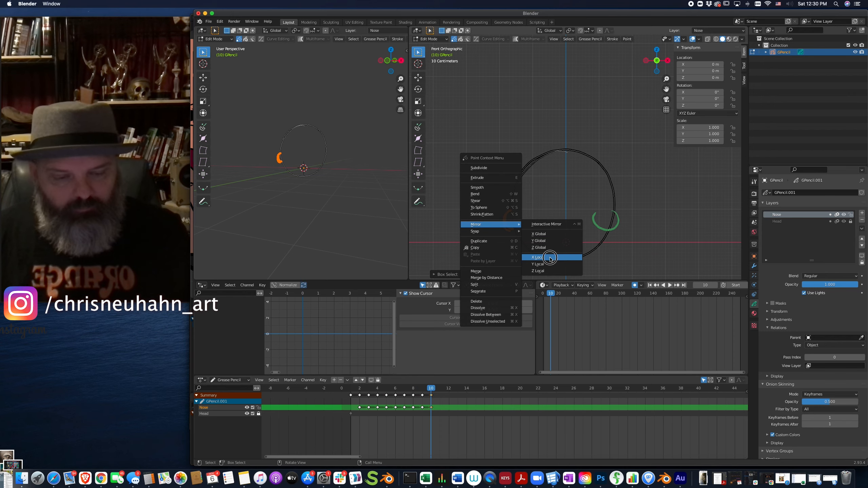
# Step: Mirror the frame 10 profile nose across local X and move it about 3.4 m along X to the opposite head outline
pyautogui.click(549, 257)
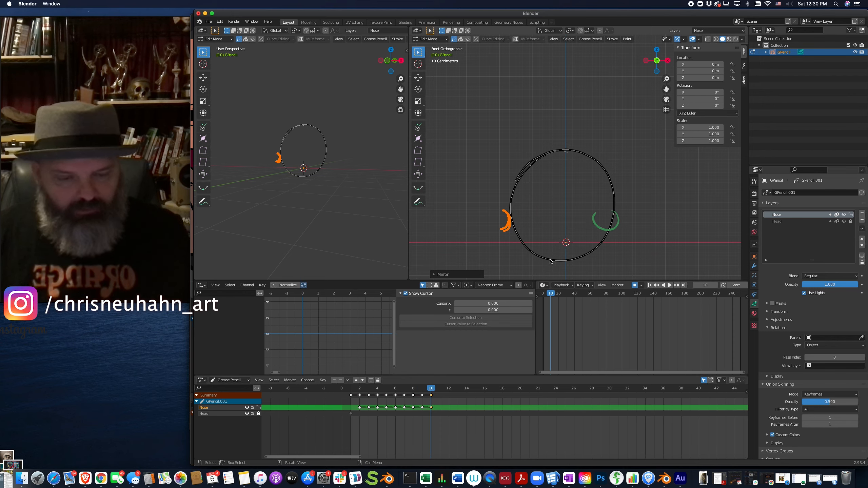
pyautogui.press('g')
pyautogui.press('x')
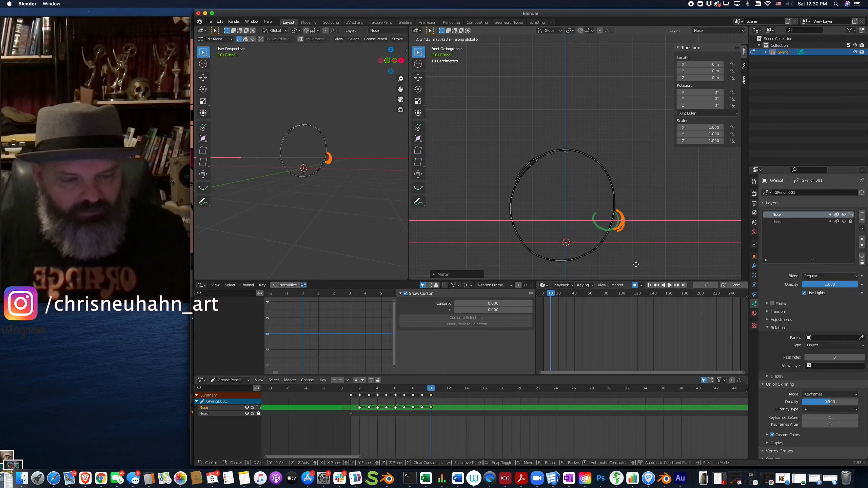
pyautogui.click(634, 266)
# Step: Nudge the frame 7 nose slightly along X toward the face's center and check the turn across the frames
pyautogui.moveTo(435, 390)
pyautogui.mouseDown()
pyautogui.moveTo(396, 396)
pyautogui.moveTo(406, 398)
pyautogui.mouseUp()
pyautogui.press('g')
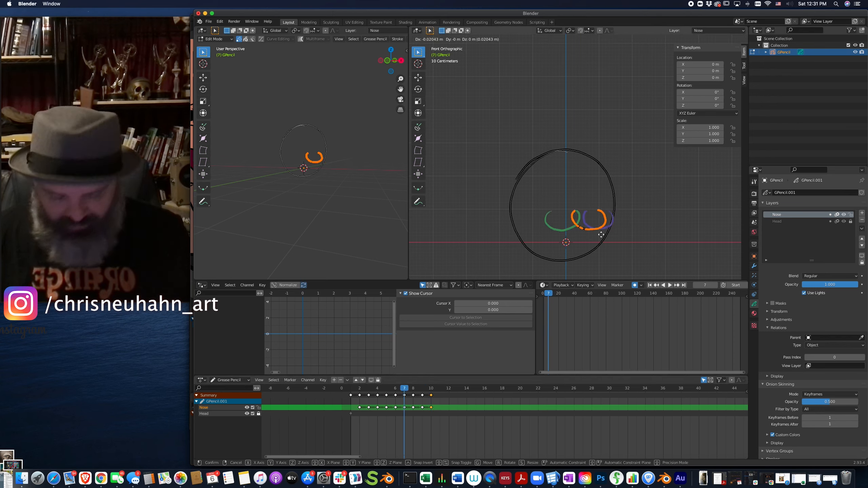
pyautogui.press('x')
pyautogui.click(597, 236)
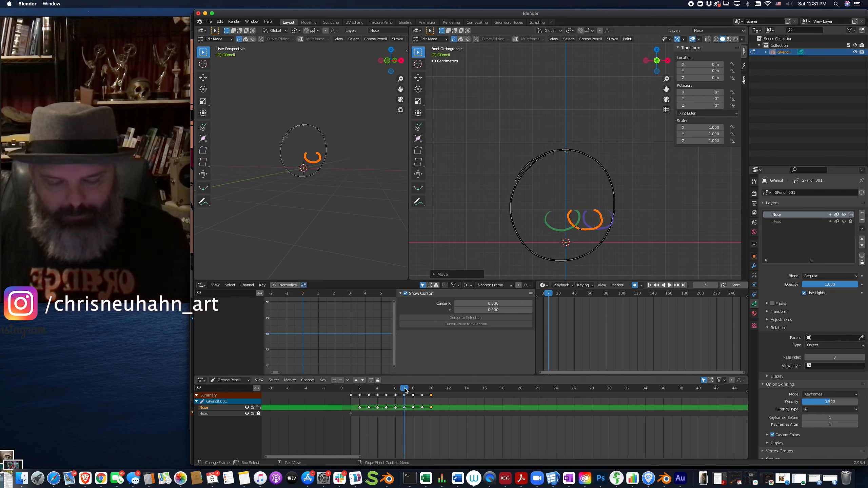
pyautogui.press('space')
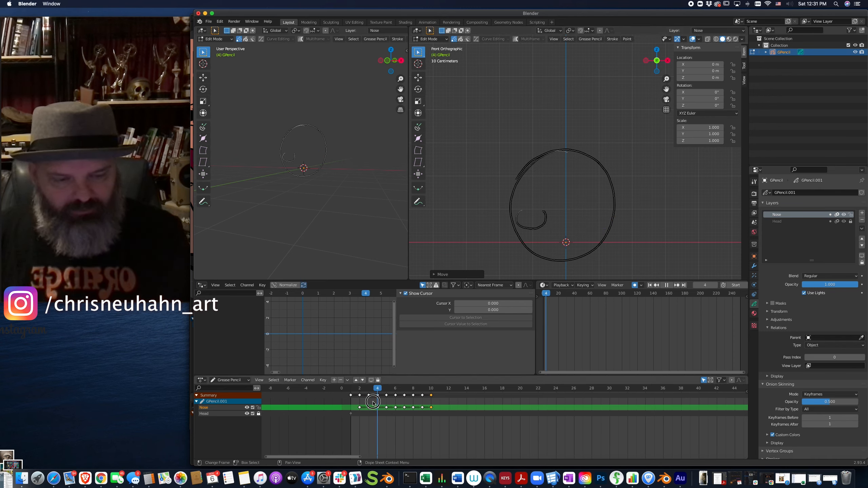
# Step: Switch the Grease Pencil object to Draw mode and turn off the onion skin overlay
pyautogui.press('space')
pyautogui.hotkey('ctrl', 'Tab')
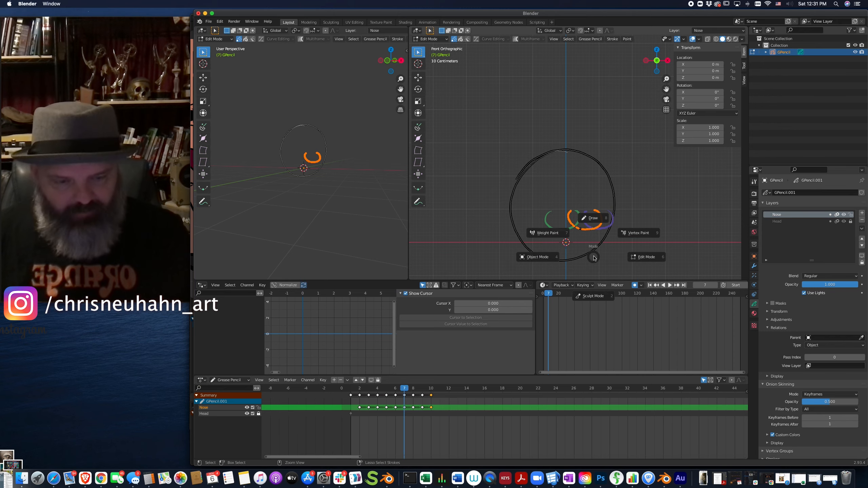
pyautogui.click(592, 221)
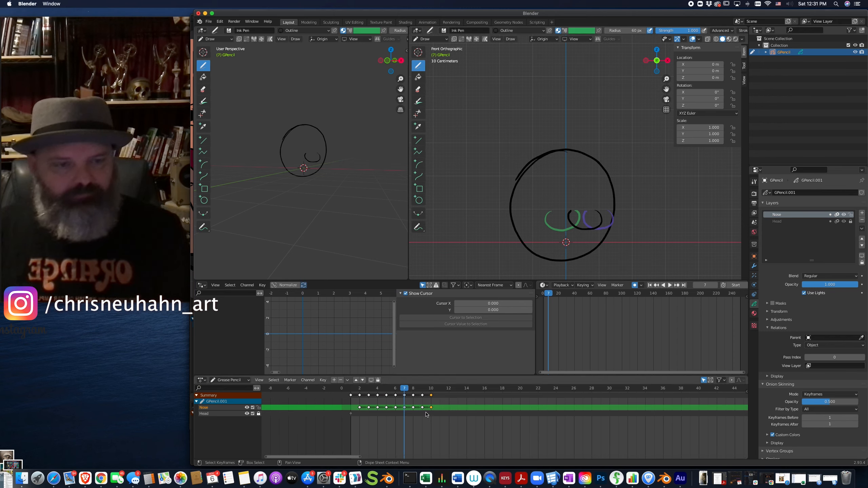
pyautogui.click(699, 39)
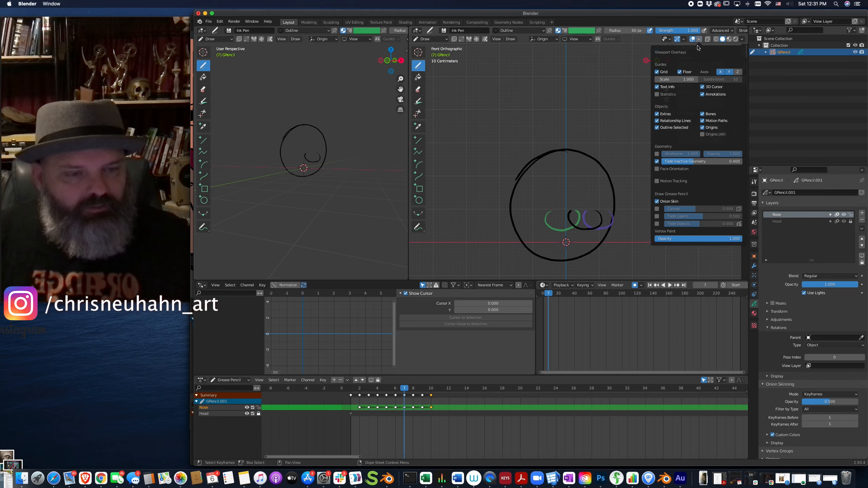
pyautogui.click(657, 202)
# Step: Review the nose turn across the frames and put blank Nose layer keyframes at frames 11 and 1
pyautogui.press('space')
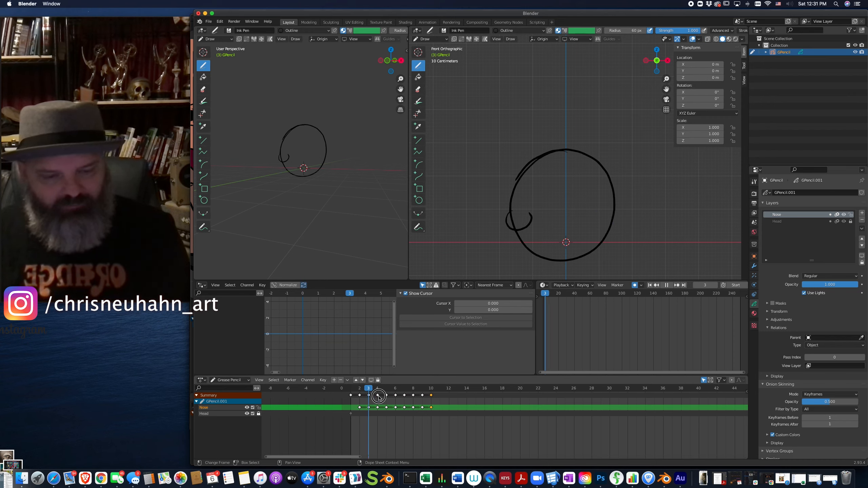
pyautogui.moveTo(368, 406)
pyautogui.mouseDown()
pyautogui.moveTo(426, 407)
pyautogui.moveTo(349, 412)
pyautogui.moveTo(440, 424)
pyautogui.mouseUp()
pyautogui.press('space')
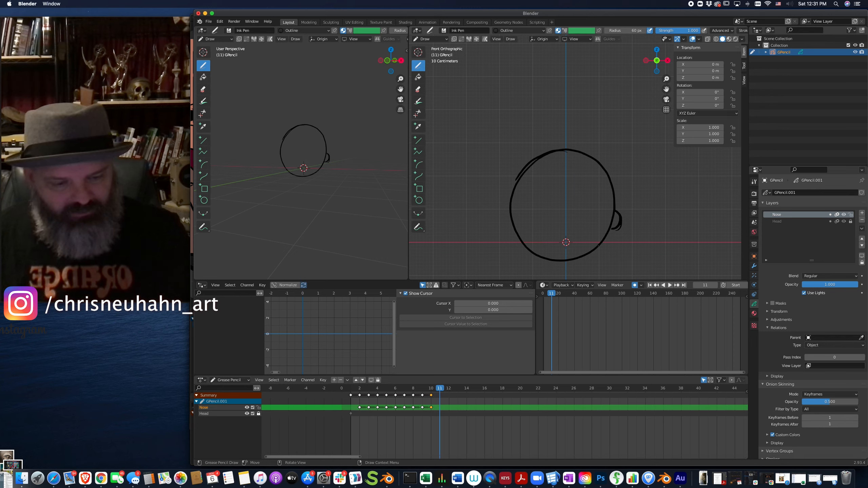
pyautogui.click(598, 246)
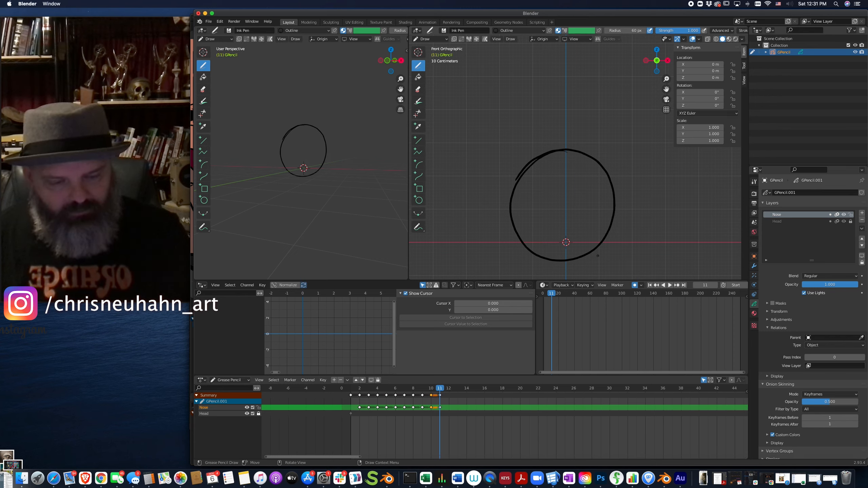
pyautogui.click(353, 391)
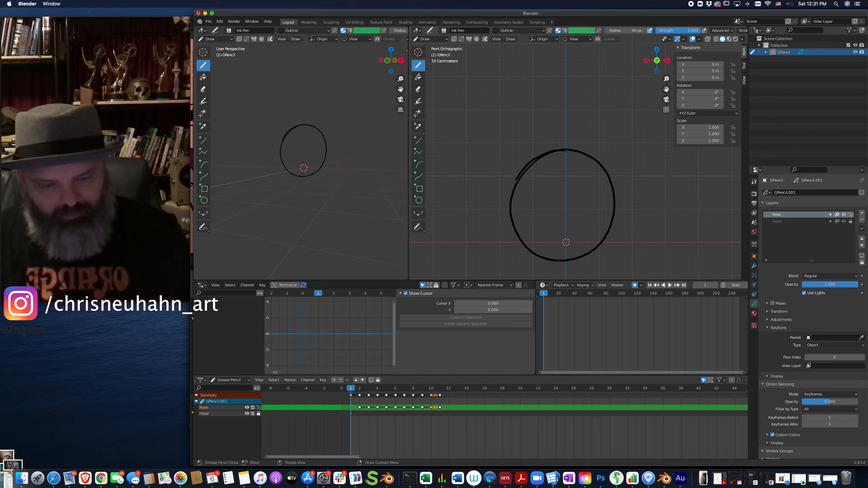
pyautogui.click(560, 261)
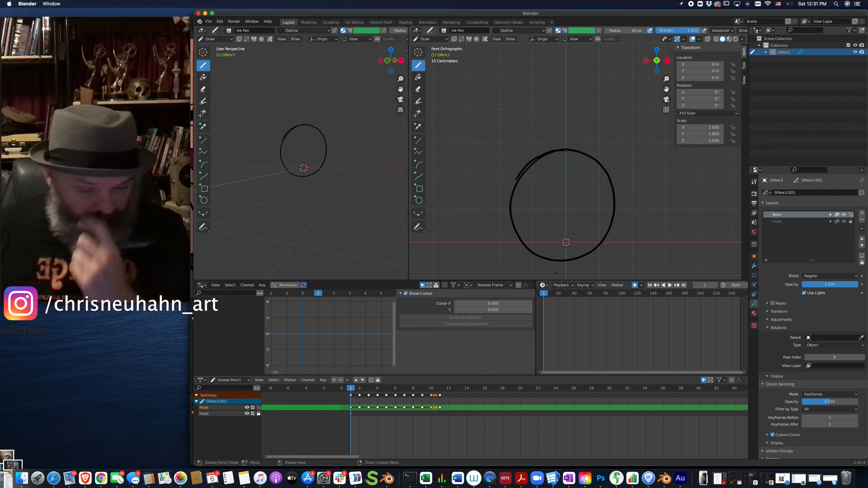
# Step: Go to frame 6, switch to Object mode and add an armature at the origin
pyautogui.moveTo(350, 389)
pyautogui.mouseDown()
pyautogui.moveTo(412, 390)
pyautogui.moveTo(394, 391)
pyautogui.mouseUp()
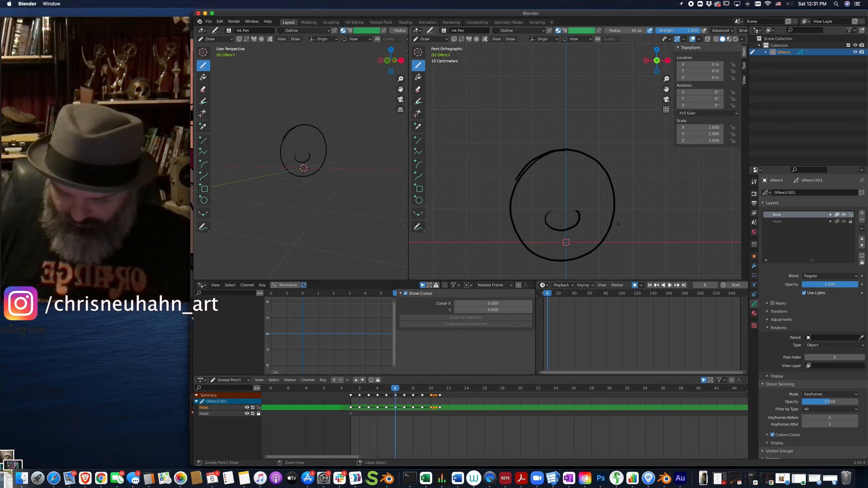
pyautogui.hotkey('ctrl', 'Tab')
pyautogui.click(563, 226)
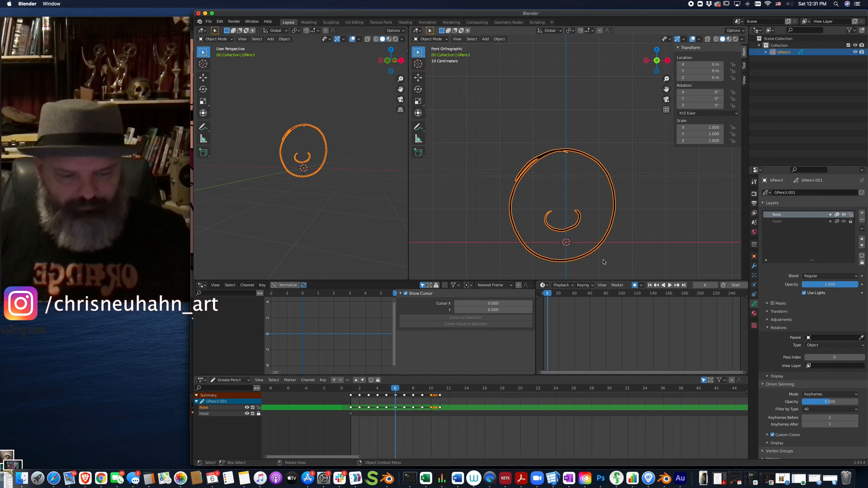
pyautogui.hotkey('shift', 'a')
pyautogui.moveTo(605, 253)
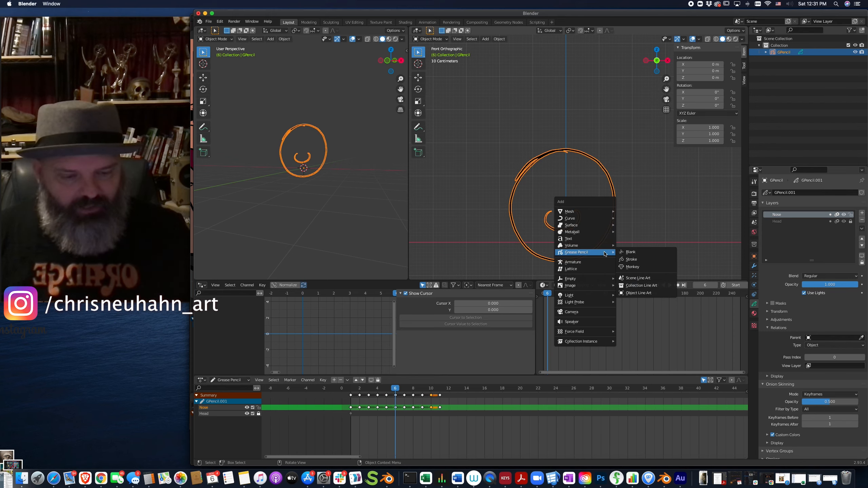
pyautogui.click(594, 261)
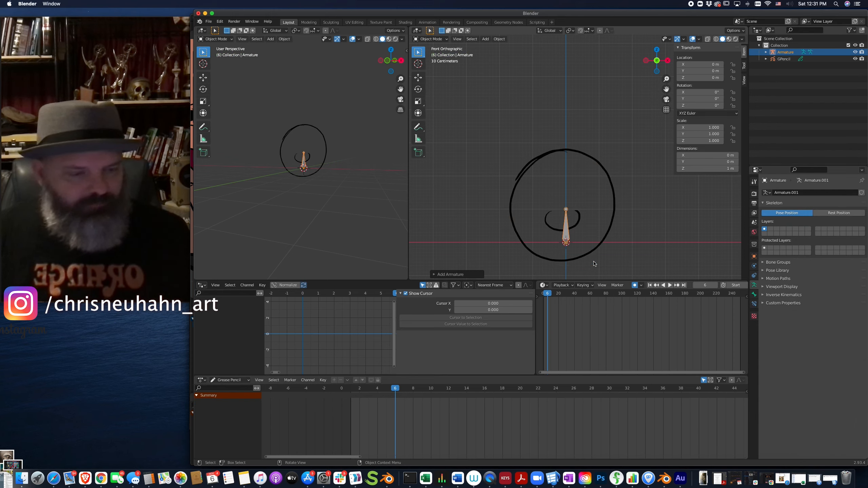
# Step: In Edit mode, move the armature's original bone to the last lower-row slot of the first bone layer block
pyautogui.press('Tab')
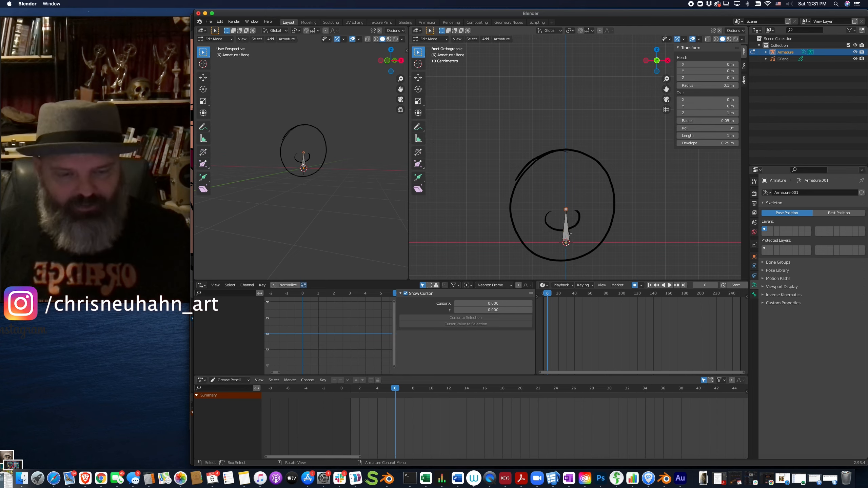
pyautogui.click(565, 235)
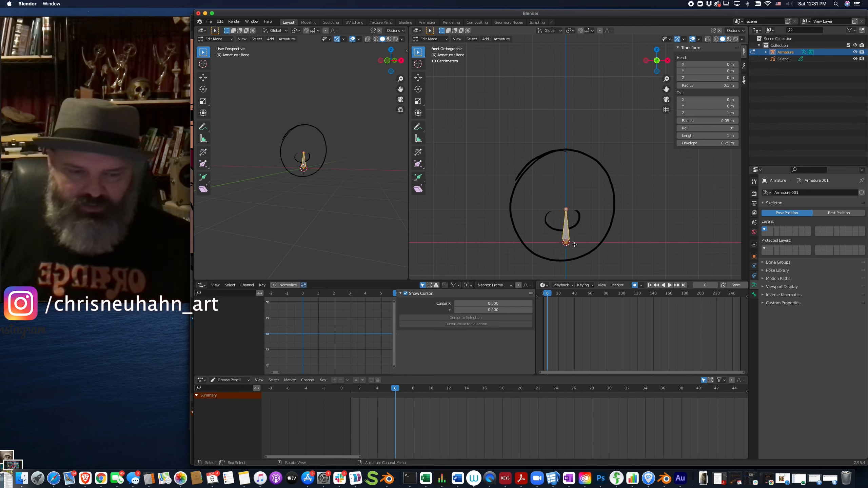
pyautogui.click(506, 41)
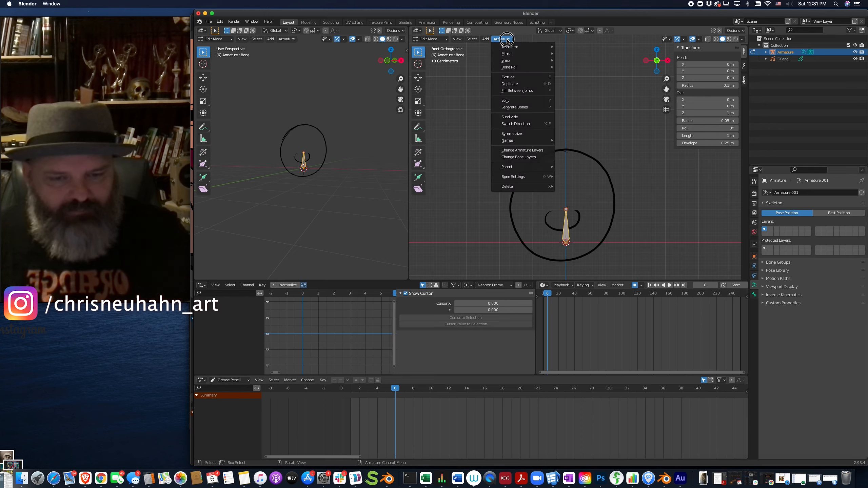
pyautogui.click(534, 158)
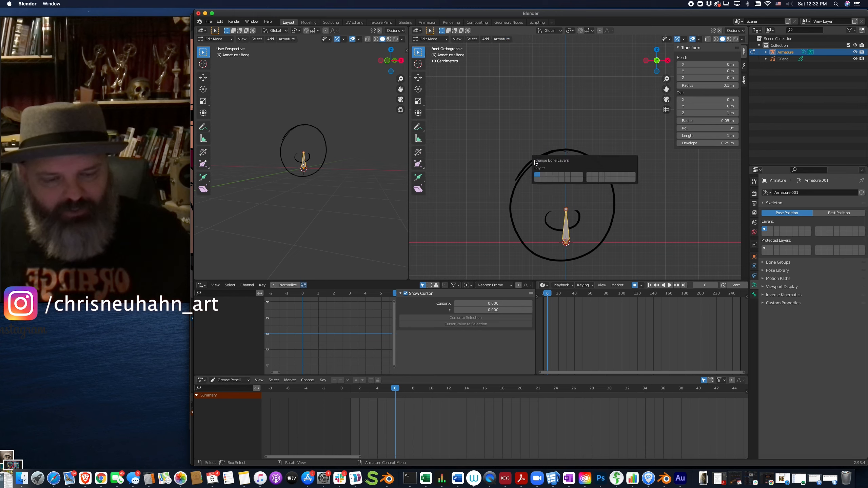
pyautogui.click(580, 179)
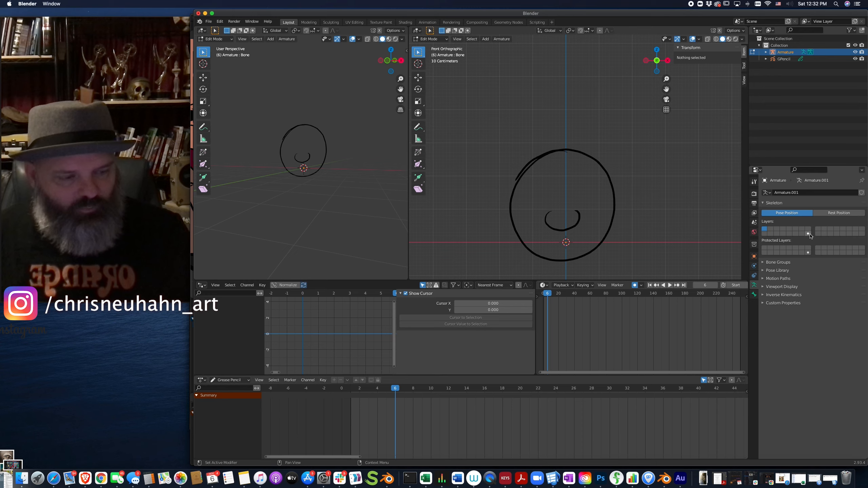
# Step: Add a new bone and move it beside the head, about 3 m along X and 2 m along Z
pyautogui.hotkey('shift', 'a')
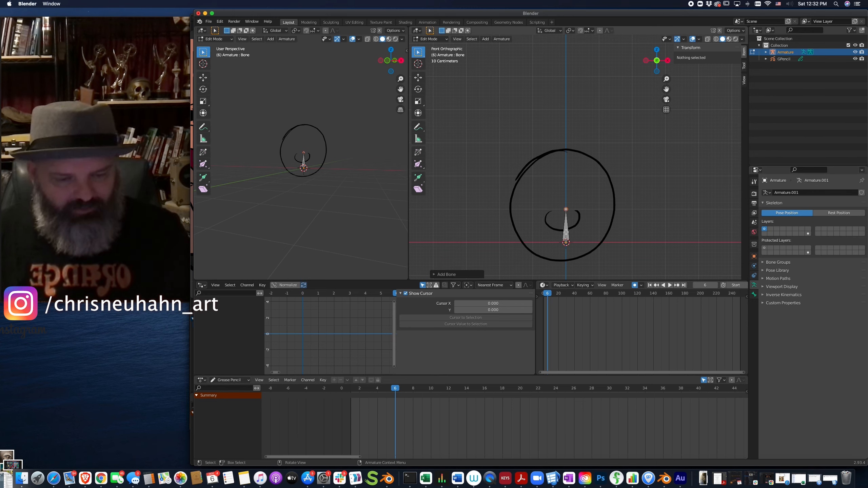
pyautogui.click(566, 232)
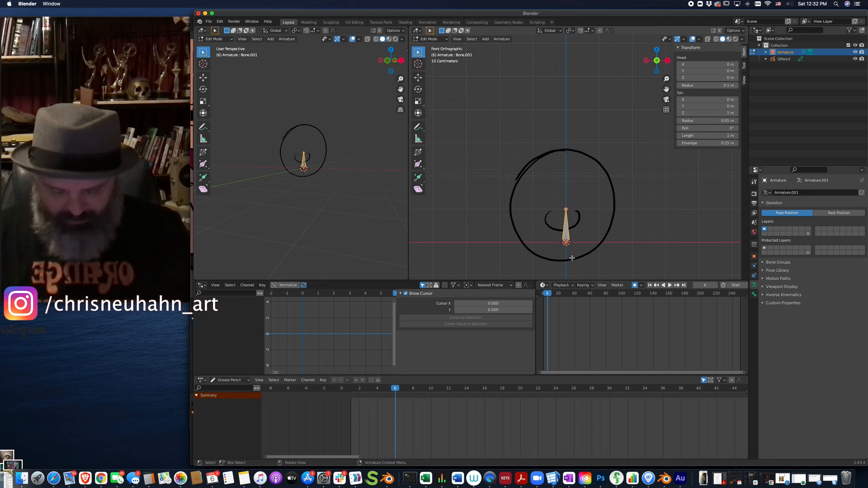
pyautogui.press('g')
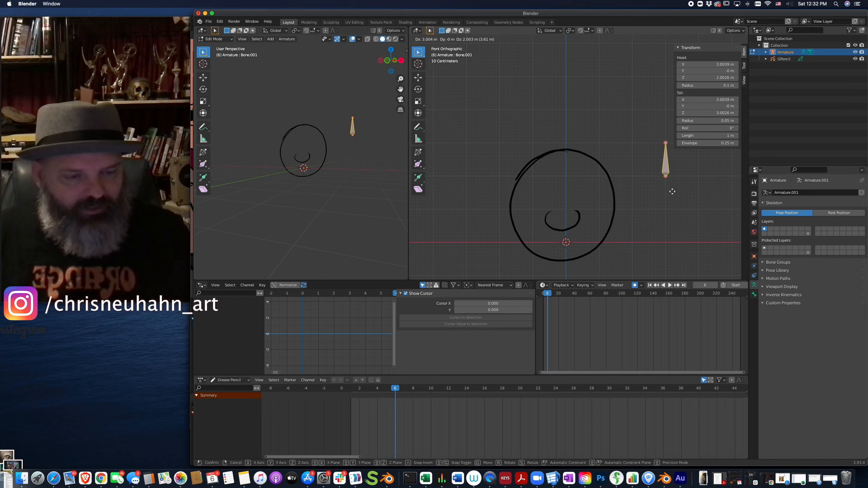
pyautogui.click(669, 198)
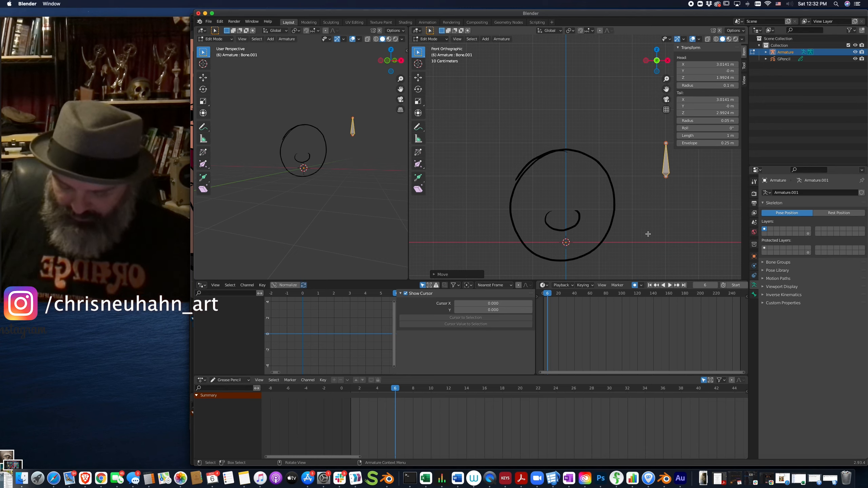
# Step: Switch the armature to Pose mode and rename the new bone CTRL_Head_Turn
pyautogui.hotkey('ctrl', 'Tab')
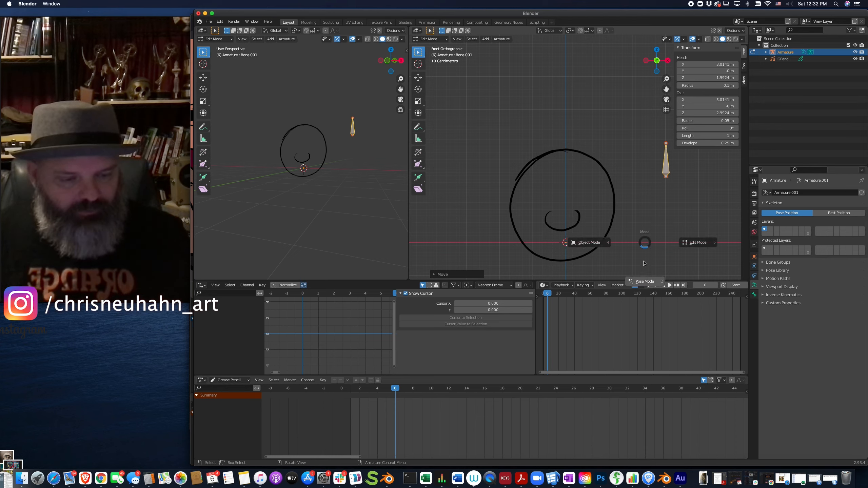
pyautogui.click(646, 282)
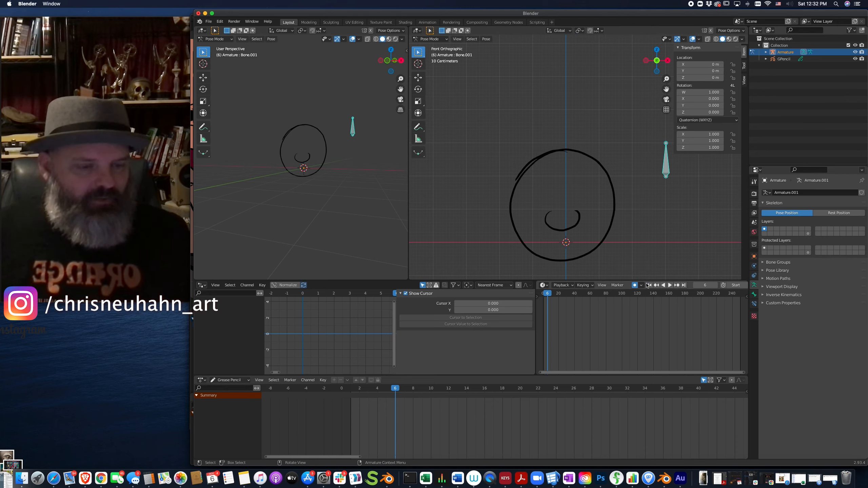
pyautogui.click(754, 294)
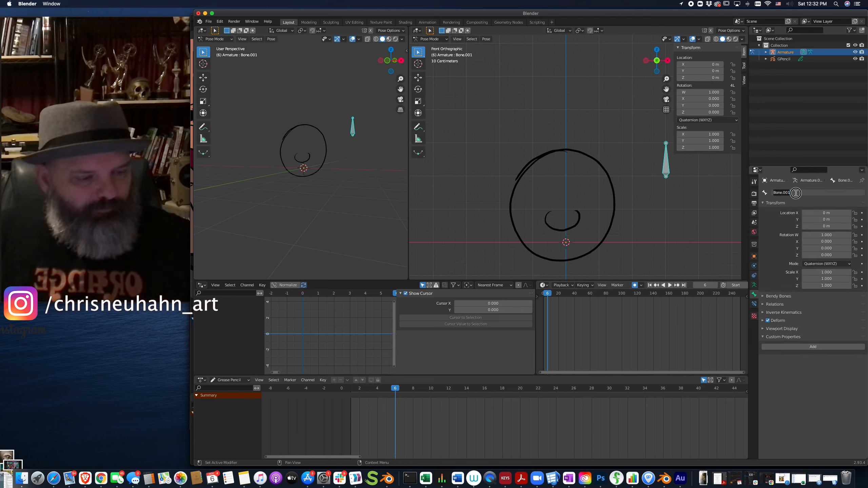
pyautogui.write('c')
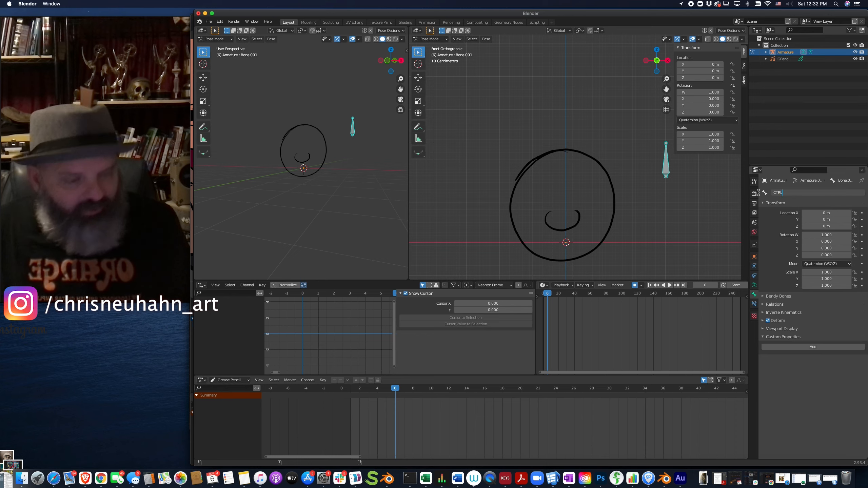
pyautogui.write('TRL_H')
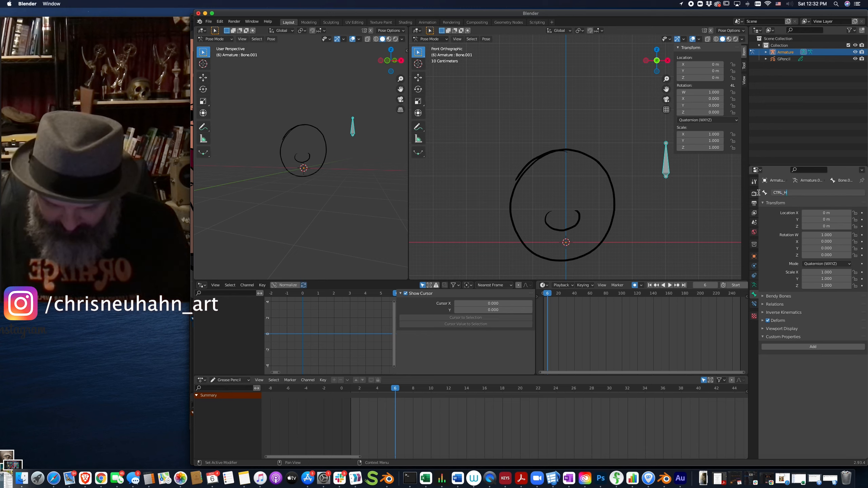
pyautogui.write('_Turn')
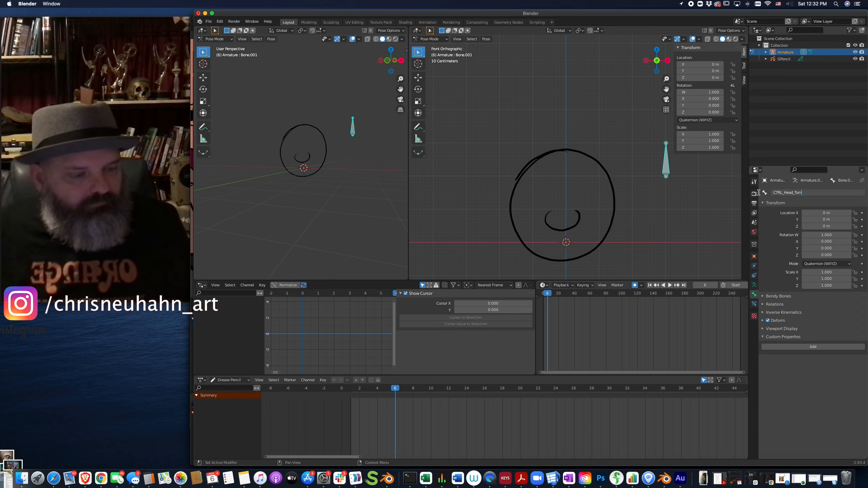
pyautogui.press('Return')
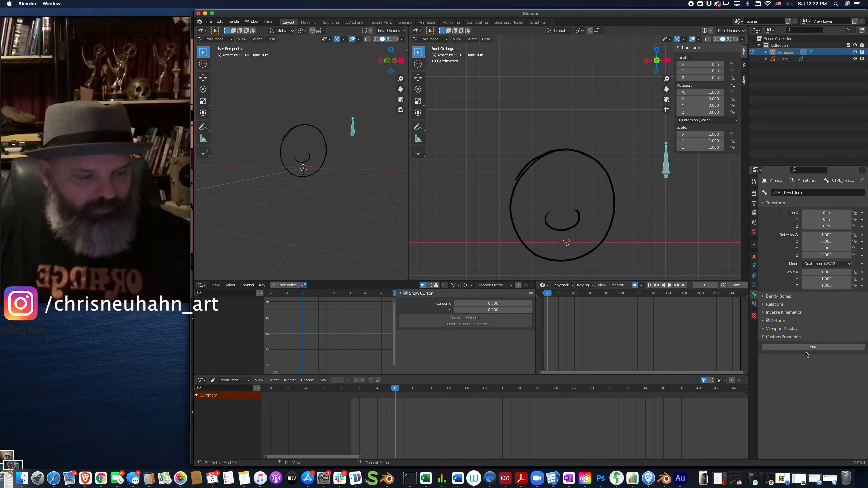
# Step: Add a custom property to the CTRL_Head_Turn bone and name it Drawing_Indexer
pyautogui.click(816, 348)
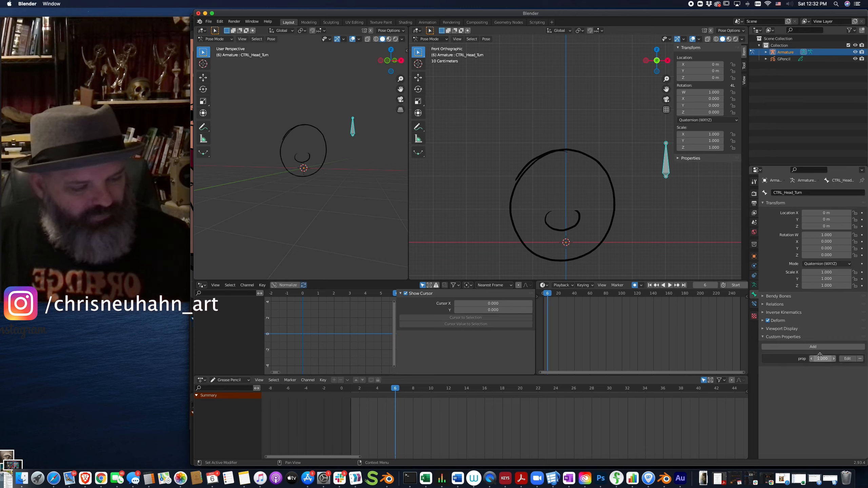
pyautogui.click(848, 360)
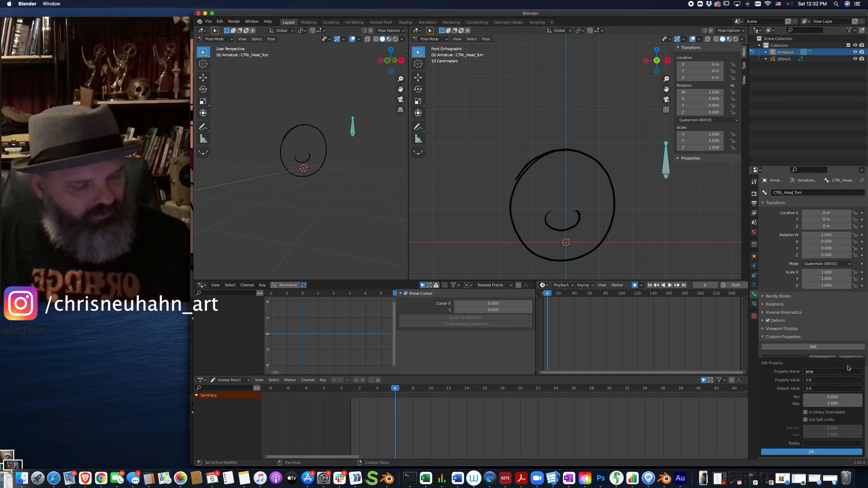
pyautogui.click(813, 372)
pyautogui.write('D')
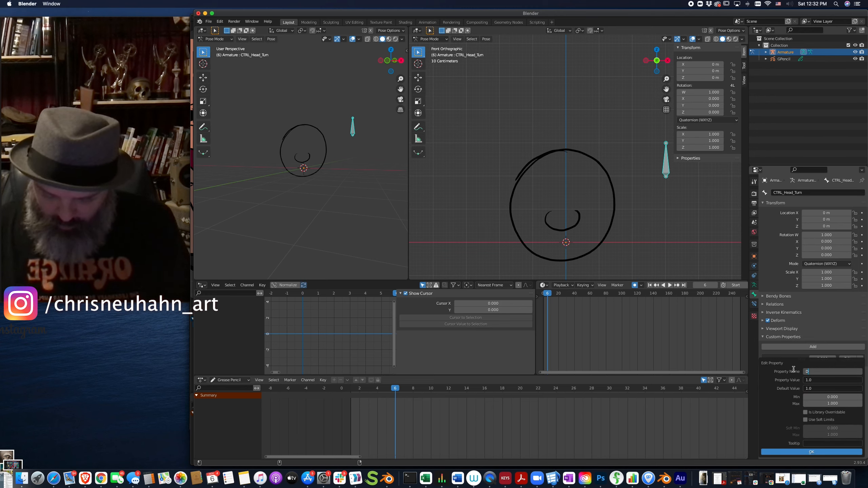
pyautogui.write('rawing_Indexer')
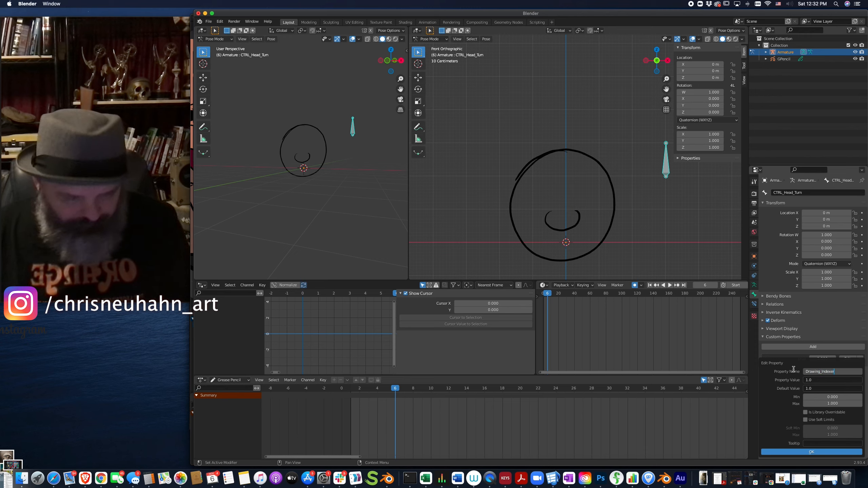
# Step: Set the Drawing_Indexer property's value and default to 0, its minimum to -10 and its maximum to 10
pyautogui.press('Tab')
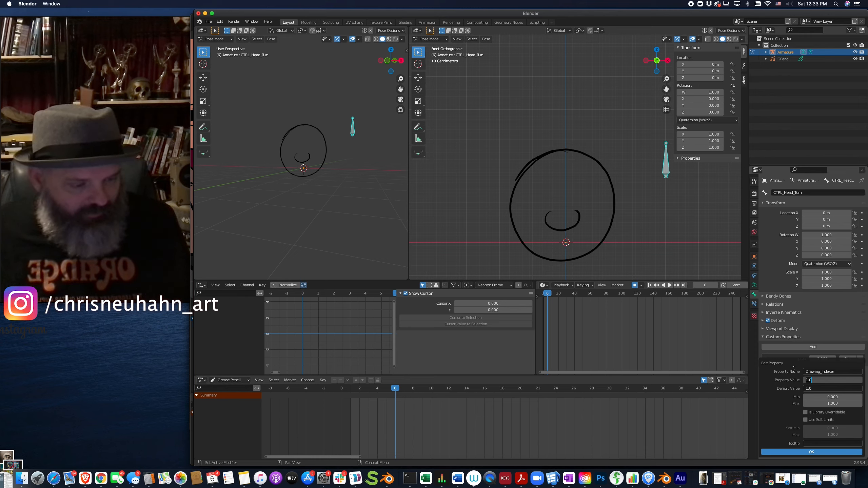
pyautogui.write('0')
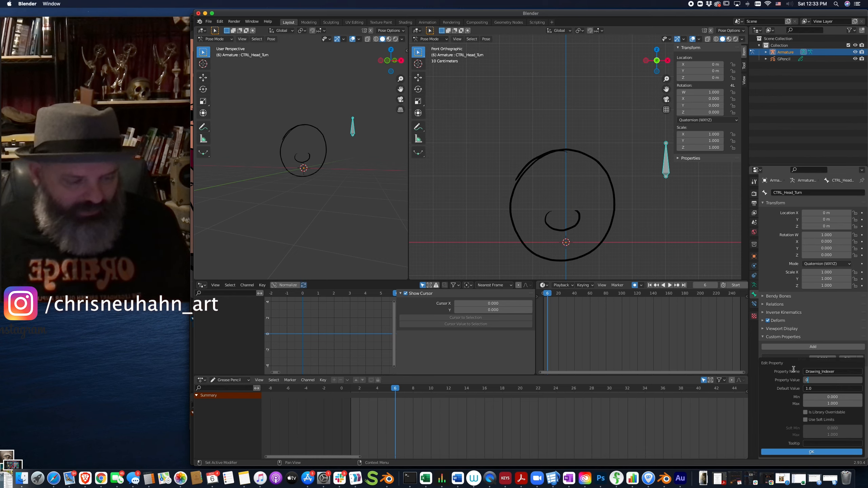
pyautogui.press('Tab')
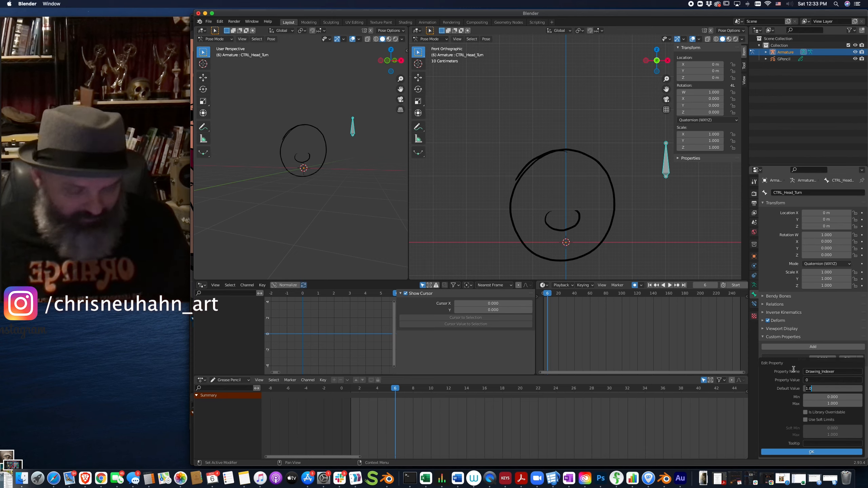
pyautogui.write('0')
pyautogui.press('Tab')
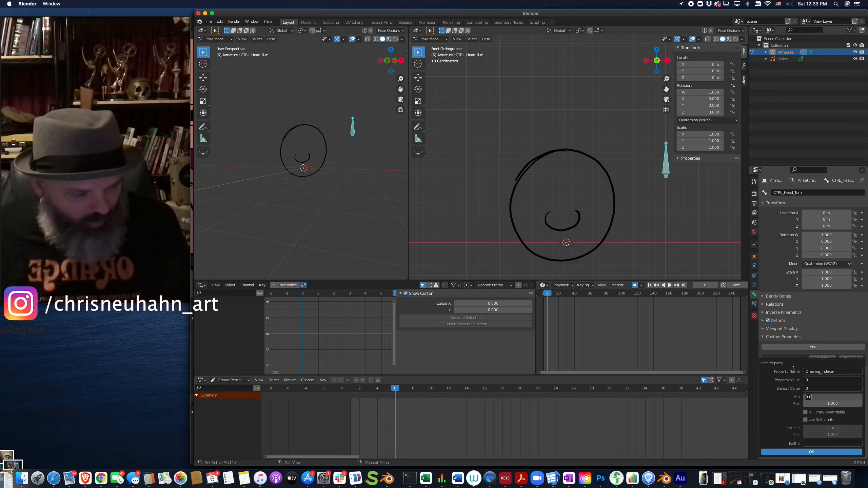
pyautogui.press('BackSpace')
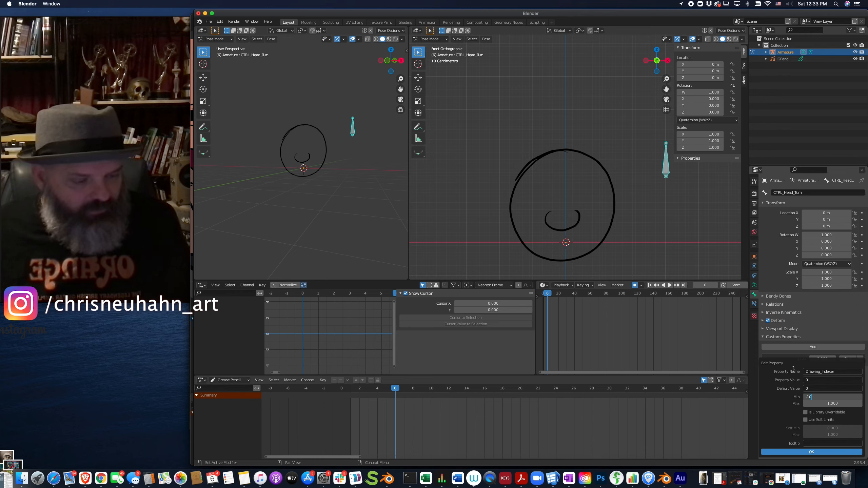
pyautogui.write('-10')
pyautogui.press('Tab')
pyautogui.press('BackSpace')
pyautogui.press('BackSpace')
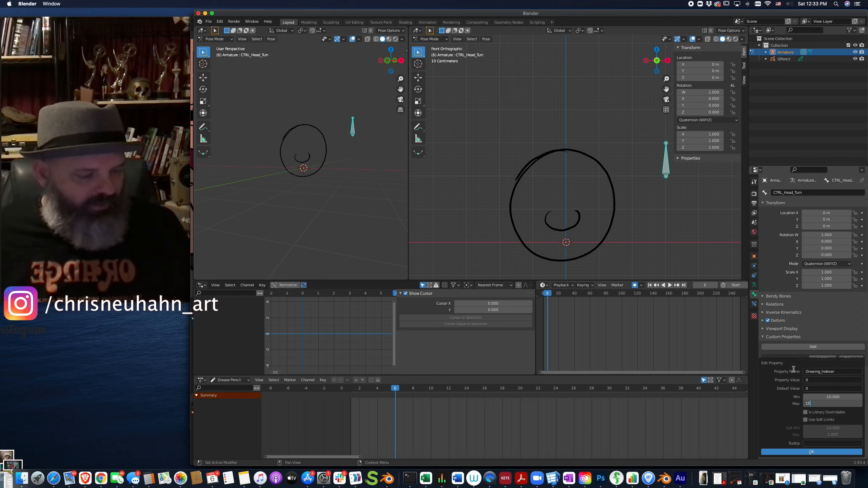
pyautogui.click(814, 452)
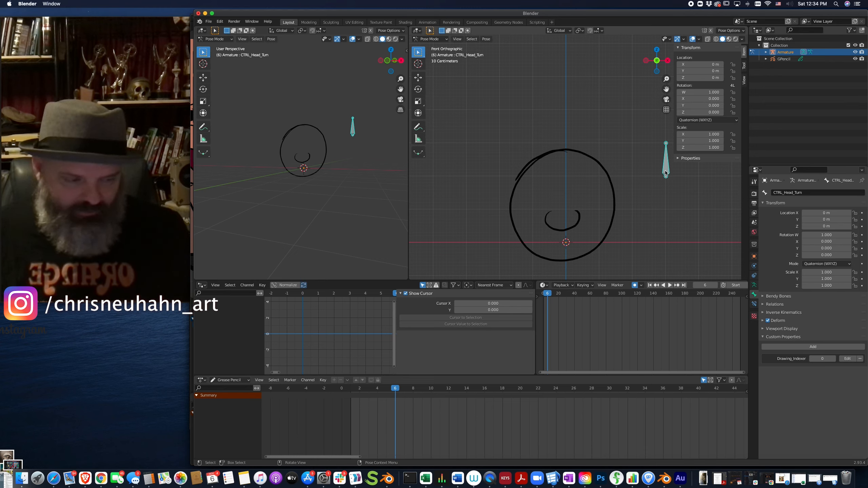
# Step: Copy the bone's X location as a new driver, paste it onto Drawing_Indexer, and test it with a cancelled bone move
pyautogui.rightClick(829, 213)
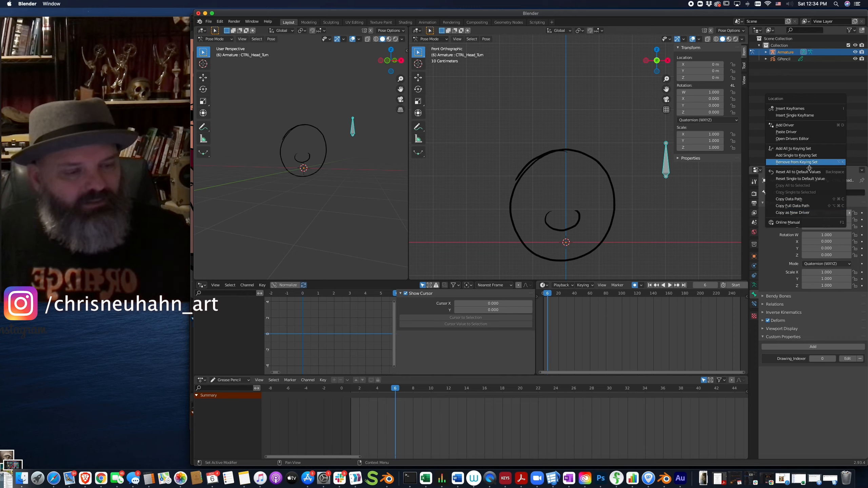
pyautogui.click(812, 213)
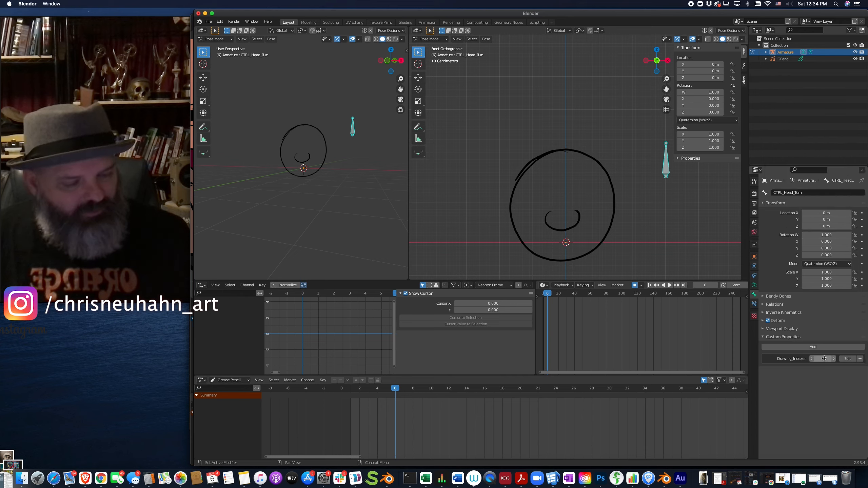
pyautogui.rightClick(824, 359)
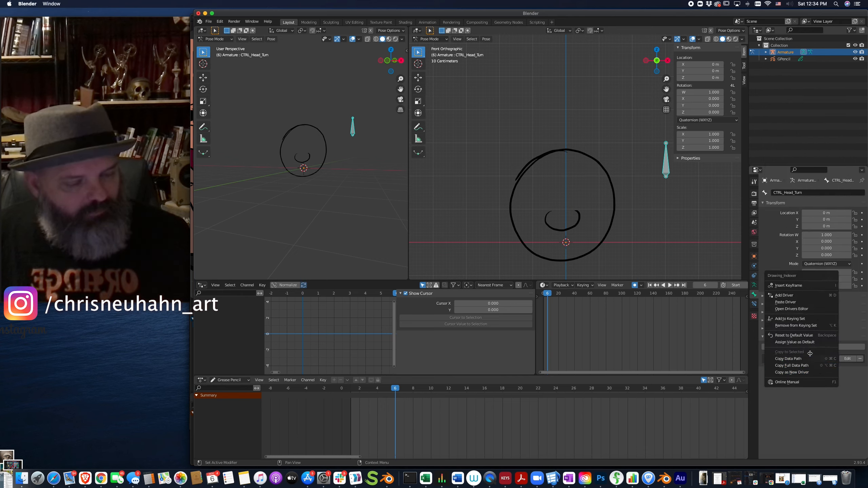
pyautogui.click(800, 301)
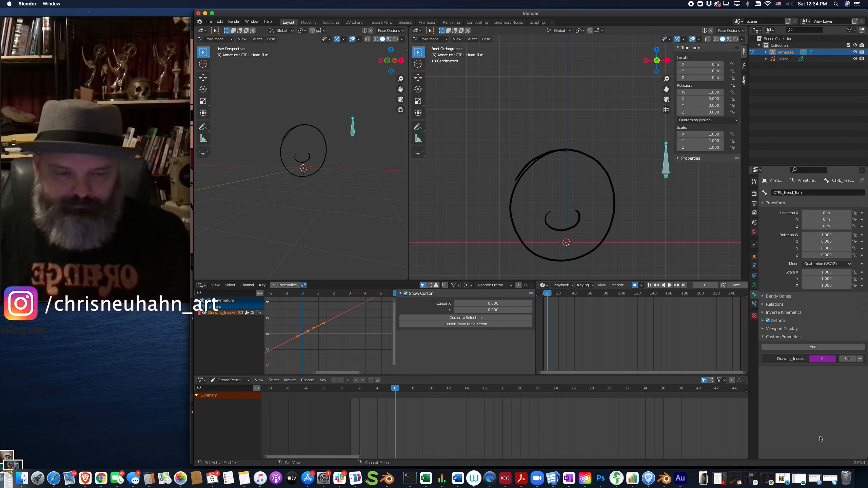
pyautogui.press('g')
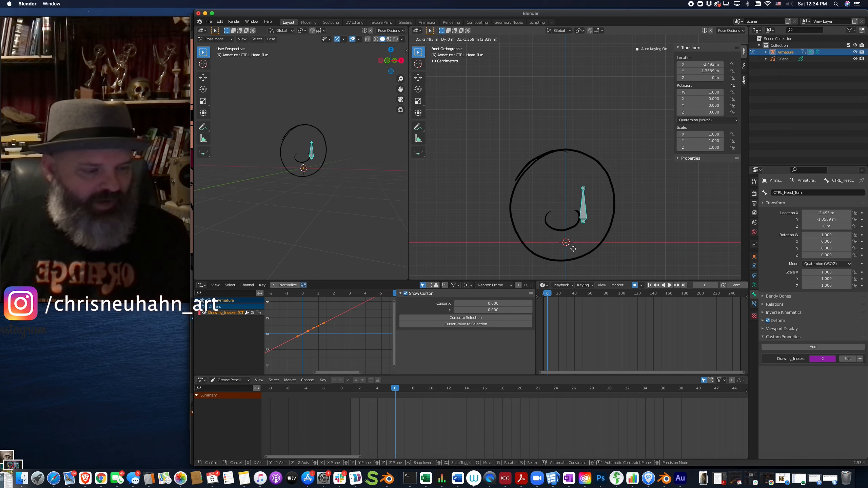
pyautogui.rightClick(633, 216)
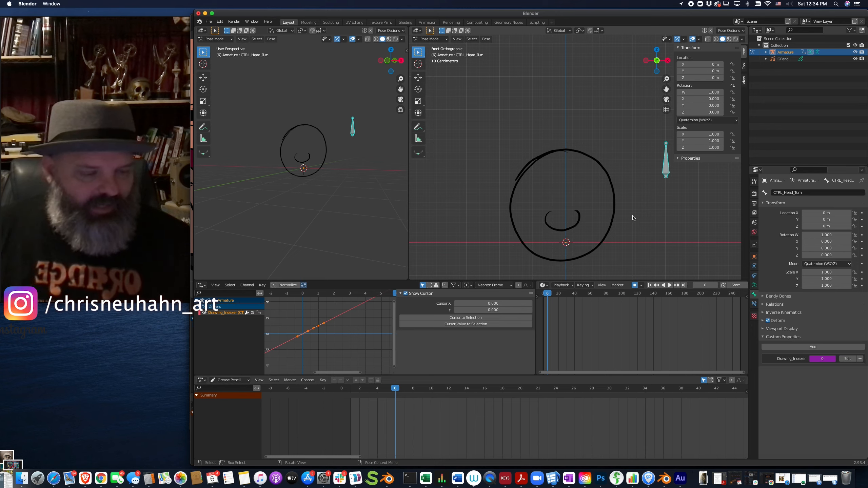
# Step: Add a Limit Location constraint to the bone with all minimum and maximum axes and Affect Transform enabled, in Local Space
pyautogui.click(755, 304)
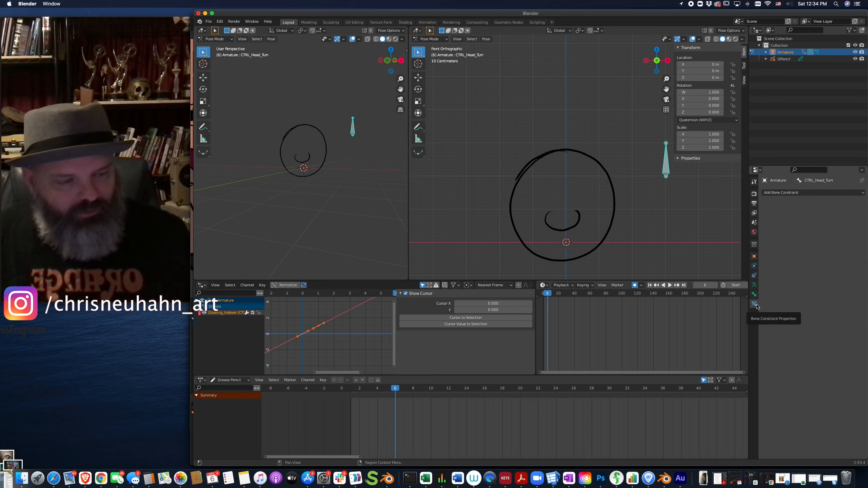
pyautogui.click(801, 194)
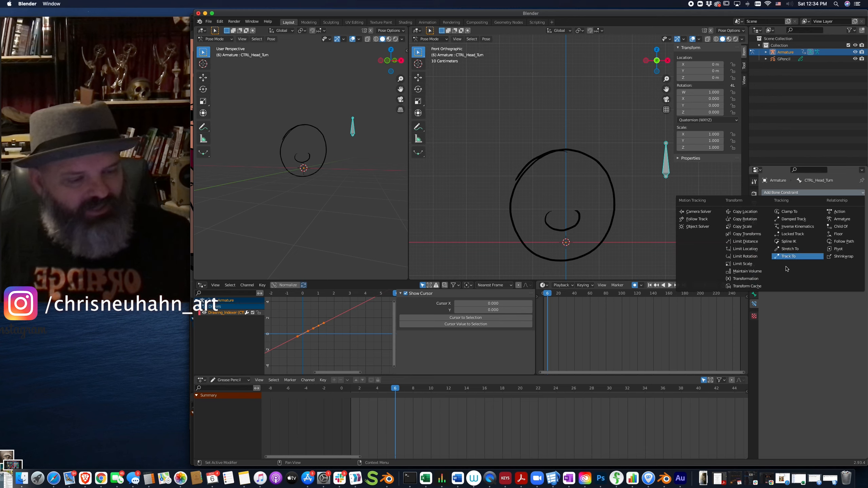
pyautogui.click(754, 249)
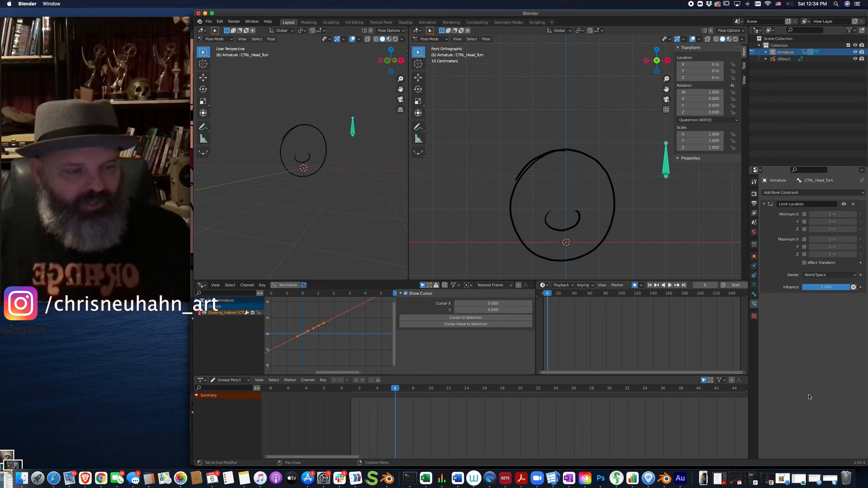
pyautogui.moveTo(805, 215); pyautogui.dragTo(805, 264)
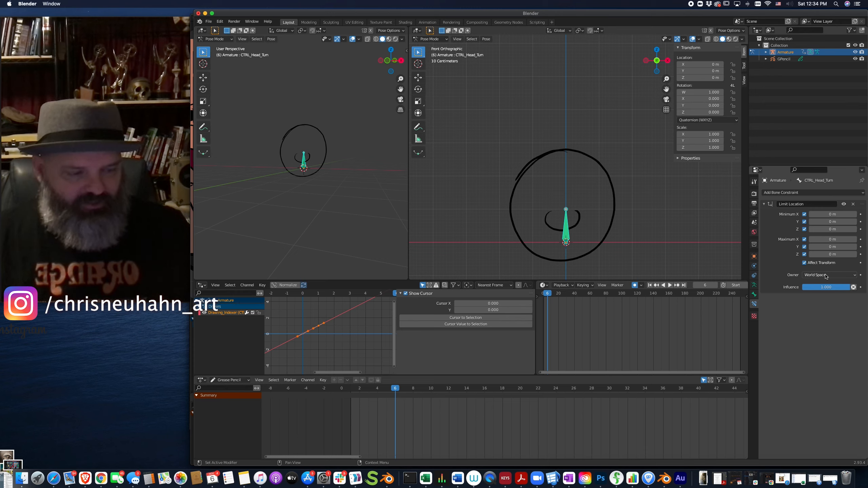
pyautogui.click(826, 276)
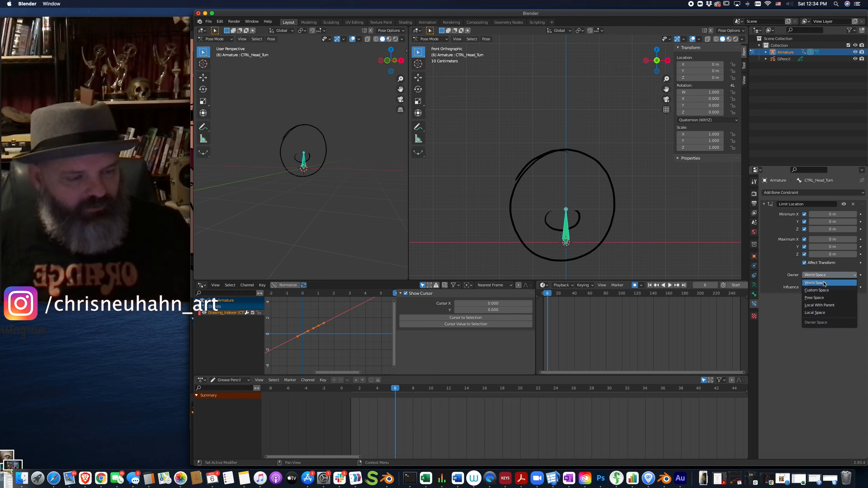
pyautogui.click(825, 313)
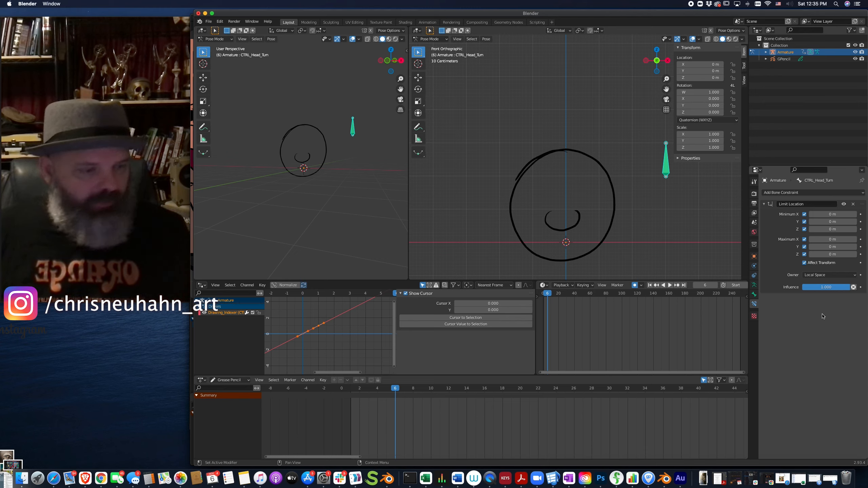
# Step: Set the Limit Location constraint's Minimum X to -1 m and Maximum X to 1 m
pyautogui.click(829, 214)
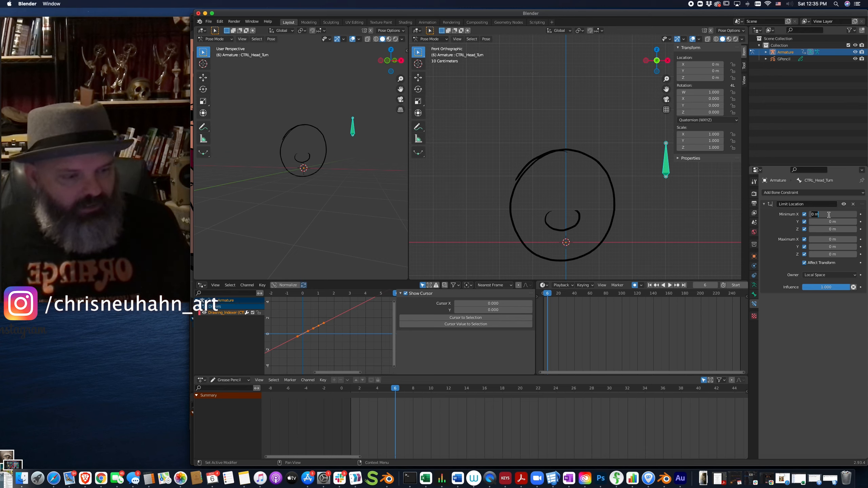
pyautogui.press('BackSpace')
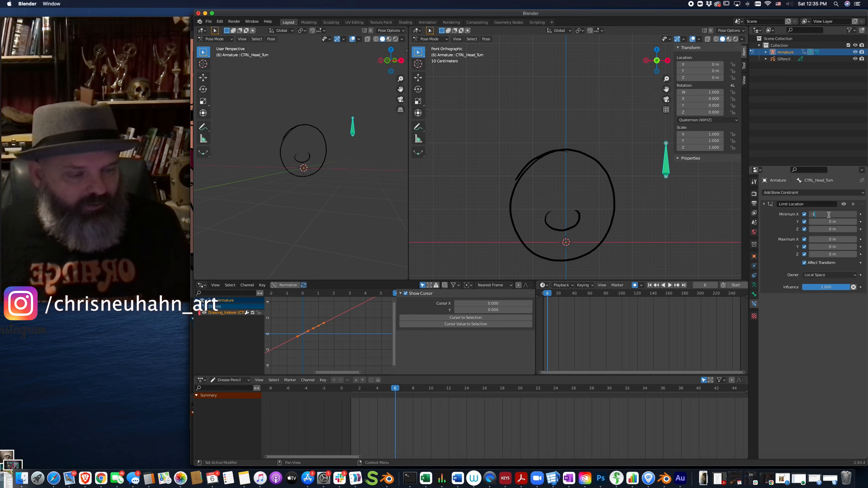
pyautogui.write('-1')
pyautogui.press('Tab')
pyautogui.press('Tab')
pyautogui.press('Tab')
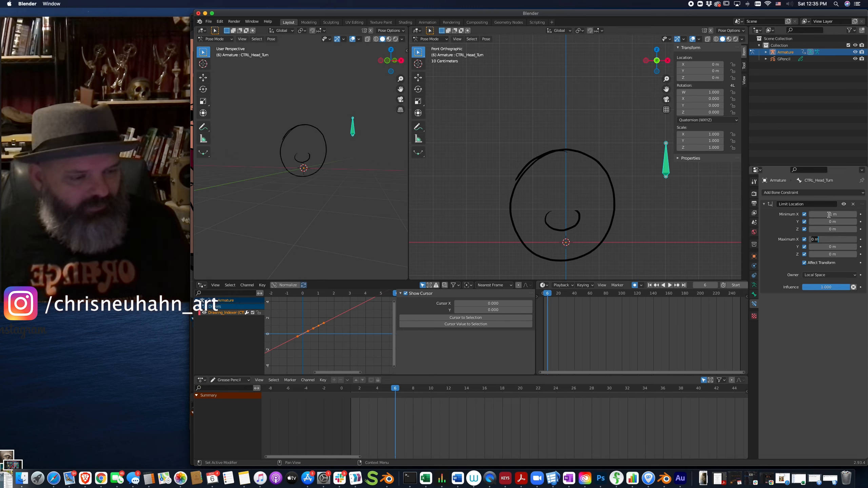
pyautogui.write('1')
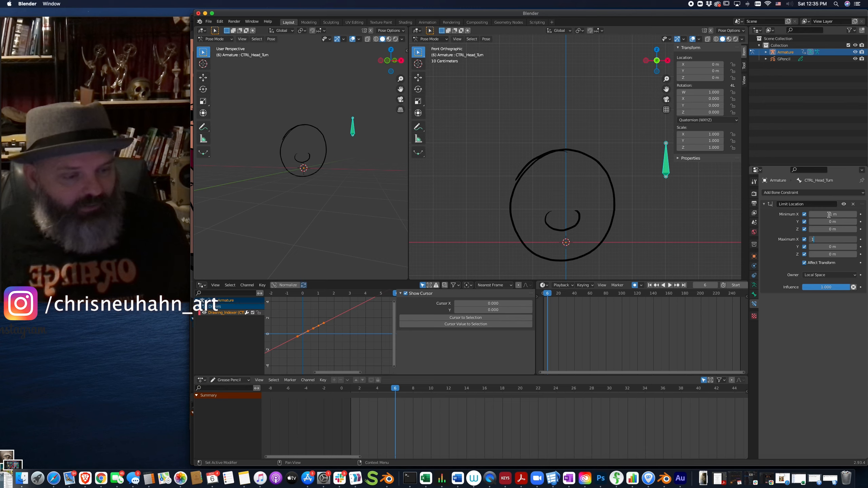
pyautogui.press('Return')
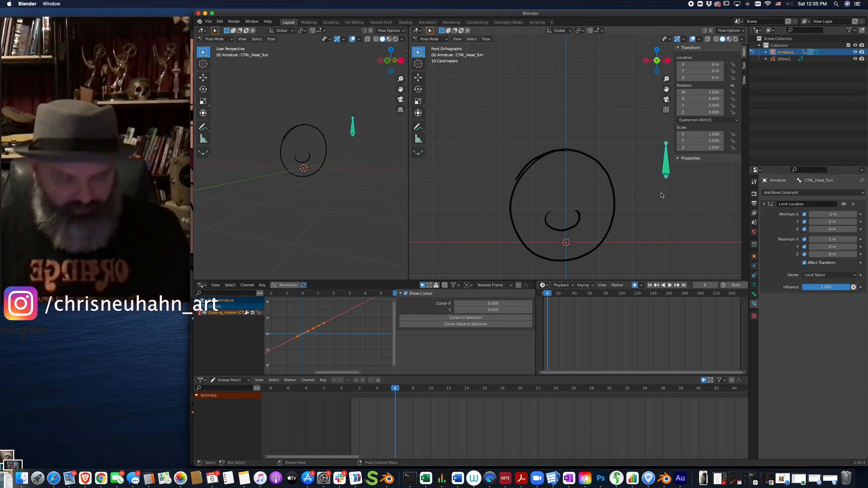
# Step: Test-move the constrained bone to check its travel limits and the Drawing_Indexer response, cancelling each move
pyautogui.press('g')
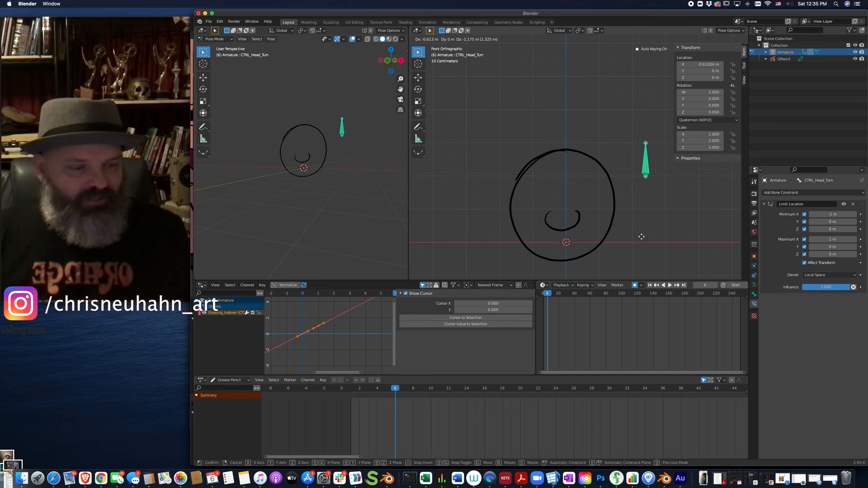
pyautogui.press('Escape')
pyautogui.click(754, 294)
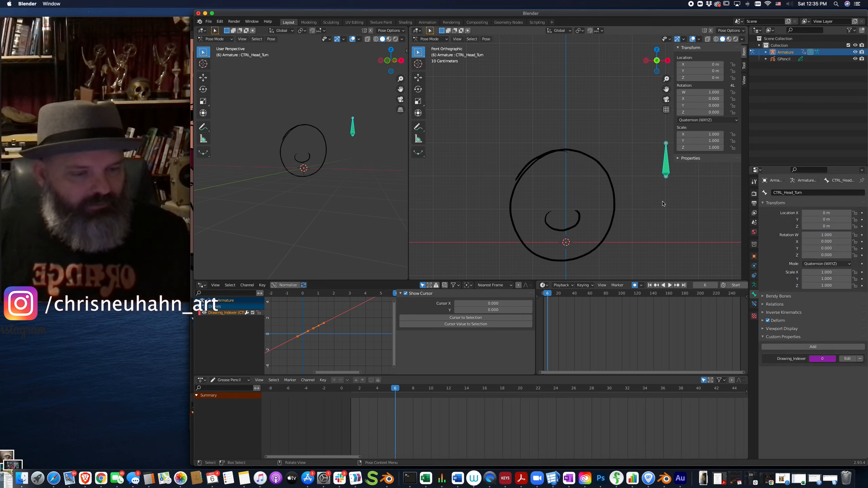
pyautogui.press('g')
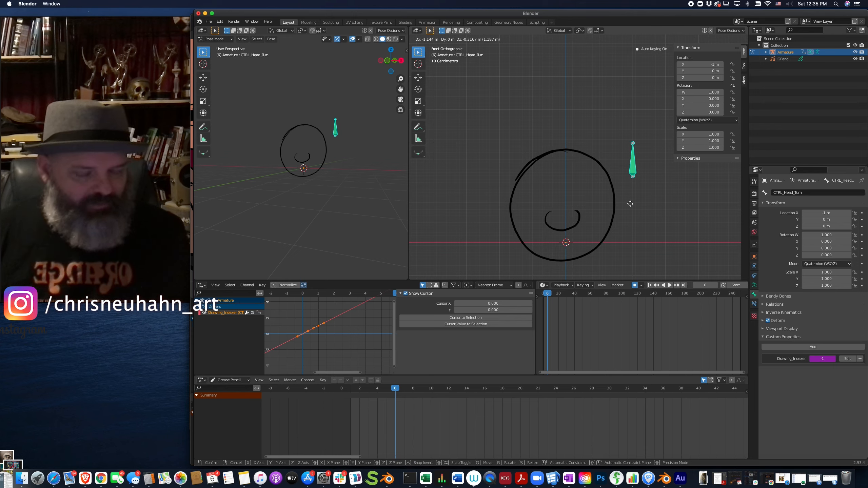
pyautogui.rightClick(679, 202)
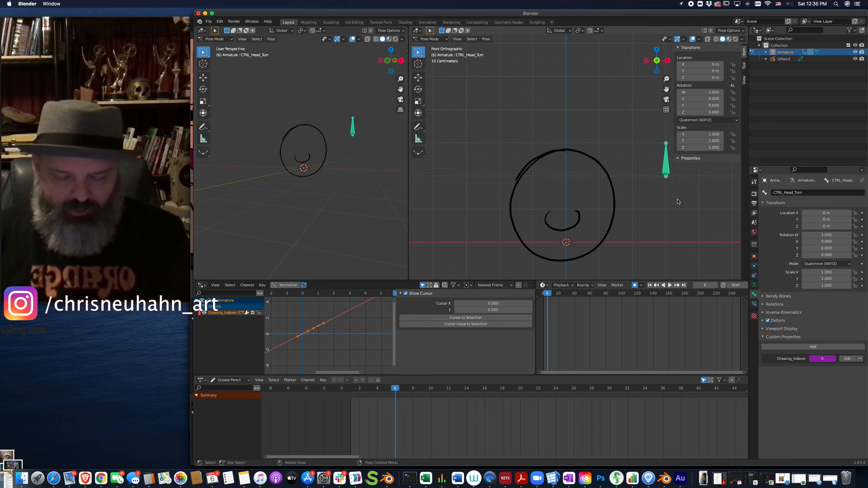
# Step: Show the Drawing_Indexer driver's settings in an enlarged Drivers editor and change the driver type to Scripted Expression
pyautogui.click(231, 314)
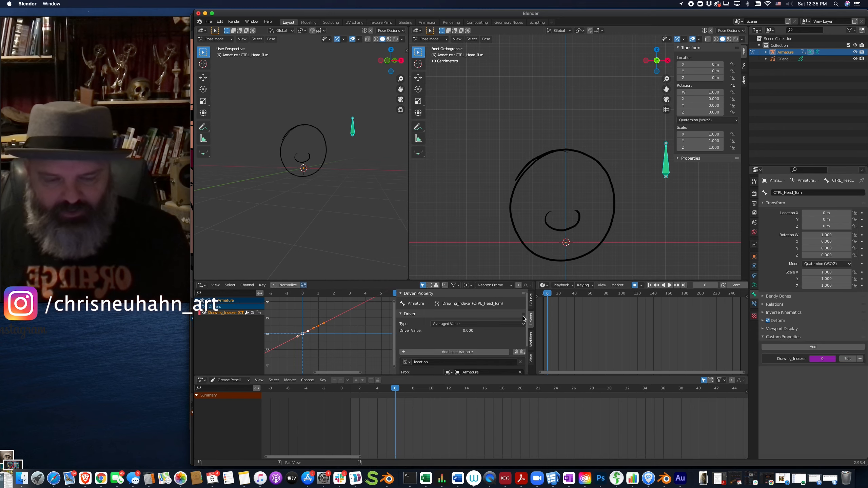
pyautogui.moveTo(508, 282); pyautogui.dragTo(510, 232)
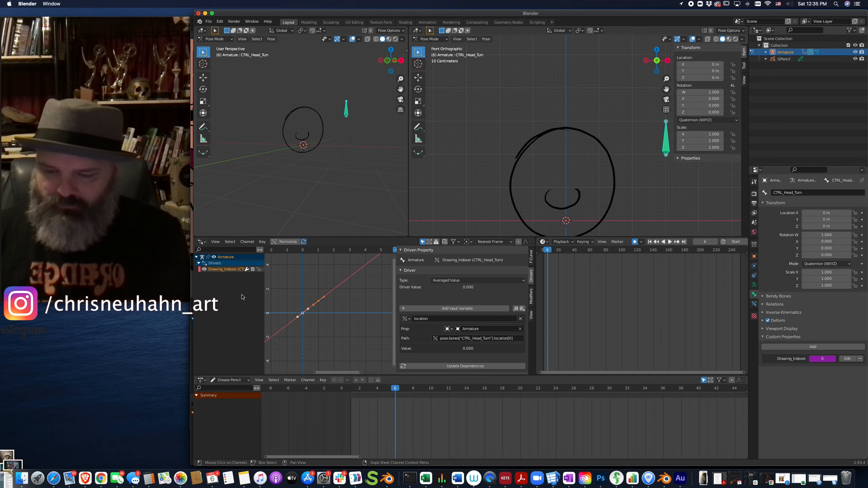
pyautogui.click(201, 241)
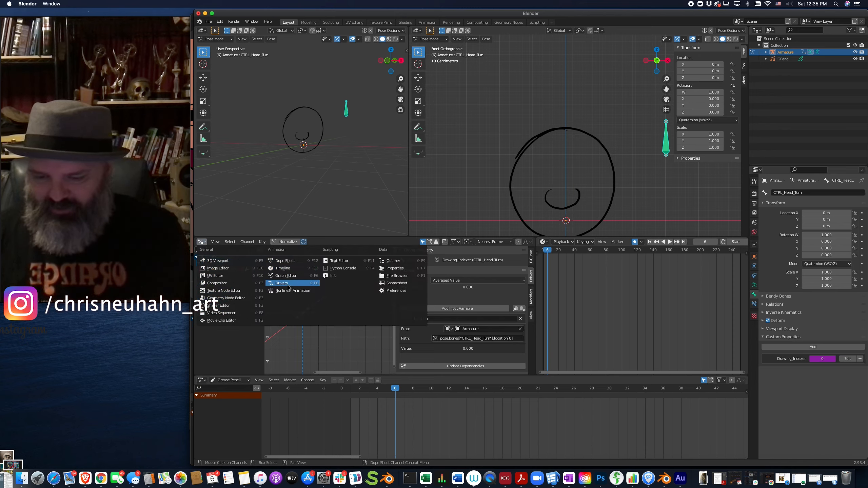
pyautogui.click(203, 242)
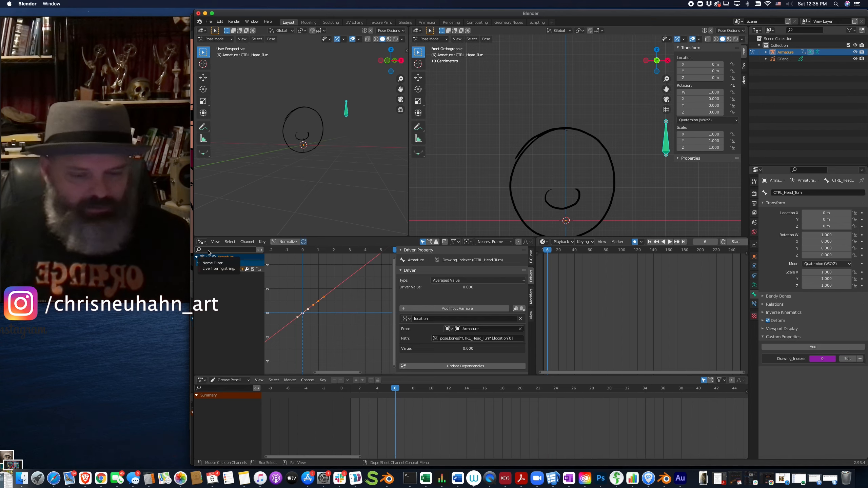
pyautogui.click(476, 283)
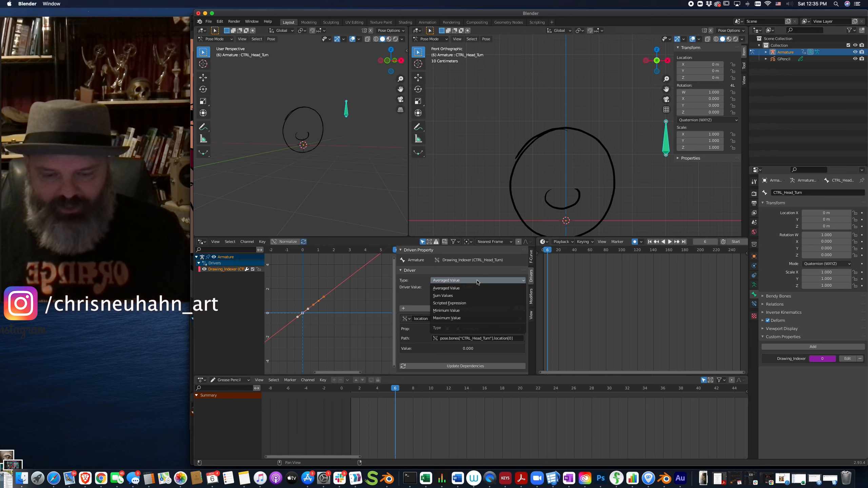
pyautogui.click(478, 303)
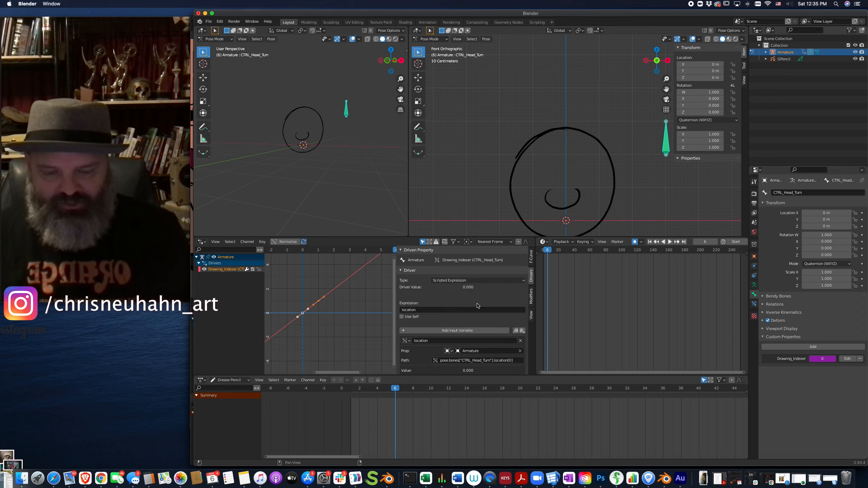
# Step: Set the Drawing_Indexer driver expression to location*10 and test it with a cancelled move of the bone
pyautogui.click(449, 310)
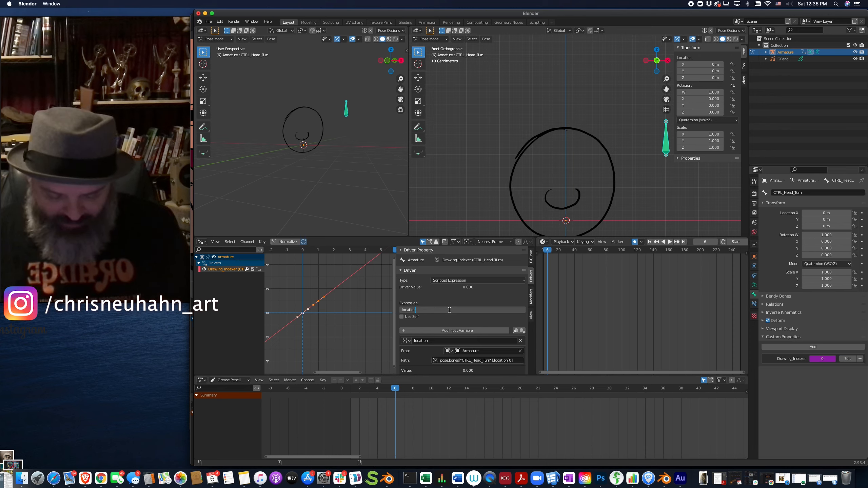
pyautogui.write('*')
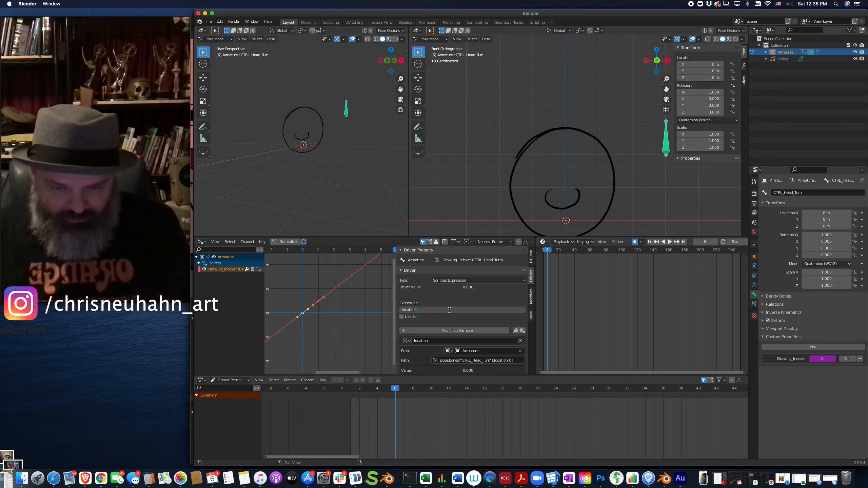
pyautogui.press('Return')
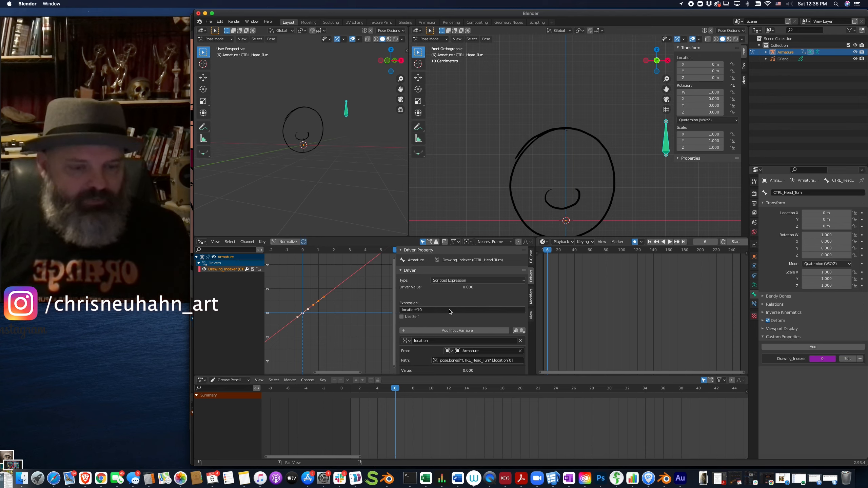
pyautogui.press('g')
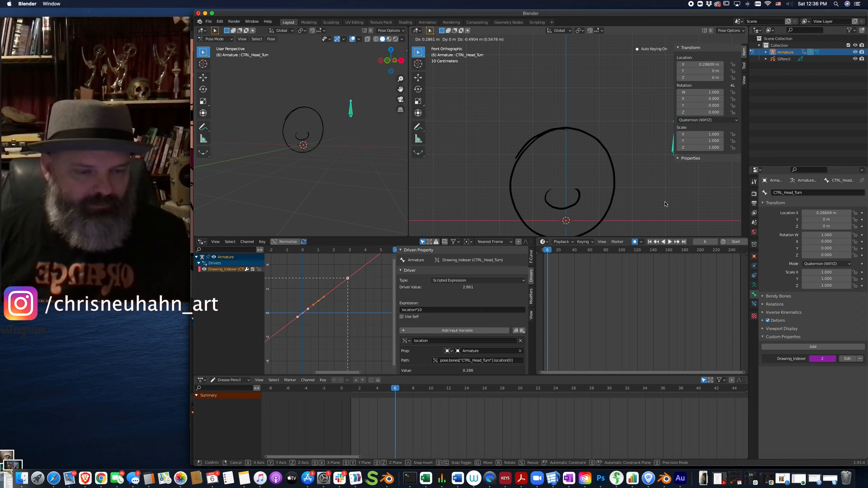
pyautogui.press('Escape')
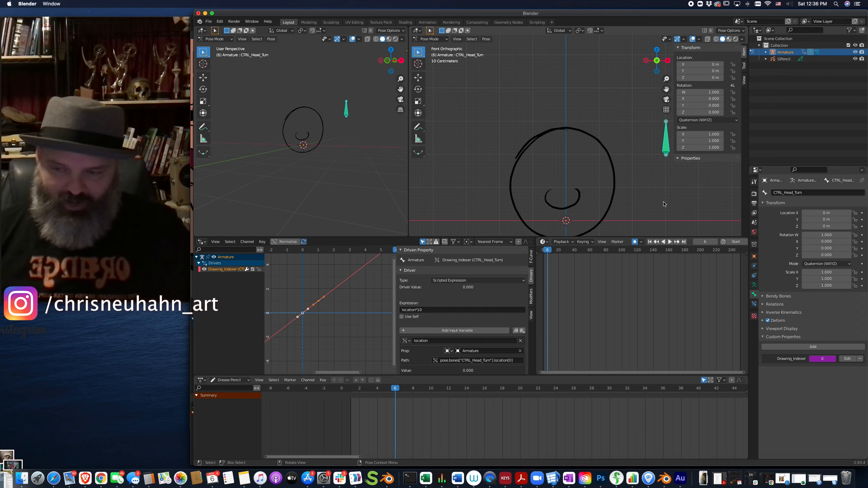
# Step: Copy the Drawing_Indexer property's data path, switch to Object Mode and select the Grease Pencil drawing
pyautogui.rightClick(824, 357)
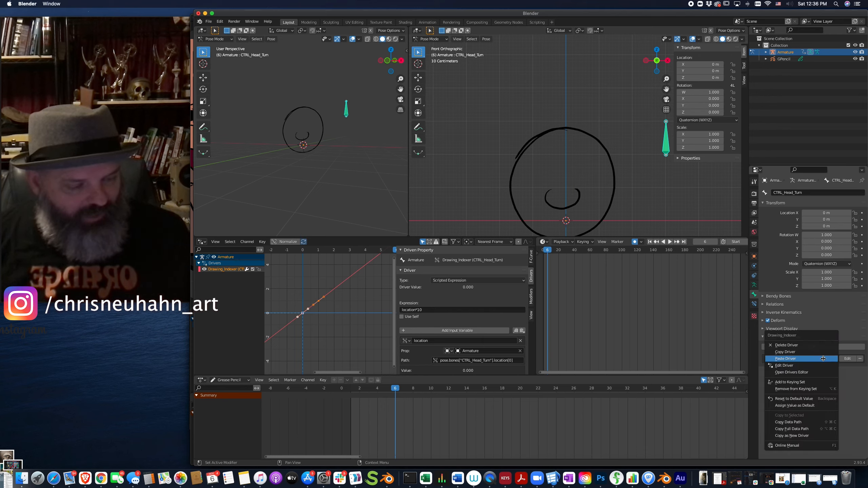
pyautogui.click(808, 422)
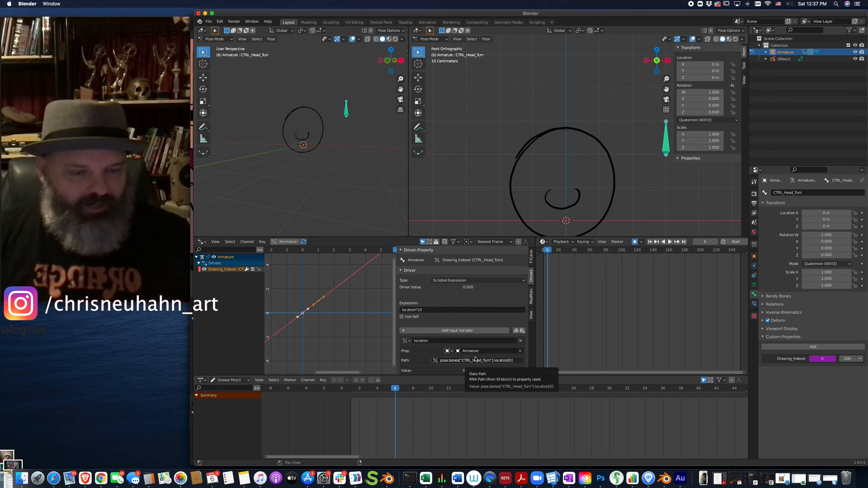
pyautogui.hotkey('ctrl', 'Tab')
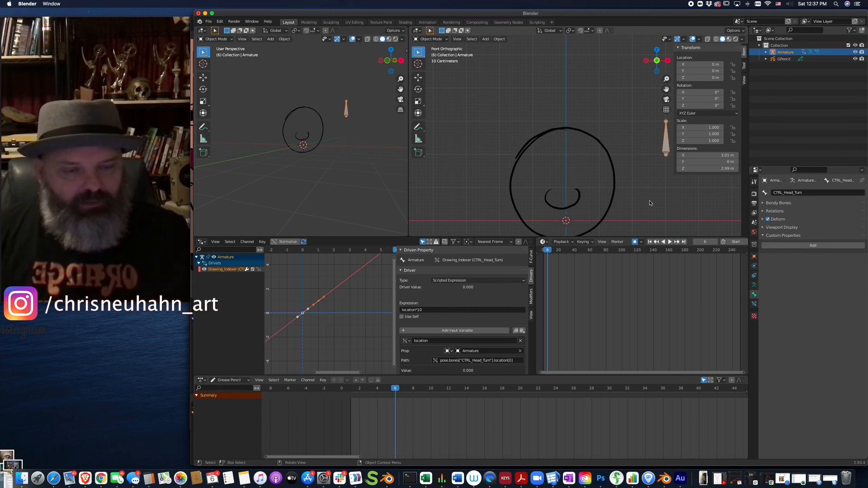
pyautogui.click(611, 211)
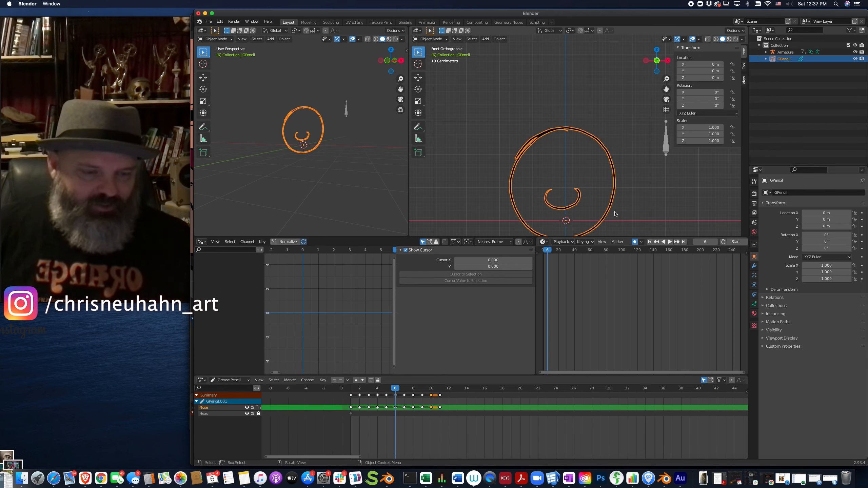
# Step: Add a Time Offset modifier in Fixed Frame mode to the Grease Pencil object and scrub its Frame value to 15
pyautogui.click(754, 303)
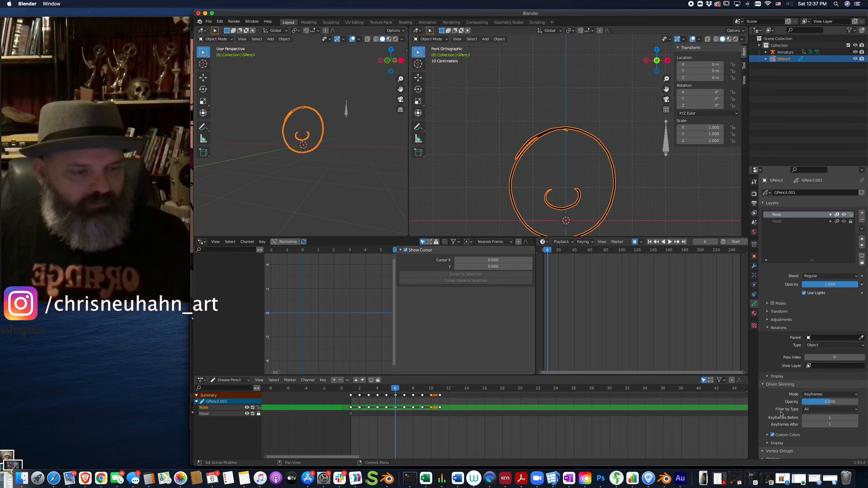
pyautogui.click(754, 266)
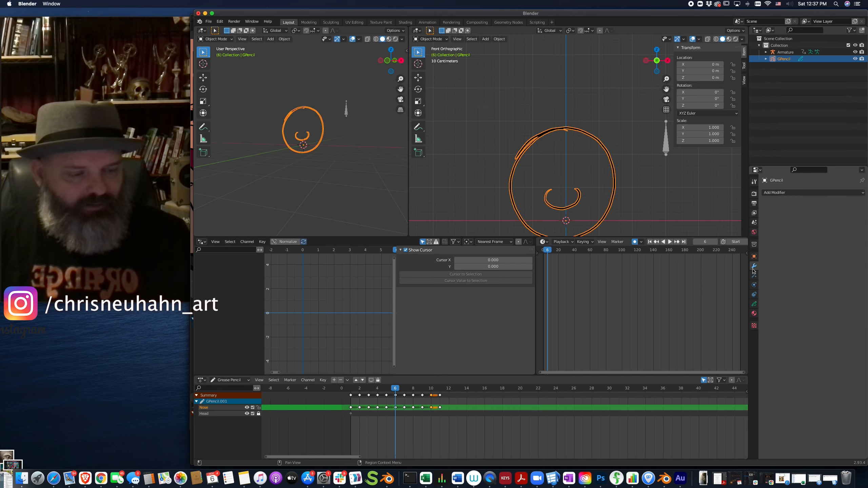
pyautogui.click(789, 193)
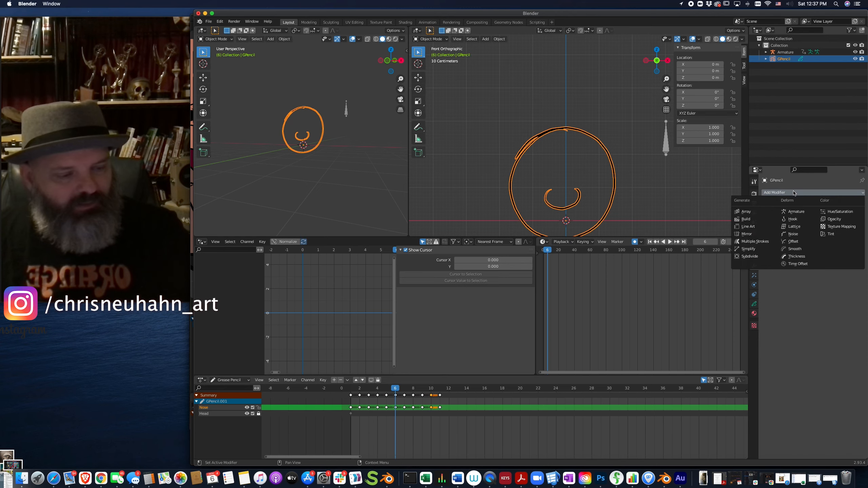
pyautogui.click(803, 264)
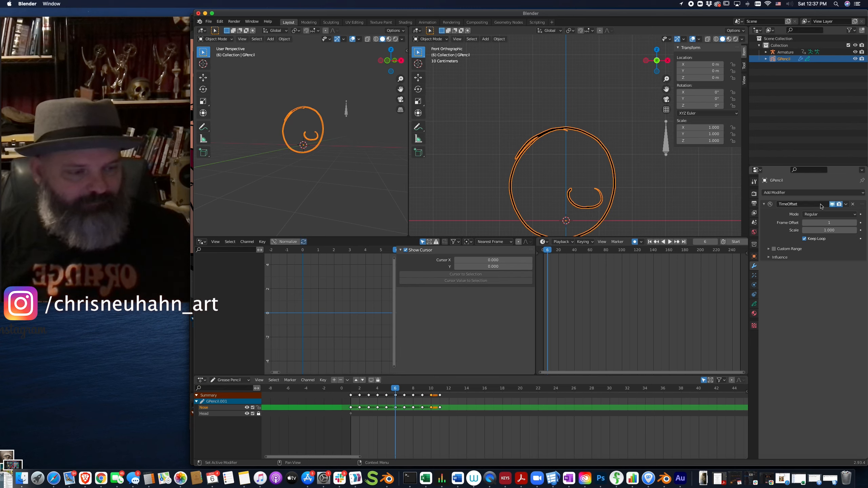
pyautogui.click(825, 216)
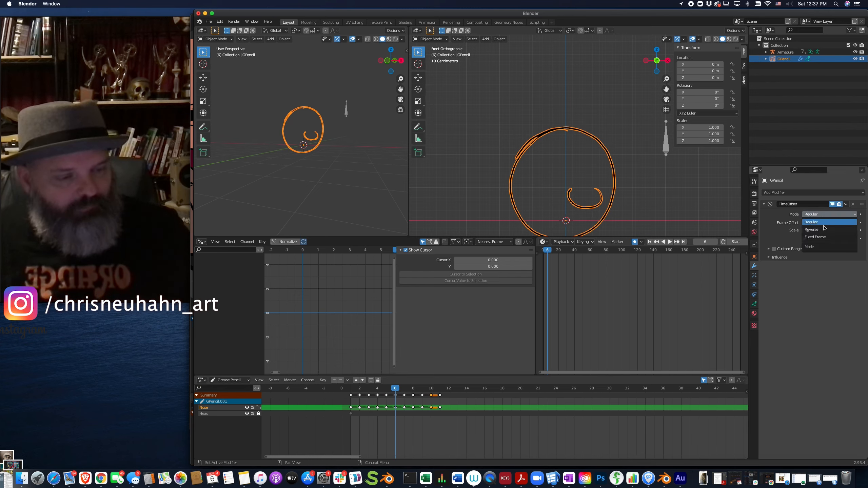
pyautogui.click(828, 237)
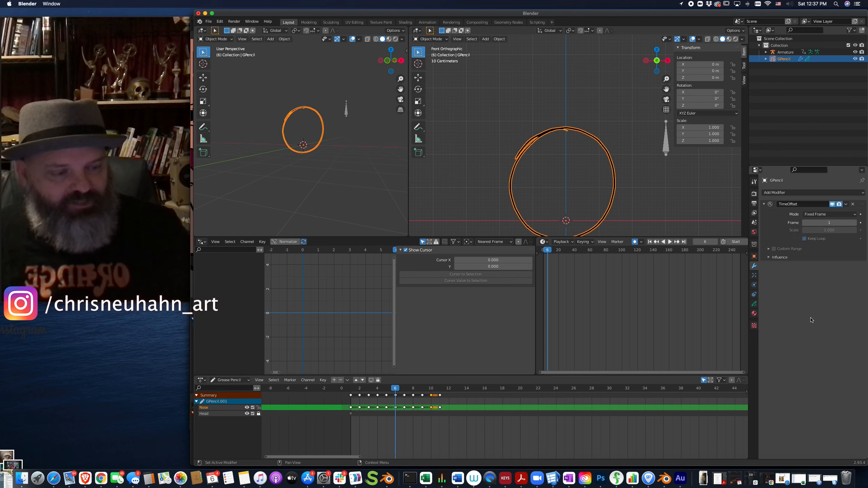
pyautogui.moveTo(825, 222)
pyautogui.mouseDown()
pyautogui.moveTo(834, 223)
pyautogui.moveTo(826, 223)
pyautogui.moveTo(833, 223)
pyautogui.moveTo(827, 255)
pyautogui.mouseUp()
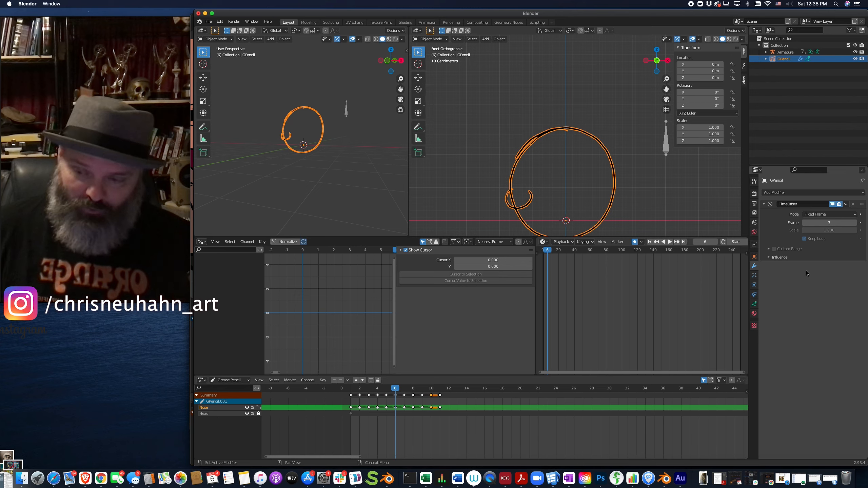
pyautogui.moveTo(829, 222); pyautogui.dragTo(832, 223)
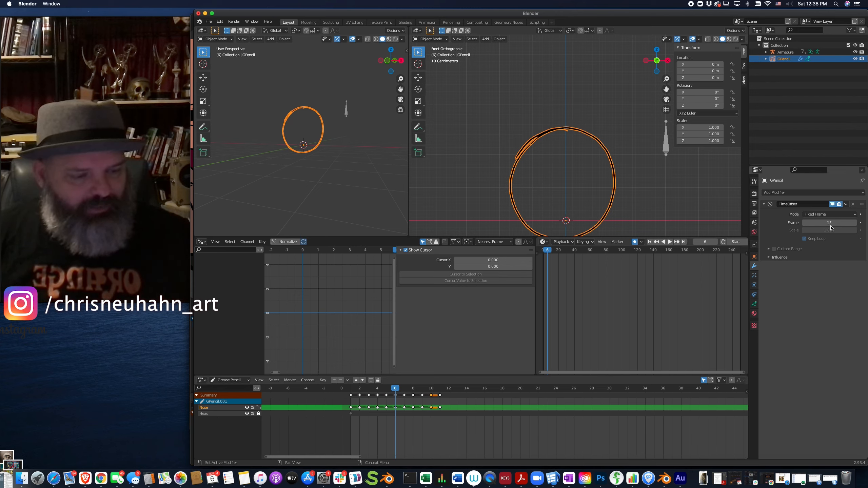
# Step: Set the Nose layer's Pass Index to 1 and limit the Time Offset modifier's influence to Pass 1
pyautogui.click(755, 304)
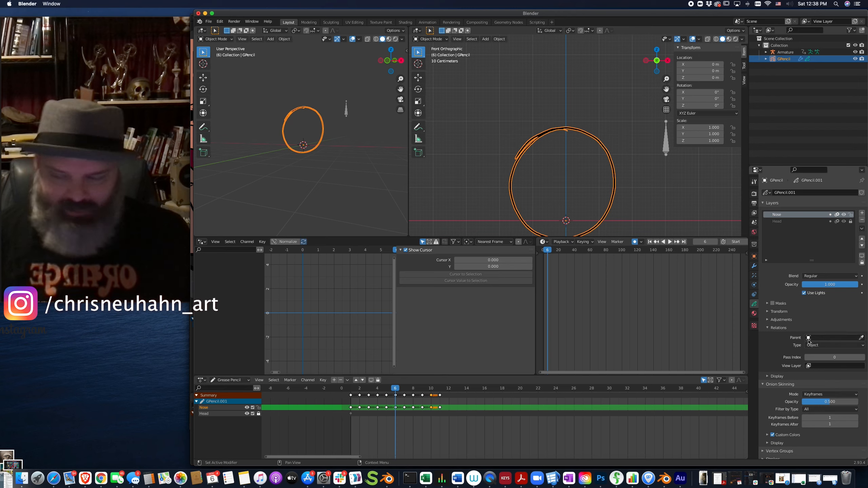
pyautogui.scroll(-1, 815, 344)
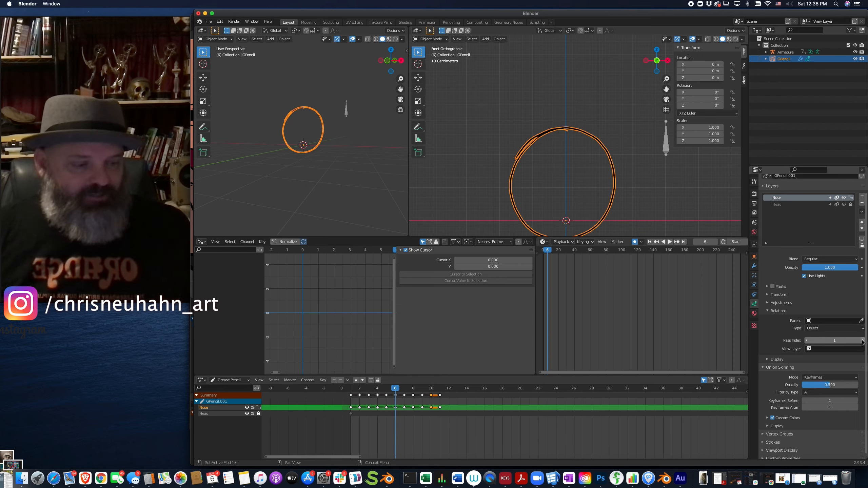
pyautogui.click(754, 267)
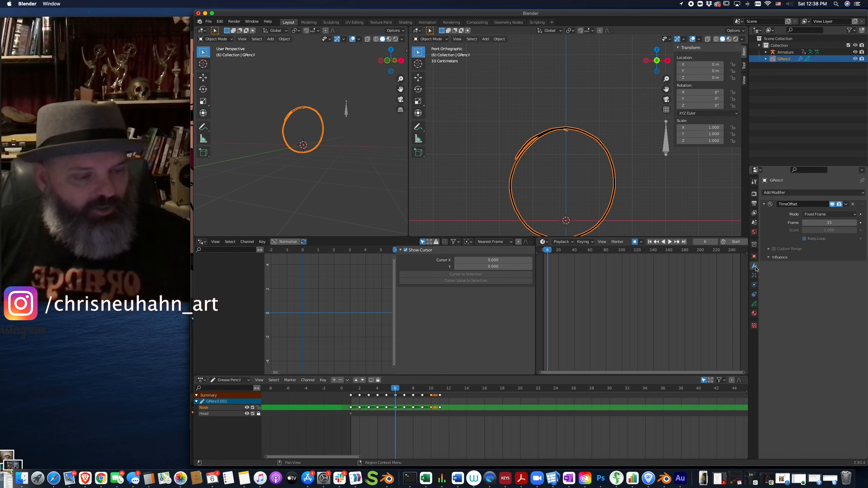
pyautogui.click(769, 257)
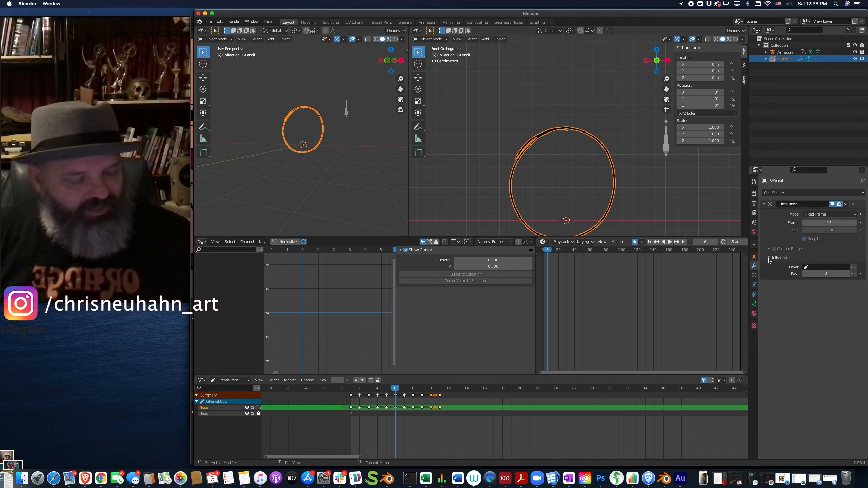
pyautogui.click(850, 274)
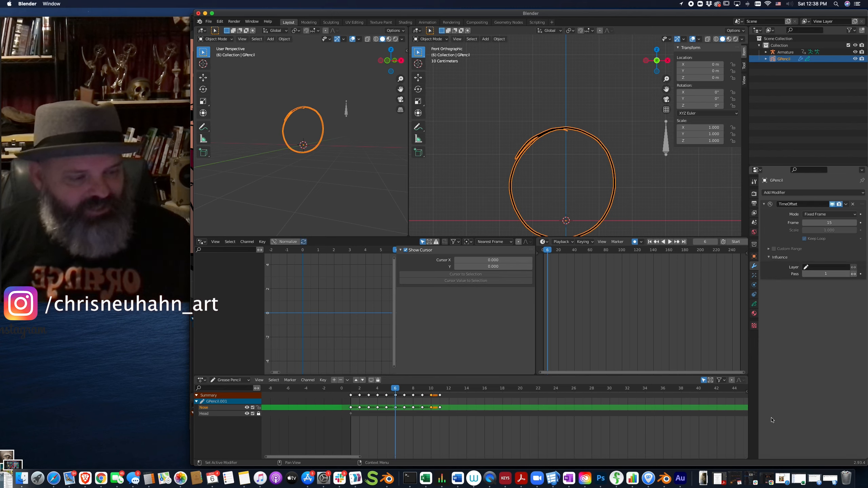
# Step: Set the Time Offset modifier's Frame to 8 and add a driver to that value
pyautogui.moveTo(830, 222); pyautogui.dragTo(827, 227)
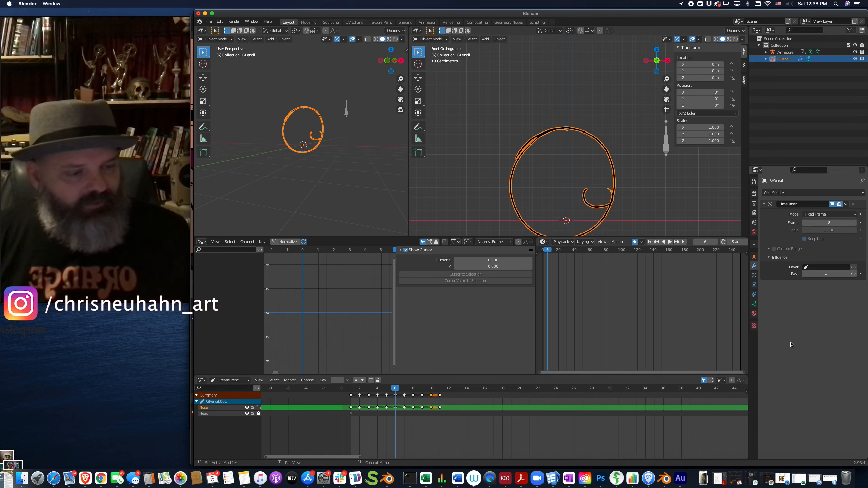
pyautogui.rightClick(831, 223)
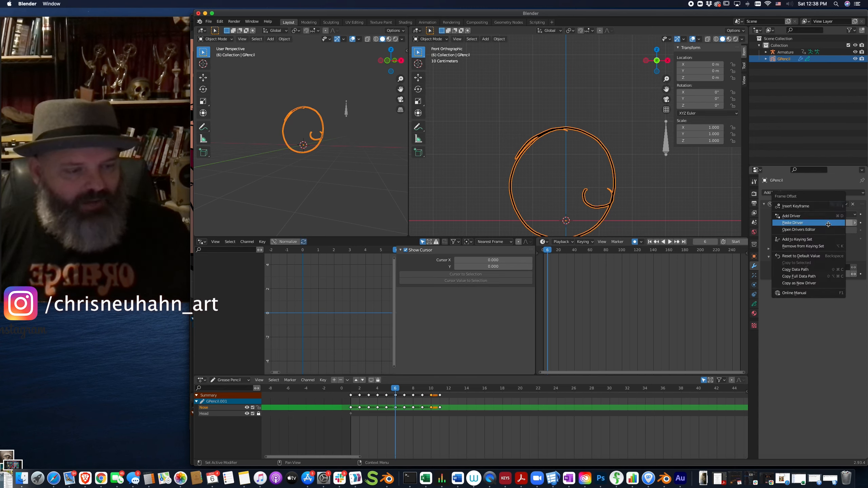
pyautogui.click(806, 222)
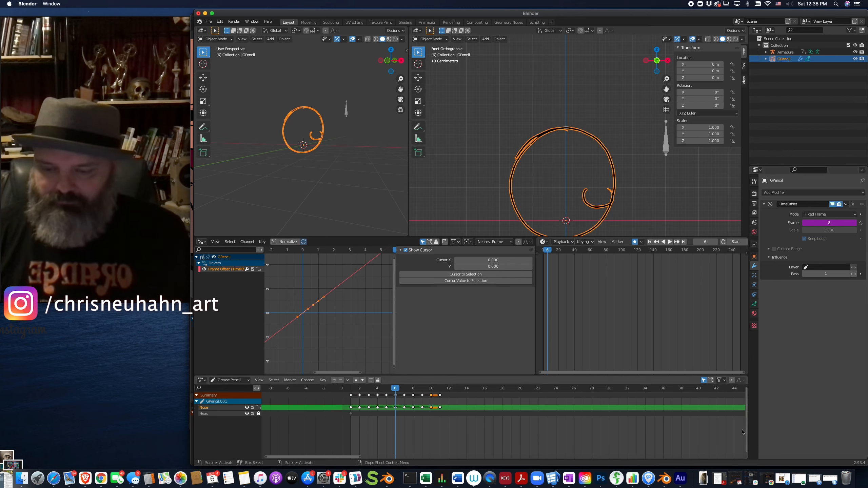
# Step: Open the settings of the Frame Offset driver on the Time Offset modifier and clear its scripted expression
pyautogui.click(233, 272)
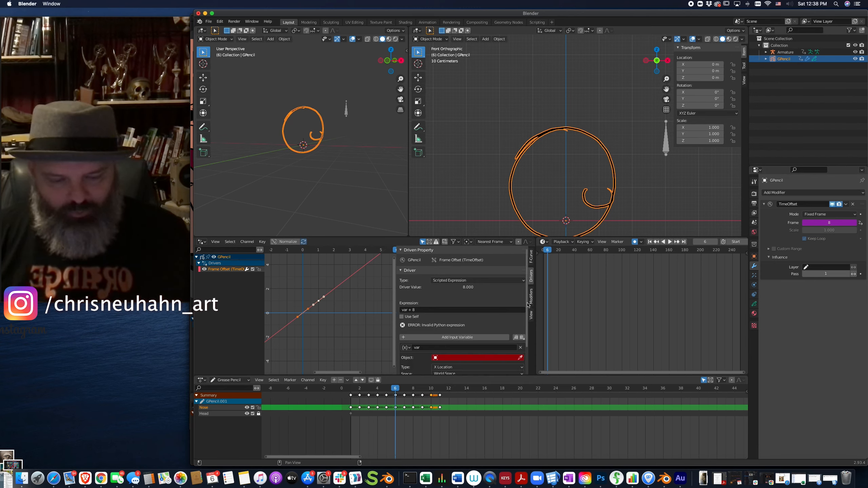
pyautogui.scroll(-2, 527, 314)
pyautogui.click(425, 283)
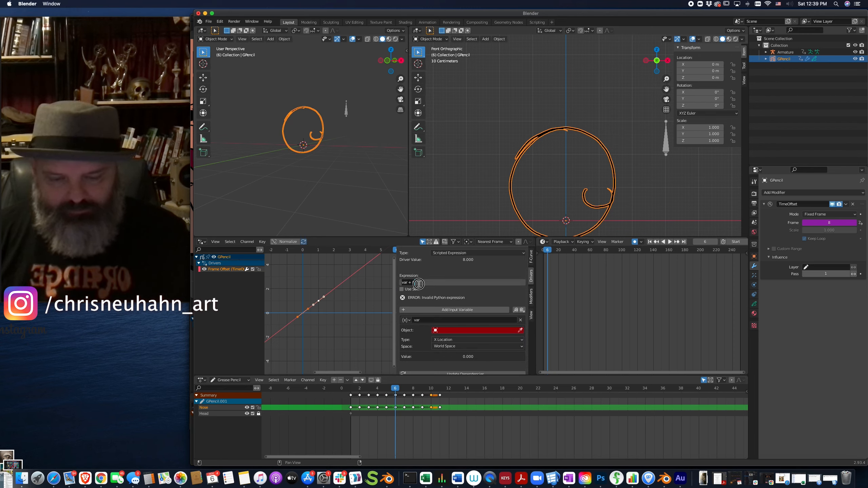
pyautogui.hotkey('ctrl', 'a')
pyautogui.press('BackSpace')
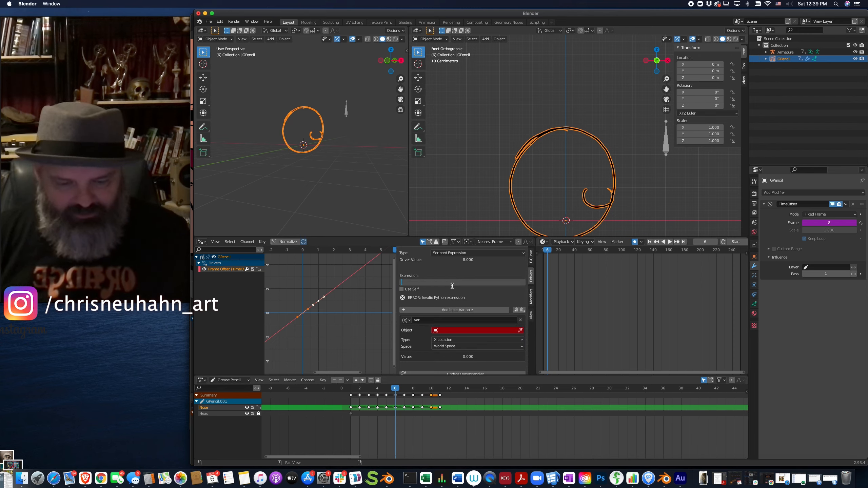
# Step: Make the driver variable a Single Property of the Armature with path pose.bones["CTRL_Head_Turn"]["Drawing_Indexer"]
pyautogui.click(520, 330)
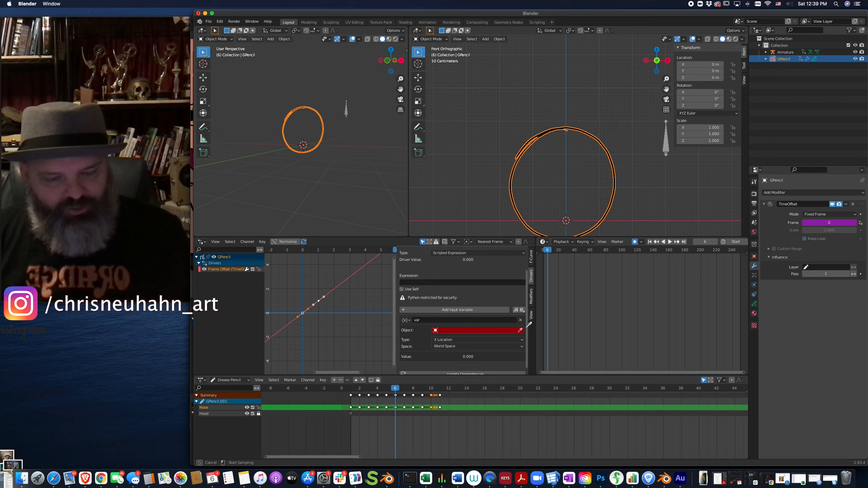
pyautogui.click(665, 153)
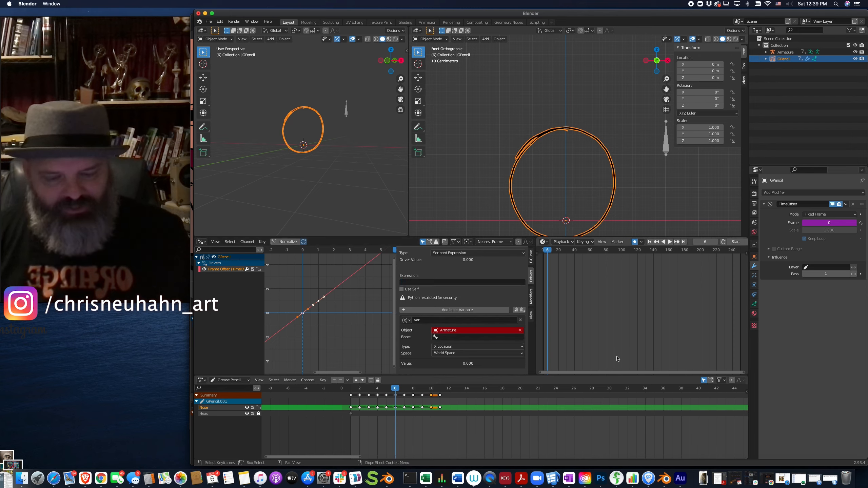
pyautogui.click(406, 320)
pyautogui.click(436, 329)
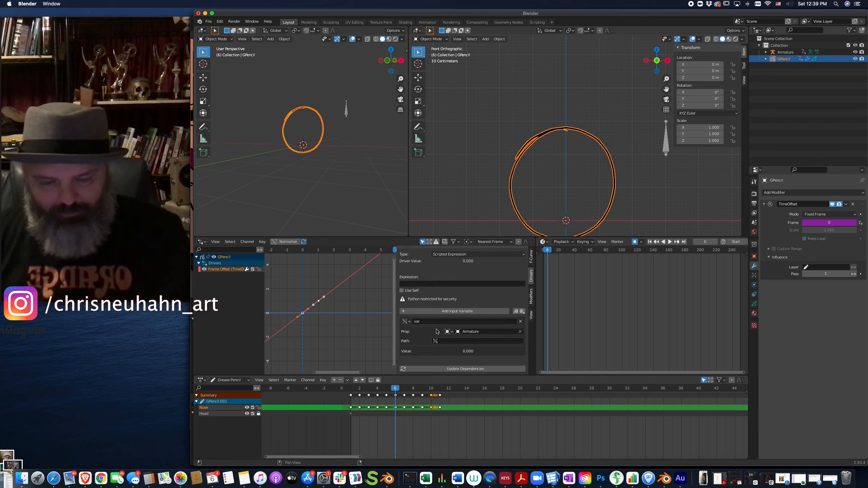
pyautogui.click(464, 341)
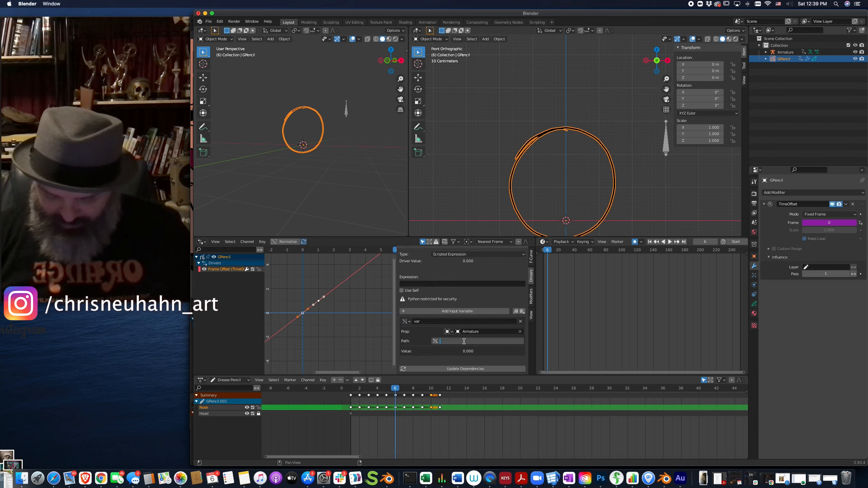
pyautogui.write('pose.bones["CTRL_Head_Turn"]["Drawing_Indexer"]')
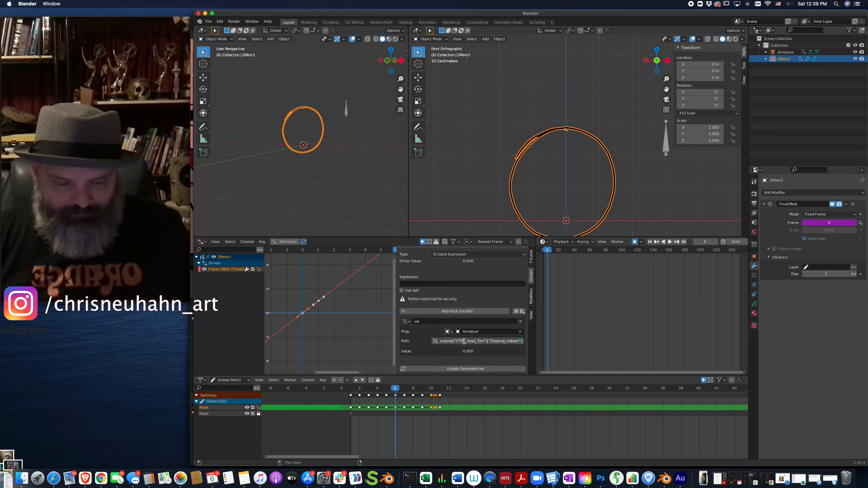
pyautogui.press('Return')
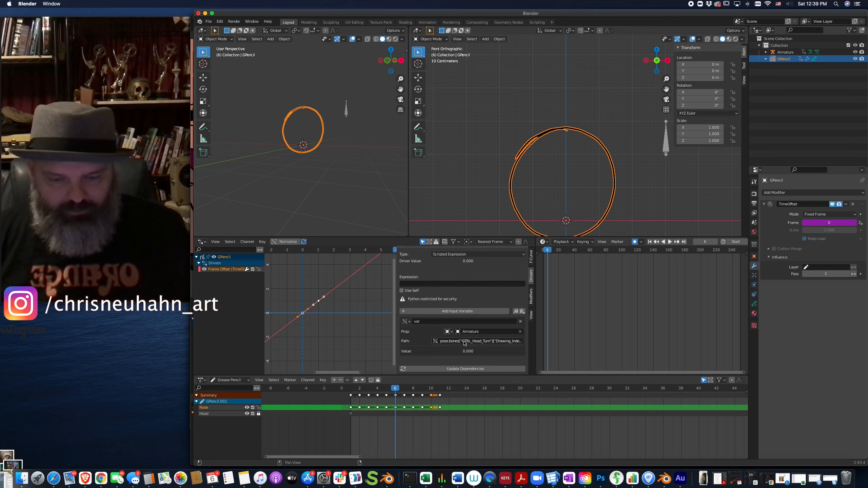
# Step: Set the Frame Offset driver's expression to var, keeping var as the variable name
pyautogui.click(452, 283)
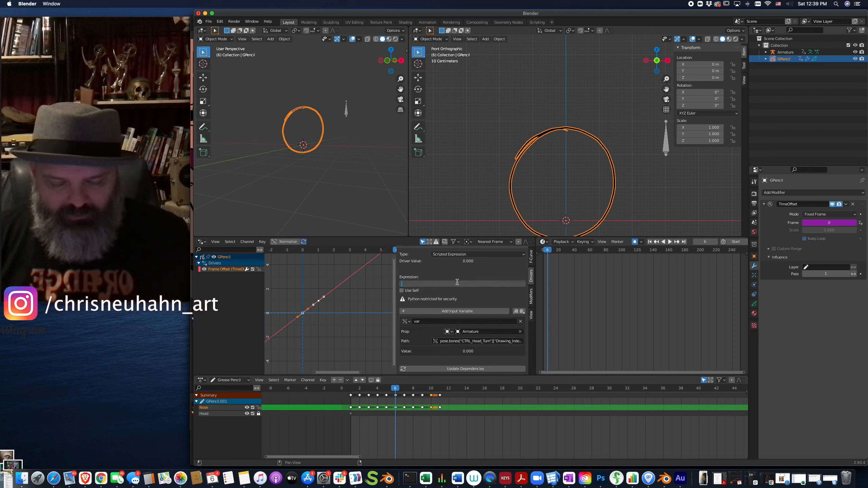
pyautogui.click(431, 322)
pyautogui.click(433, 320)
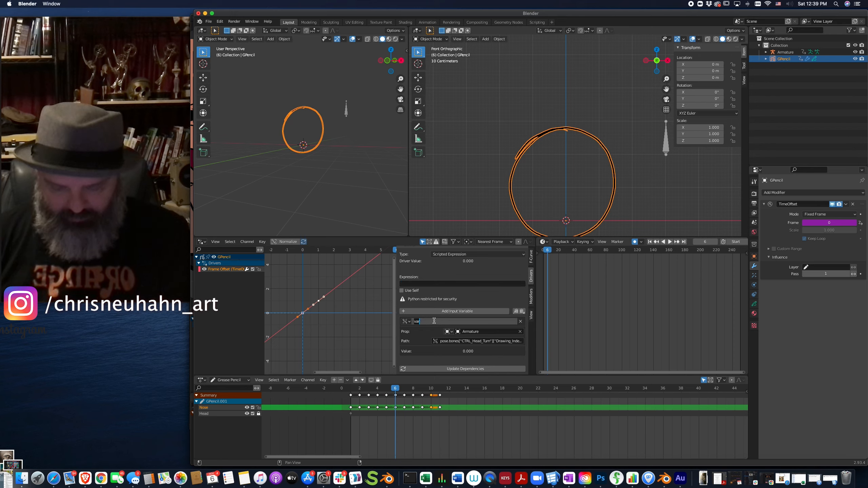
pyautogui.click(427, 283)
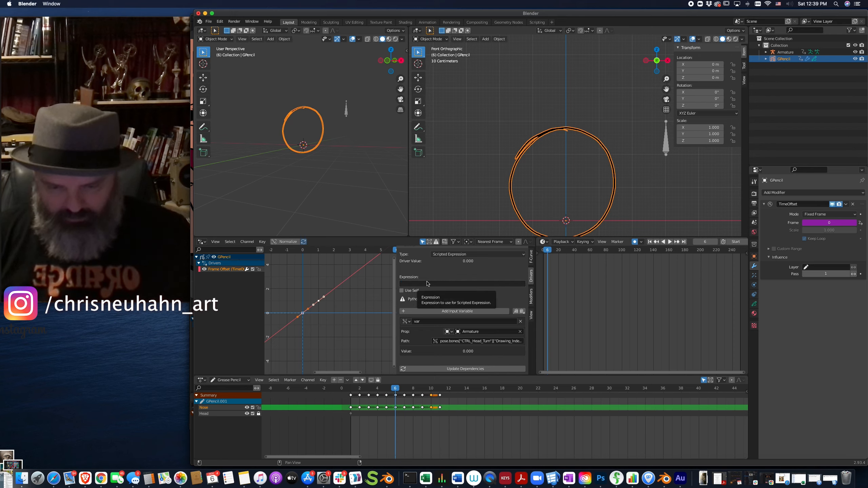
pyautogui.click(414, 283)
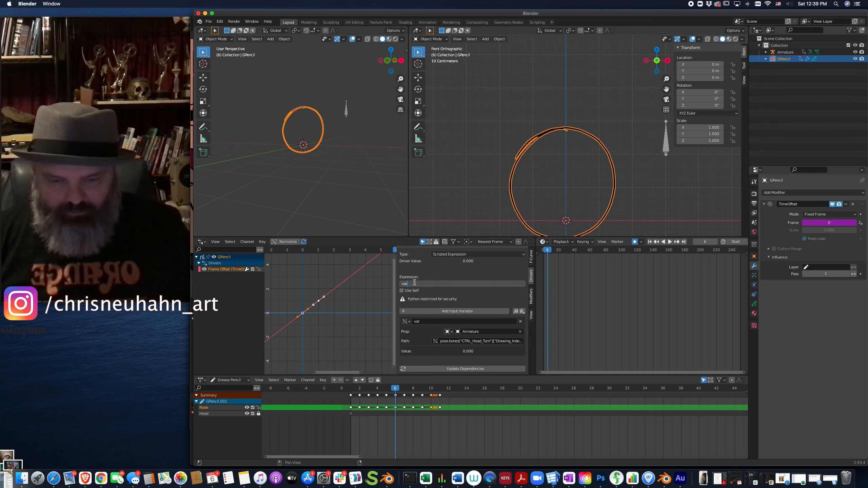
pyautogui.write('var')
pyautogui.press('Return')
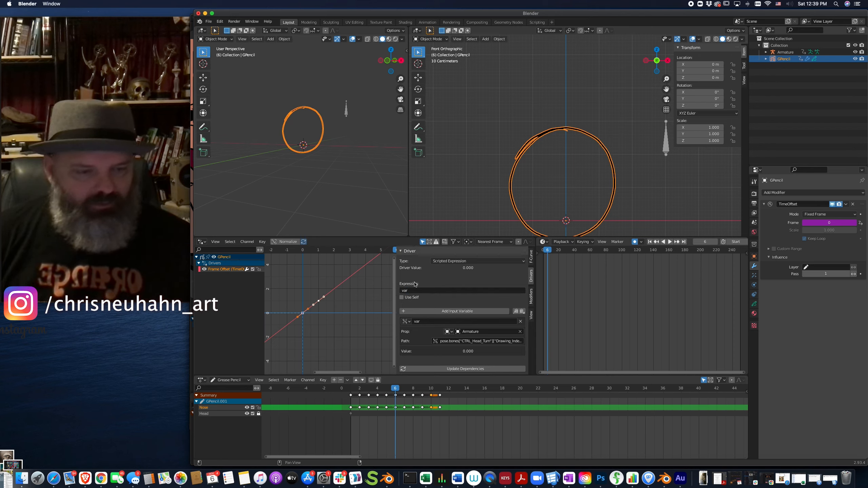
# Step: Test the CTRL_Head_Turn bone with a cancelled trial move in Pose Mode and return to Object Mode
pyautogui.click(666, 151)
pyautogui.hotkey('ctrl', 'Tab')
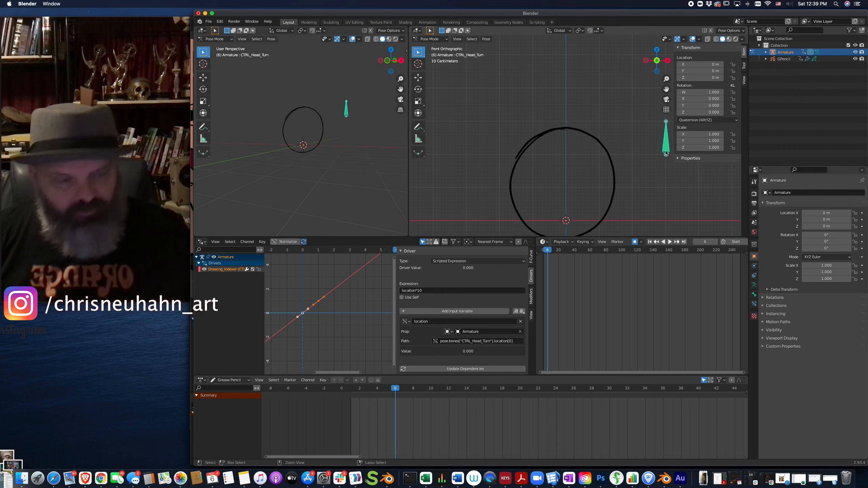
pyautogui.press('g')
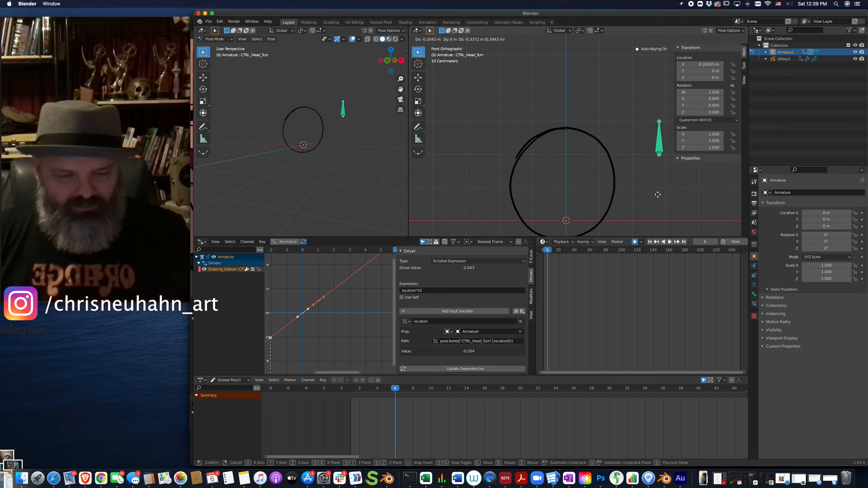
pyautogui.press('Escape')
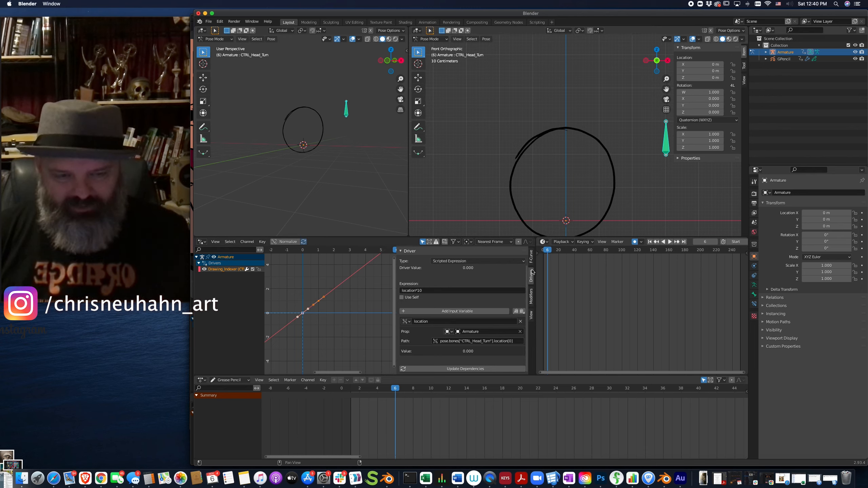
pyautogui.hotkey('ctrl', 'Tab')
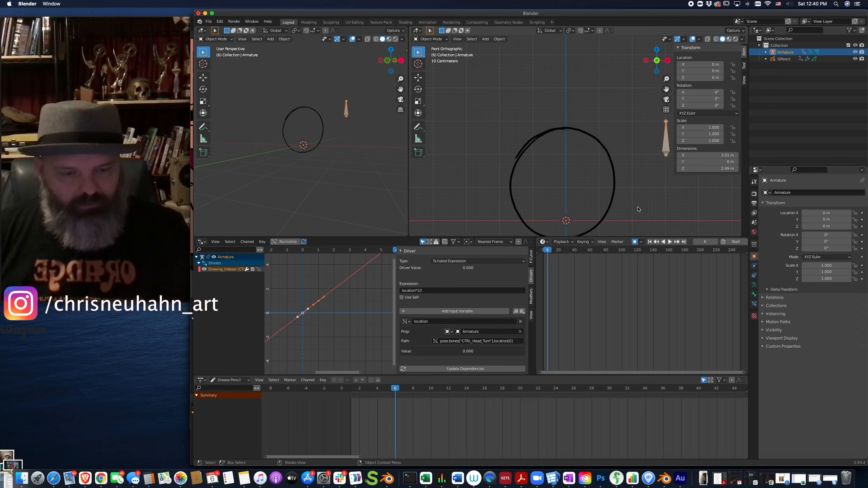
# Step: Select the Grease Pencil object and set its Frame Offset driver expression to var+6
pyautogui.click(611, 214)
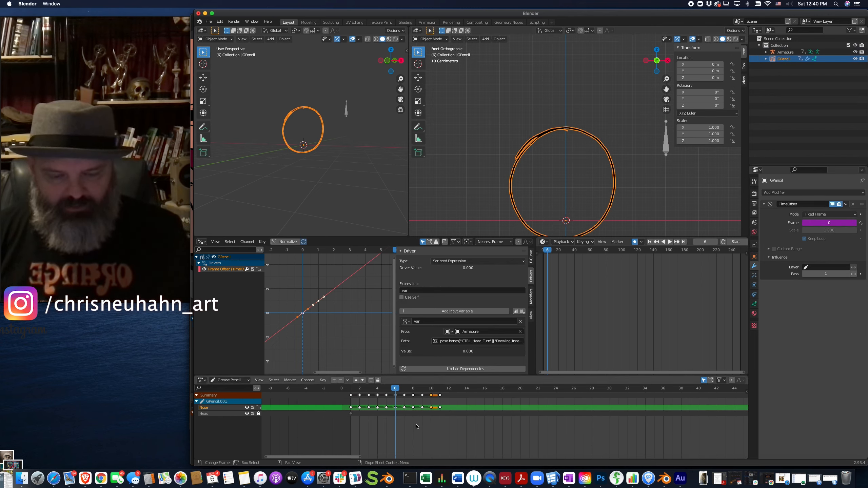
pyautogui.click(427, 291)
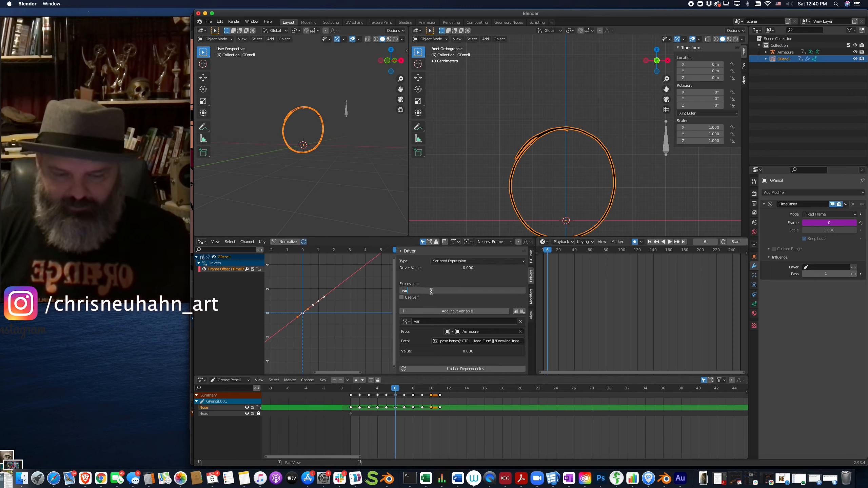
pyautogui.write('+6')
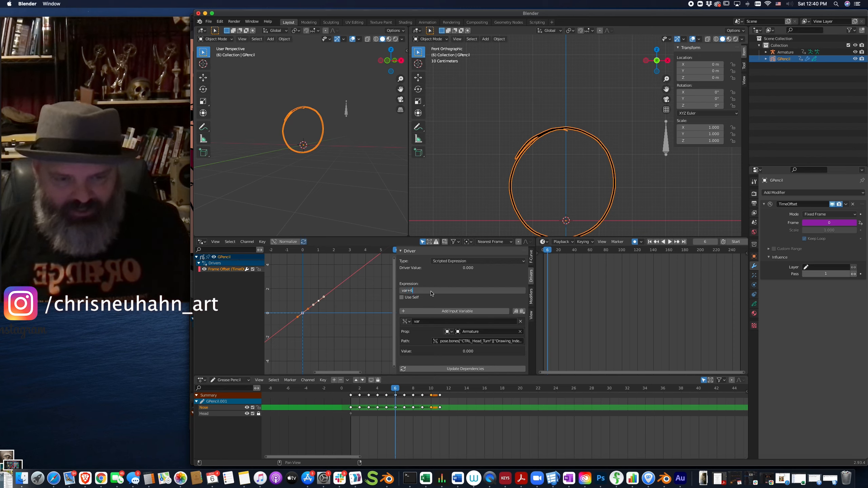
pyautogui.press('Return')
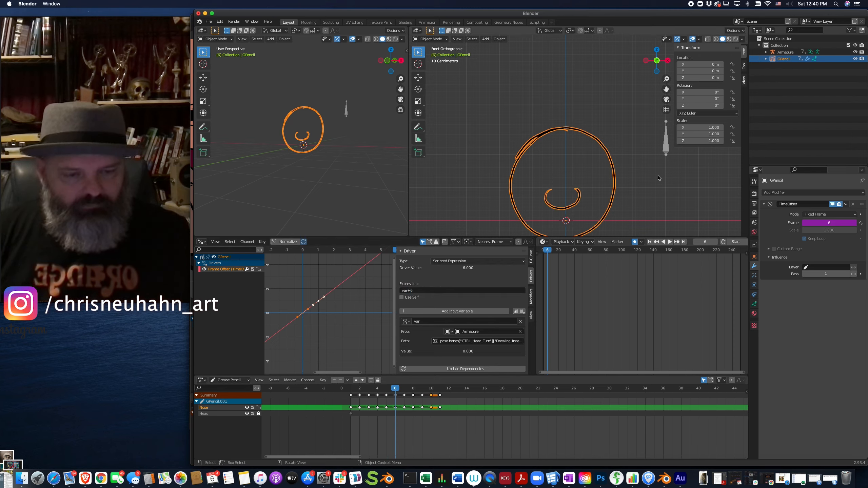
# Step: Put the armature in Pose Mode and try CTRL_Head_Turn in both directions to check the nose drawings, cancelling the move
pyautogui.click(666, 148)
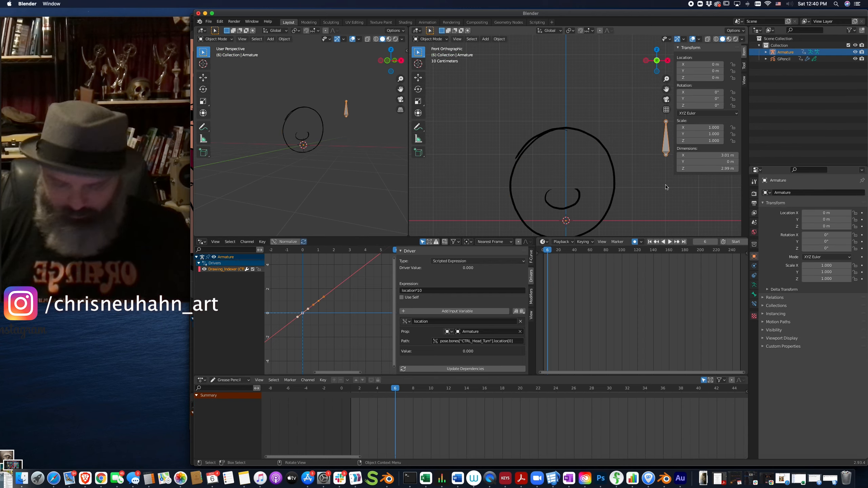
pyautogui.hotkey('ctrl', 'Tab')
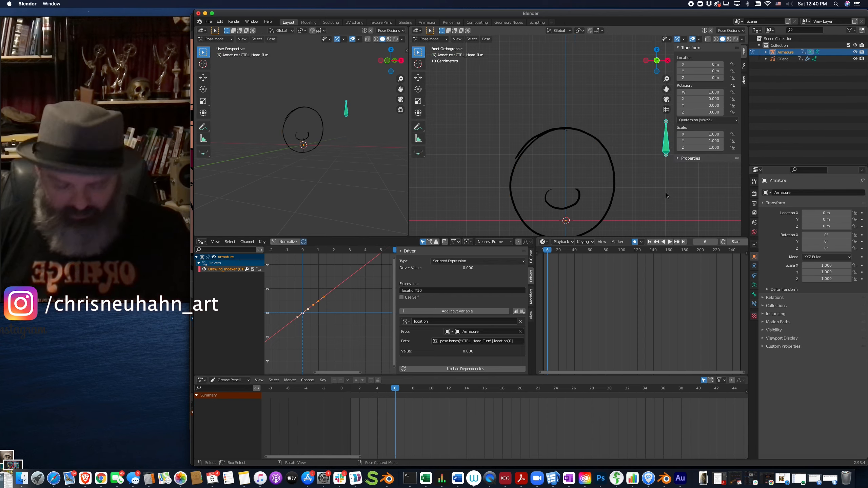
pyautogui.press('g')
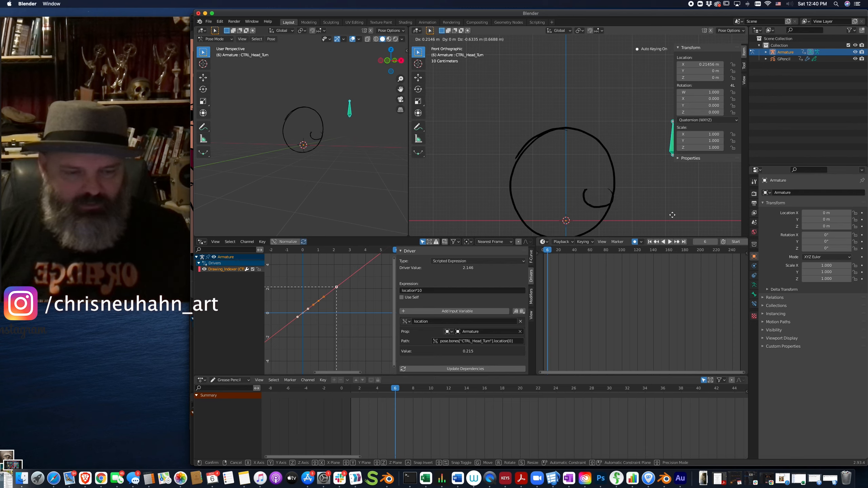
pyautogui.rightClick(657, 223)
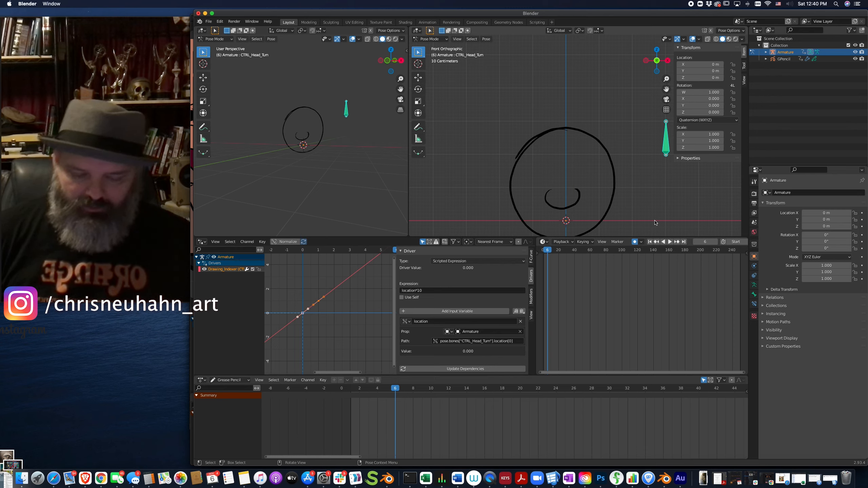
# Step: Switch to the Buck_HR_Redream_v018.blend window and test the CTRL_HeadTurn bone with a cancelled trial move
pyautogui.click(387, 478)
pyautogui.scroll(-3, 558, 216)
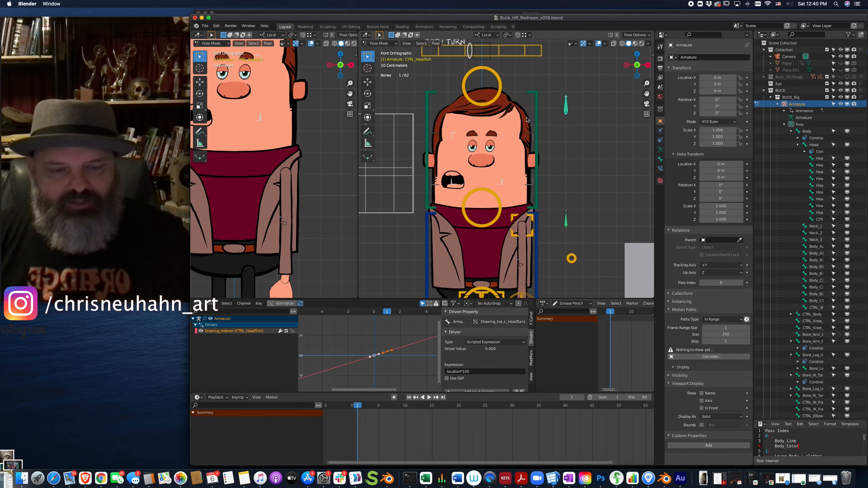
pyautogui.click(566, 110)
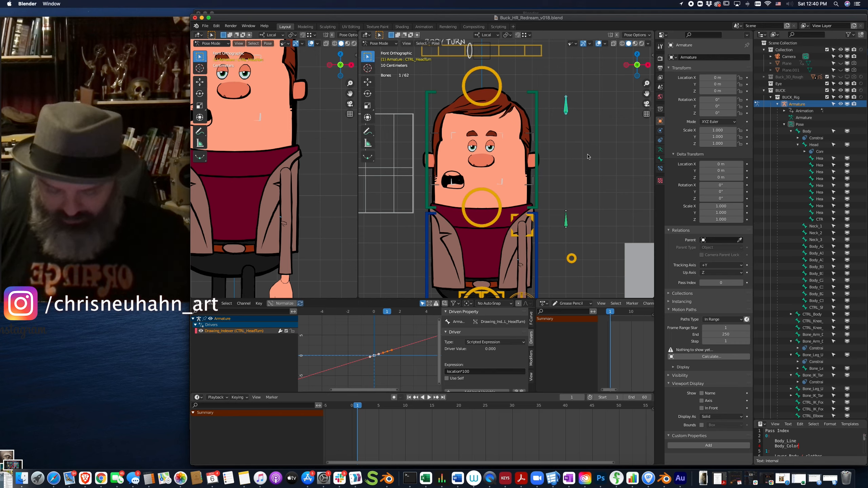
pyautogui.press('g')
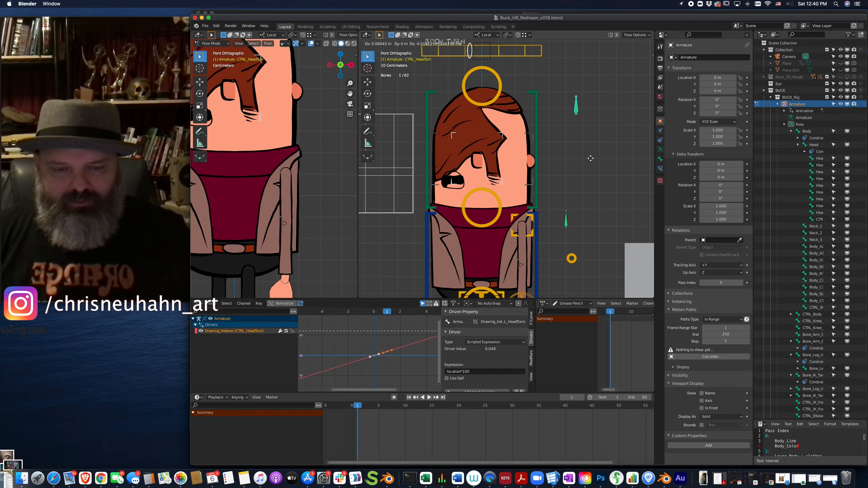
pyautogui.press('Escape')
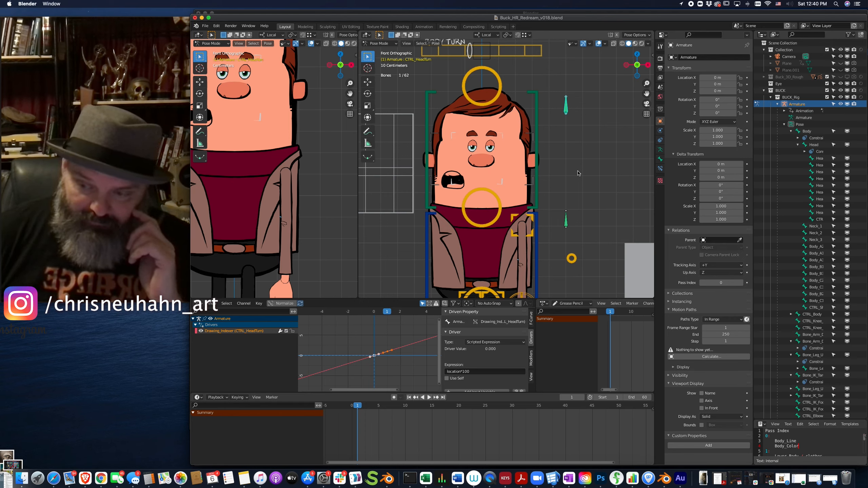
# Step: Examine the Time Offset modifiers and driver expression on Buck's Body drawing, and put the armature back in Pose Mode
pyautogui.click(513, 113)
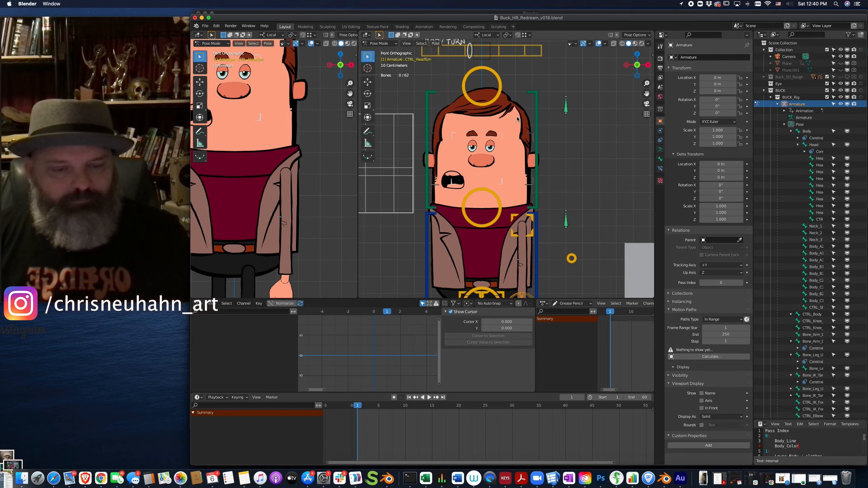
pyautogui.click(492, 225)
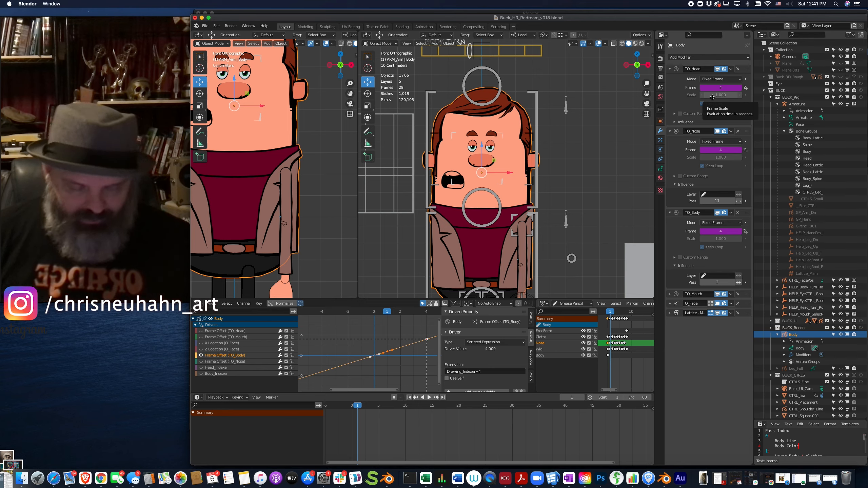
pyautogui.click(537, 136)
pyautogui.hotkey('ctrl', 'Tab')
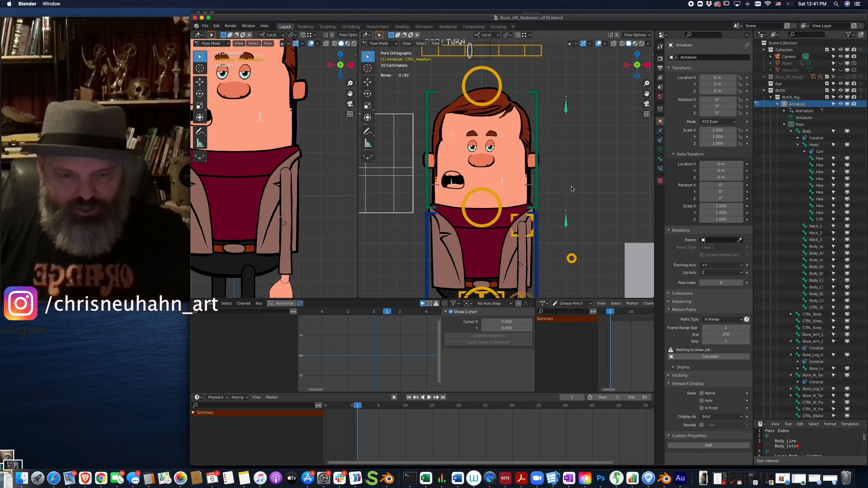
# Step: Test how Buck deforms with cancelled trial moves of the head-top control and the CTRL_Neck bone
pyautogui.click(502, 86)
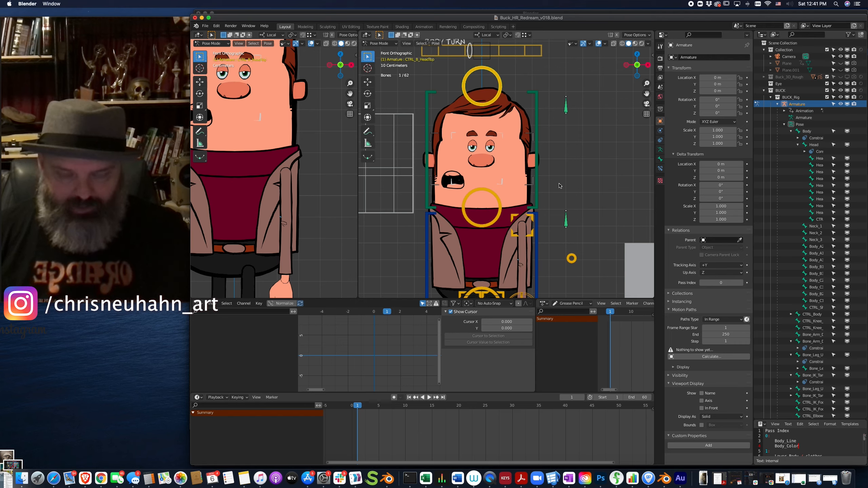
pyautogui.press('g')
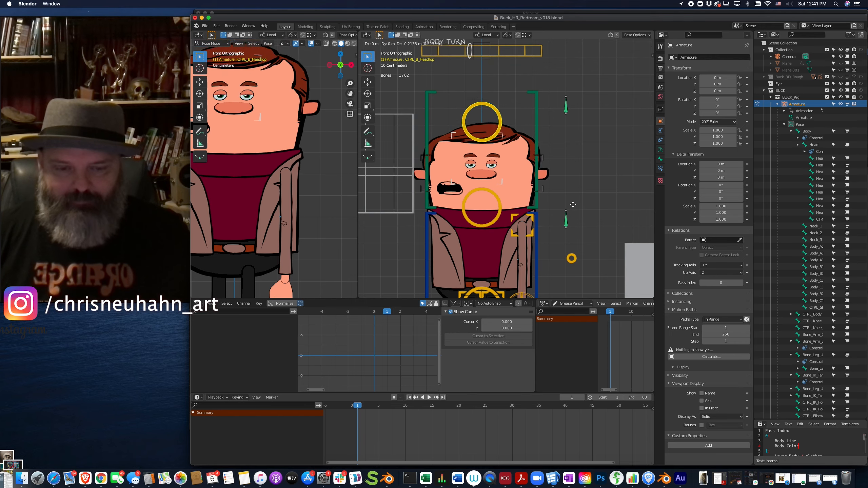
pyautogui.press('Escape')
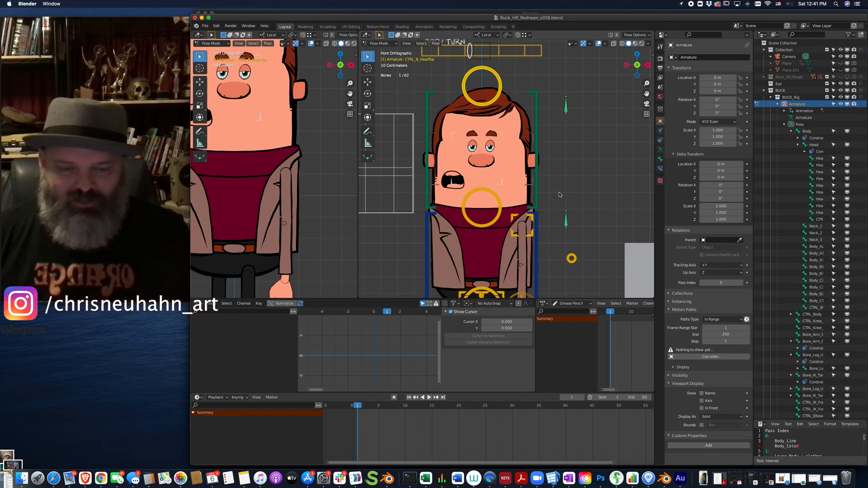
pyautogui.click(497, 222)
pyautogui.press('g')
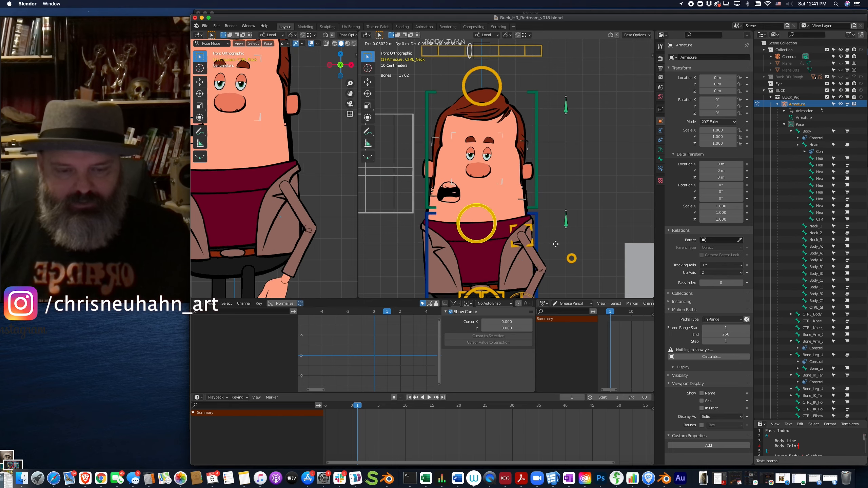
pyautogui.press('Escape')
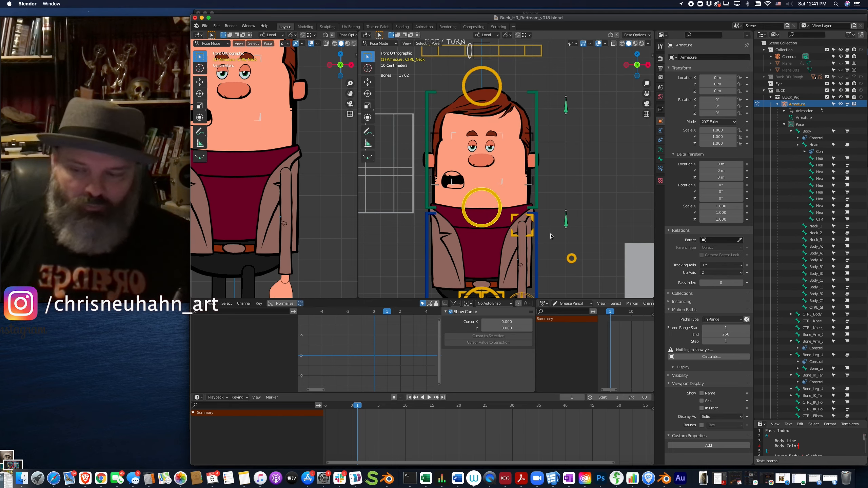